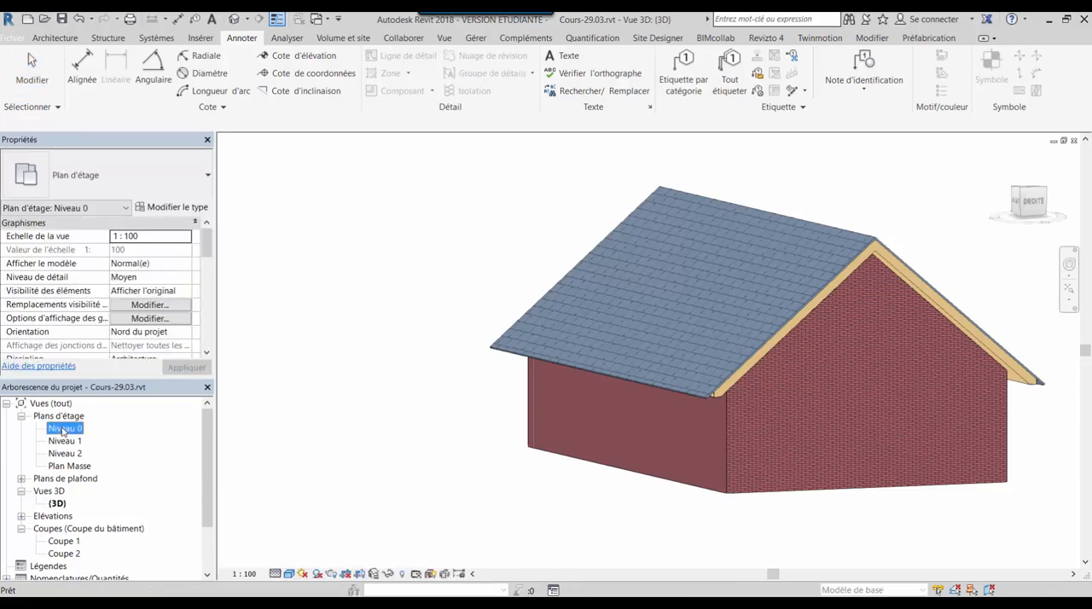
Open the Niveau 0 floor plan and switch to the Niveau 1 floor plan
middle_drag(611, 395, 511, 392)
scroll(512, 474, up, 4)
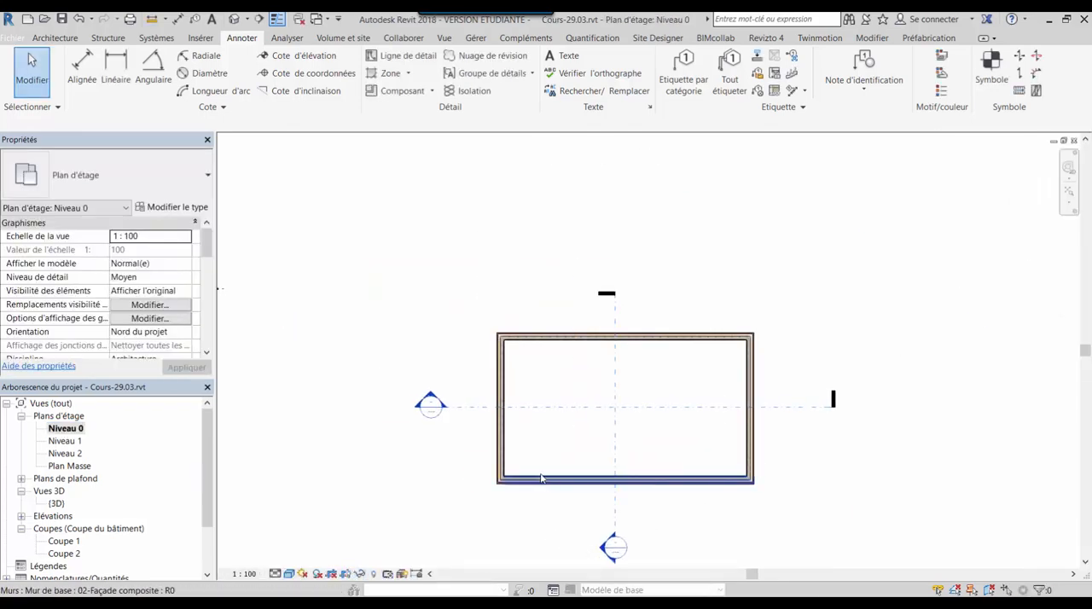
scroll(620, 472, up, 2)
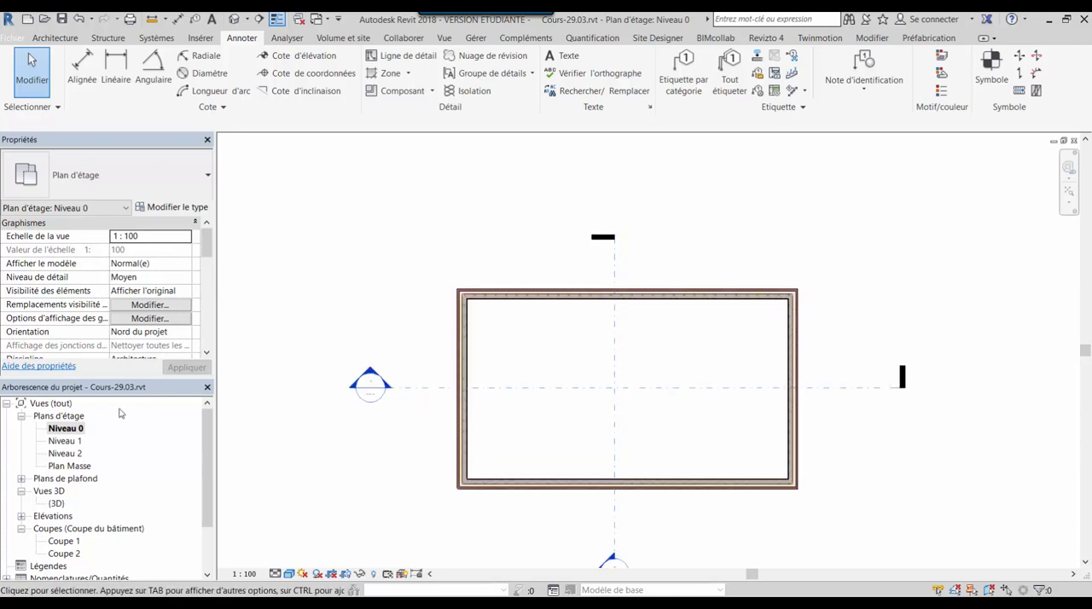
double_click(65, 442)
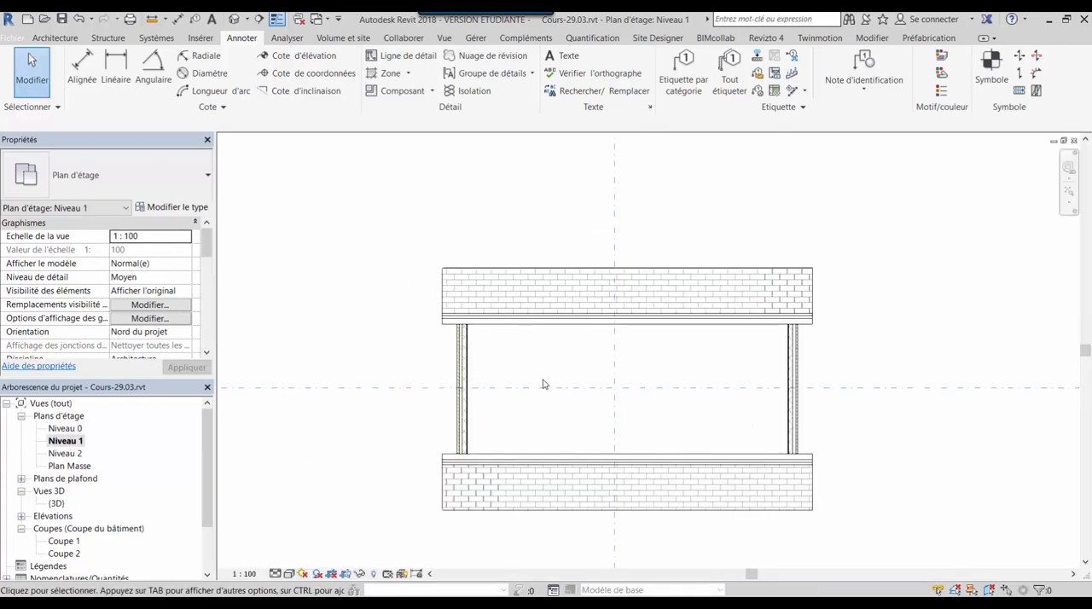
scroll(598, 401, down, 3)
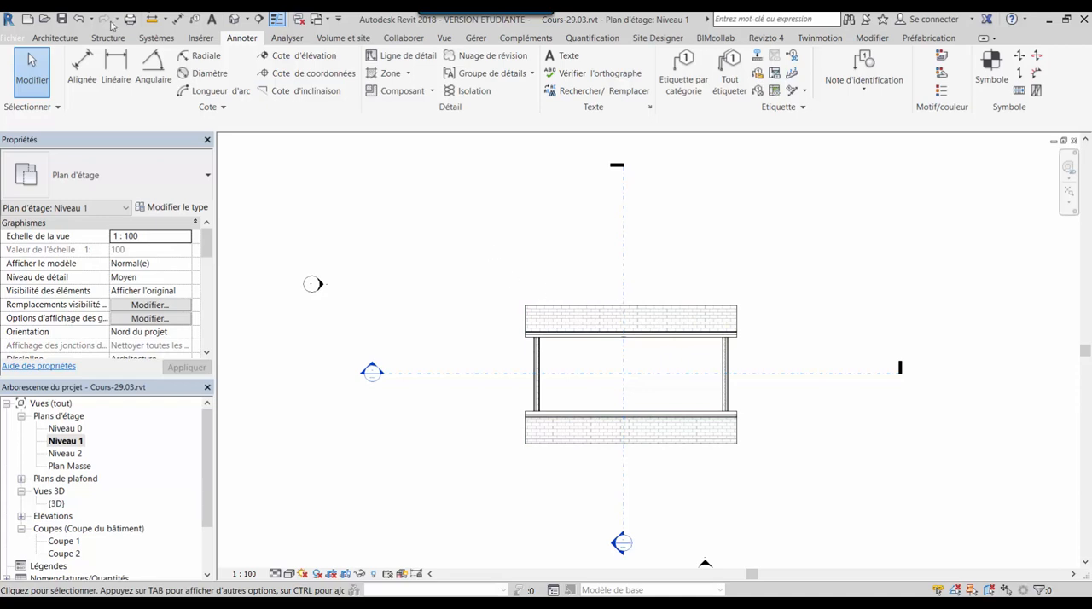
Draw a horizontal detail line above the roof as an arrow shaft, with one barb about 260 long at 15° from its left end
click(409, 58)
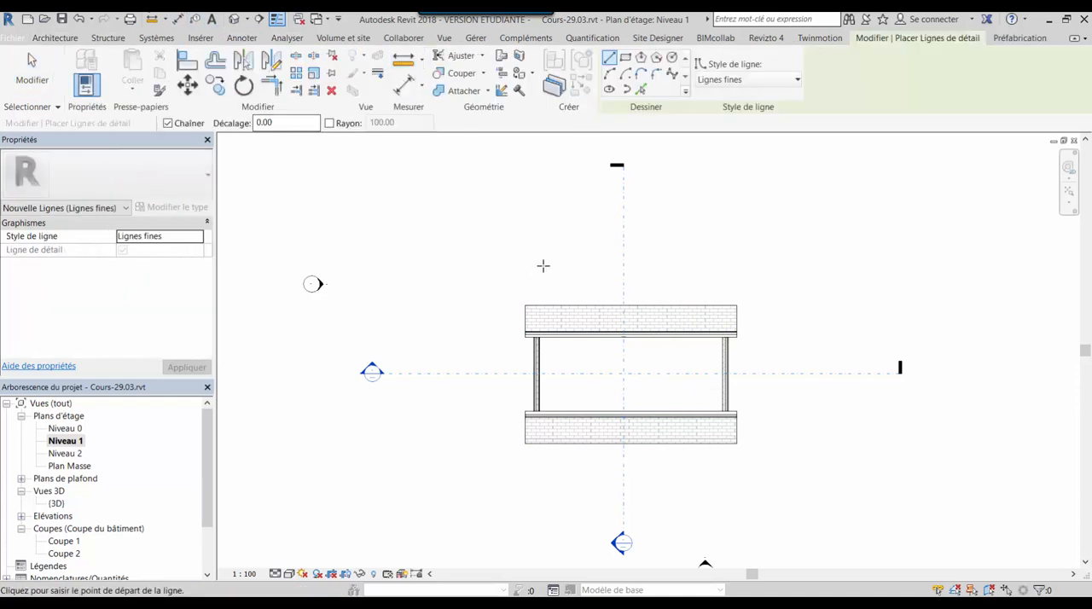
click(495, 263)
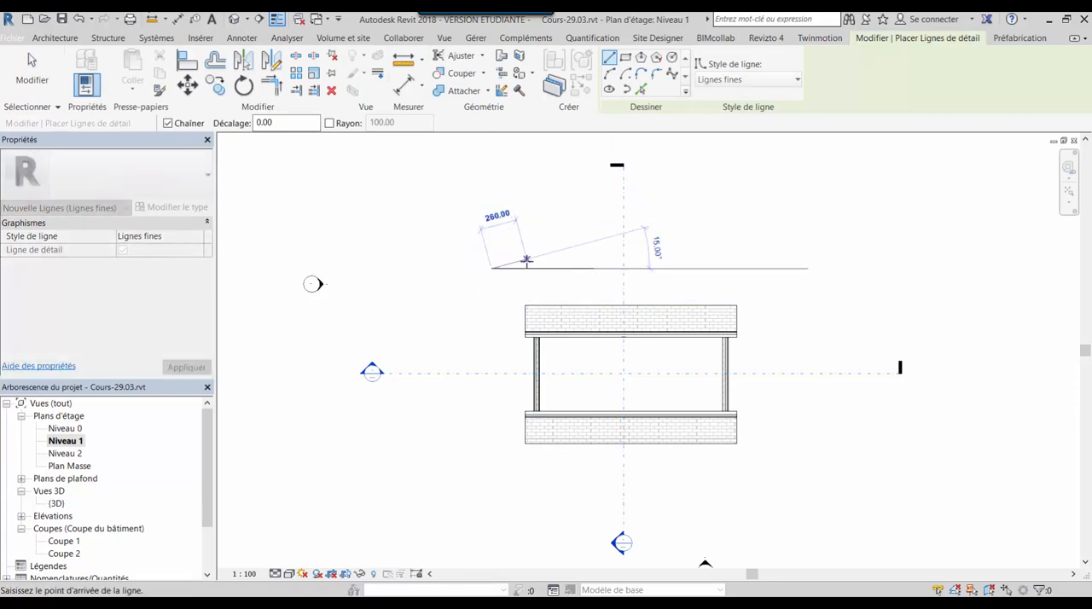
click(526, 260)
key(Escape)
key(Escape)
Mirror the arrow's barb about the horizontal shaft to complete the arrowhead
click(518, 262)
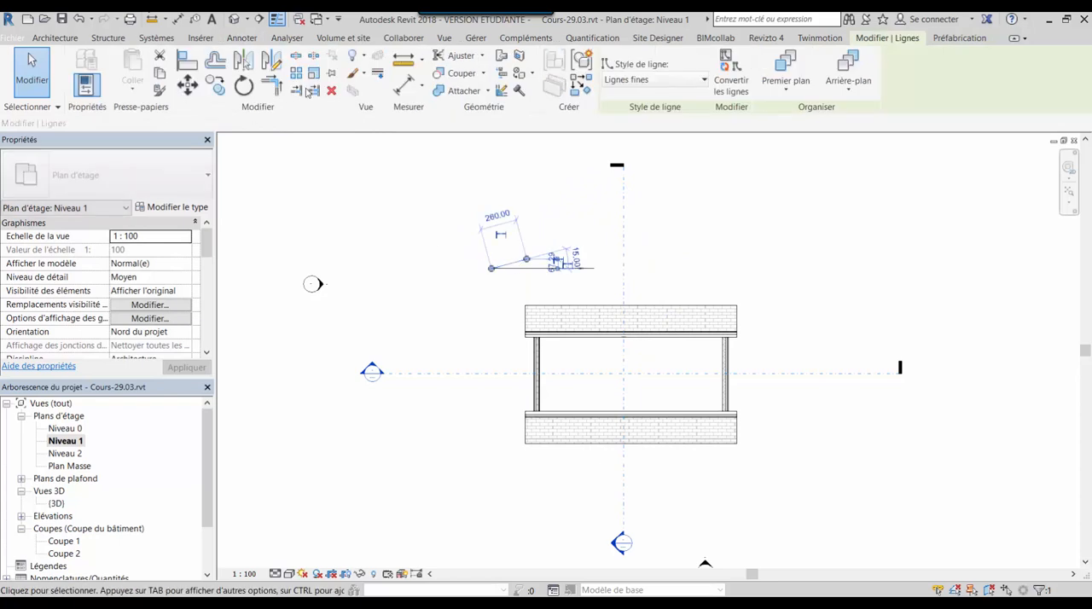
click(244, 59)
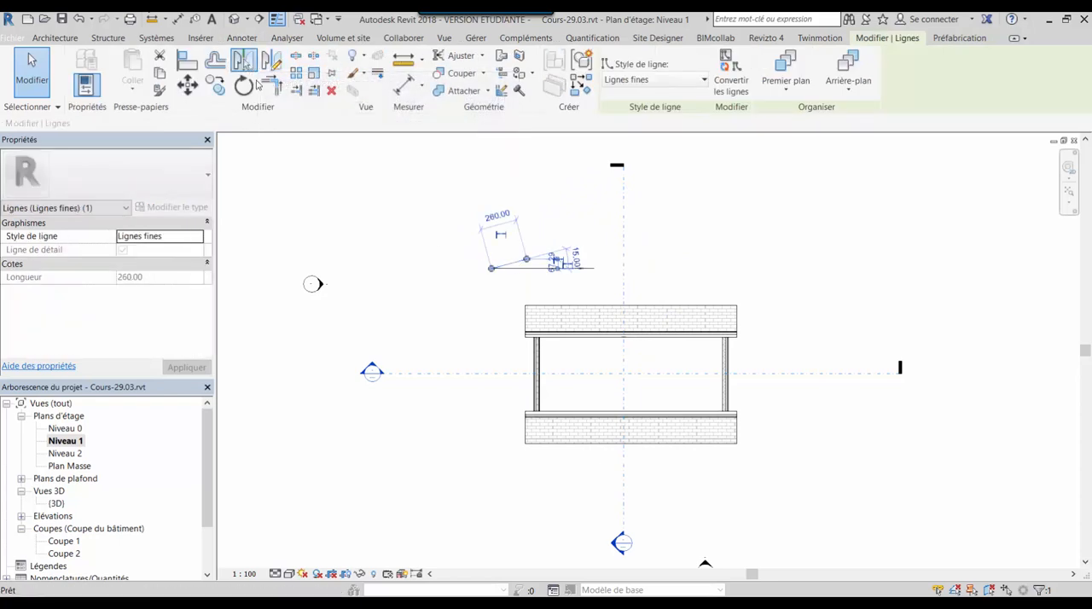
click(533, 270)
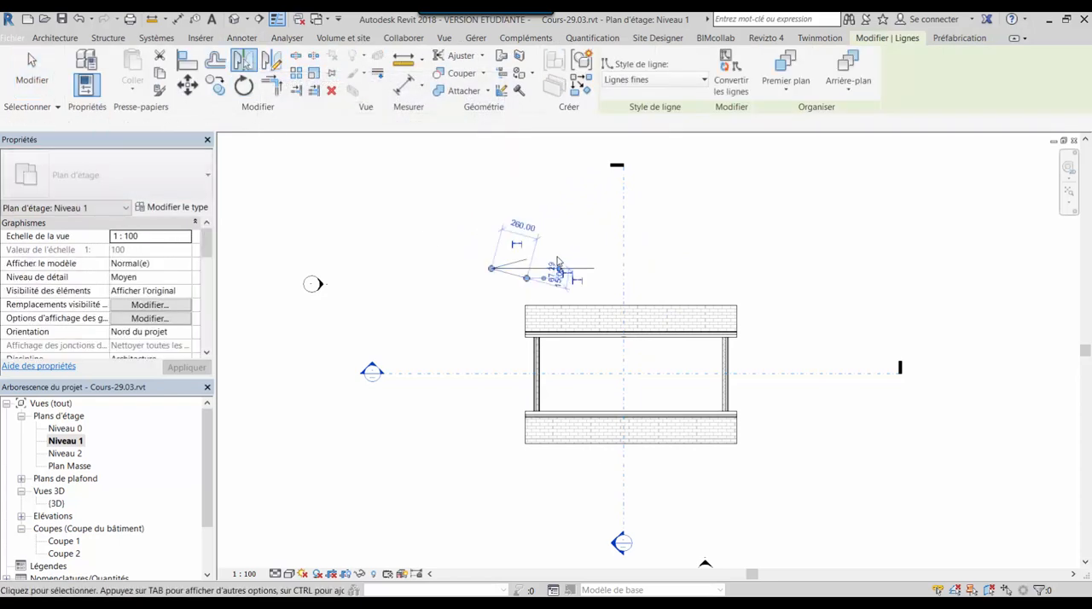
click(565, 241)
scroll(569, 289, up, 2)
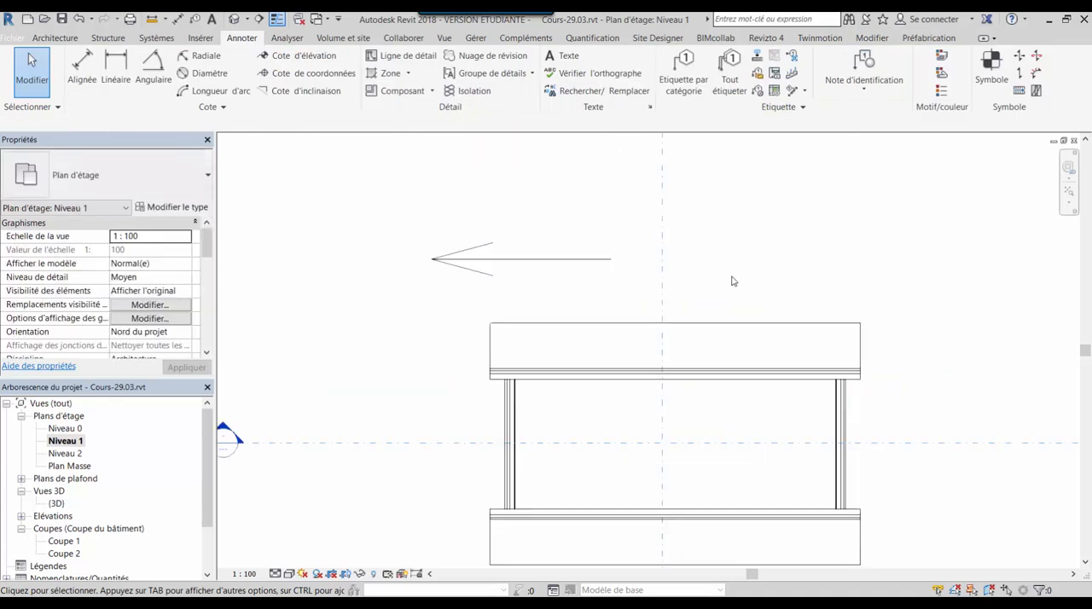
Open the Coupe 2 section from its marker in the plan and bring the right-hand roof eave into close view
scroll(555, 334, down, 4)
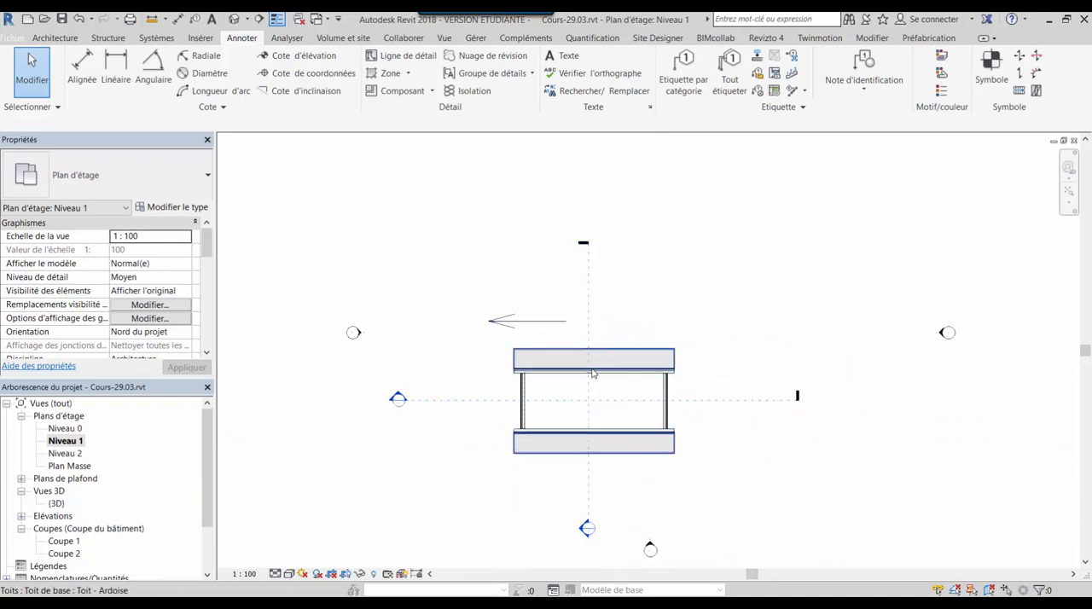
scroll(593, 423, up, 2)
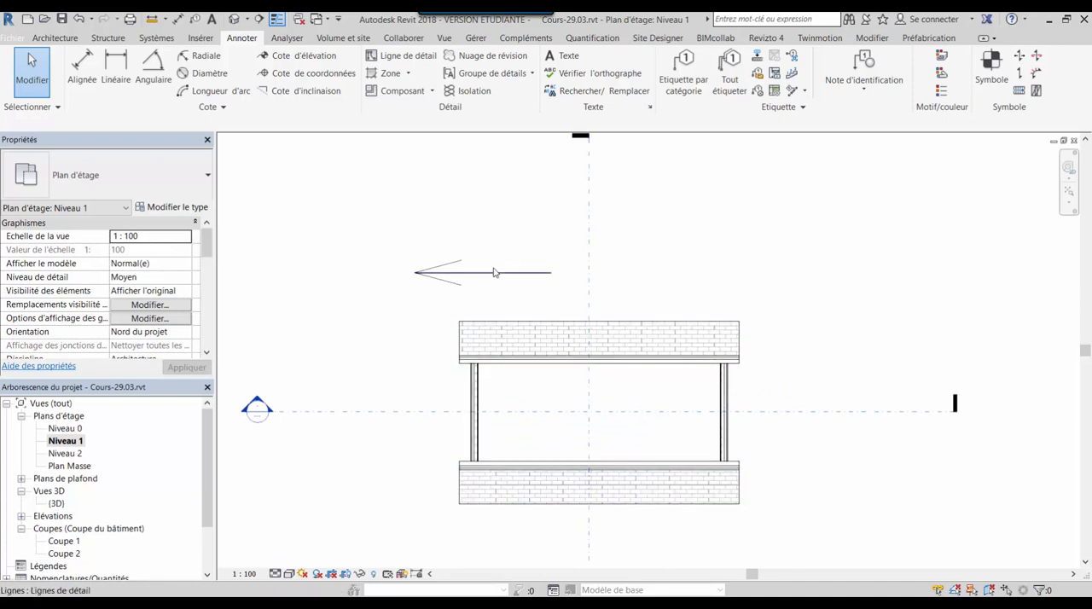
scroll(518, 290, down, 2)
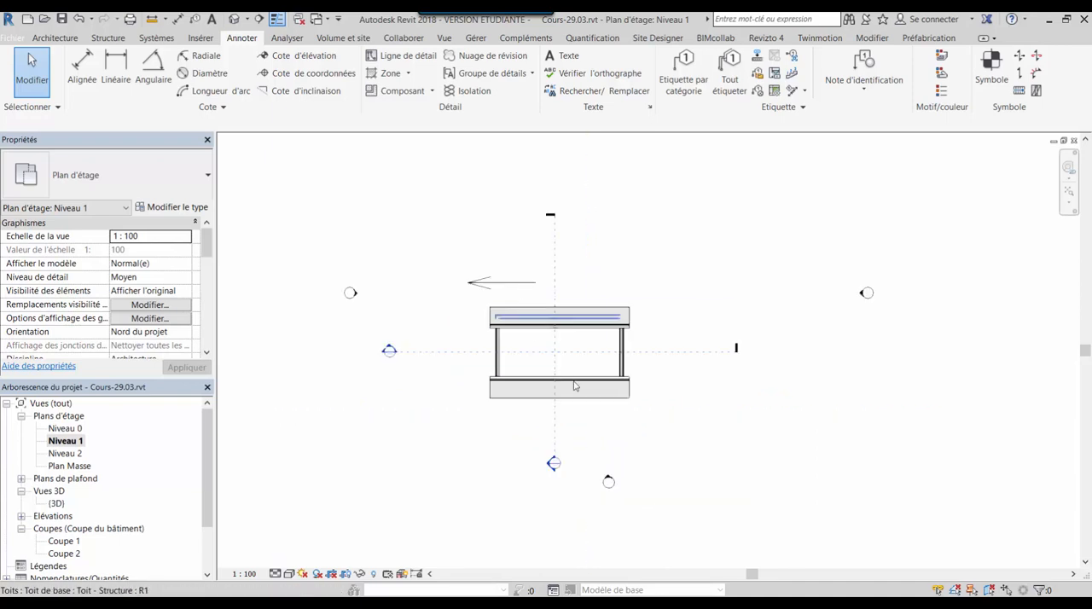
double_click(552, 465)
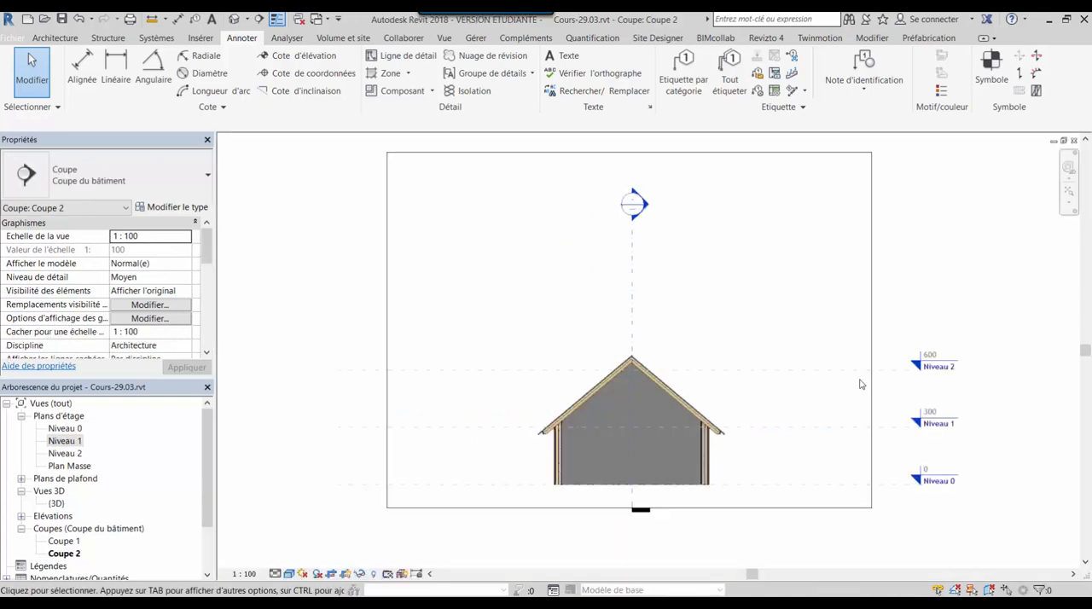
scroll(727, 461, up, 3)
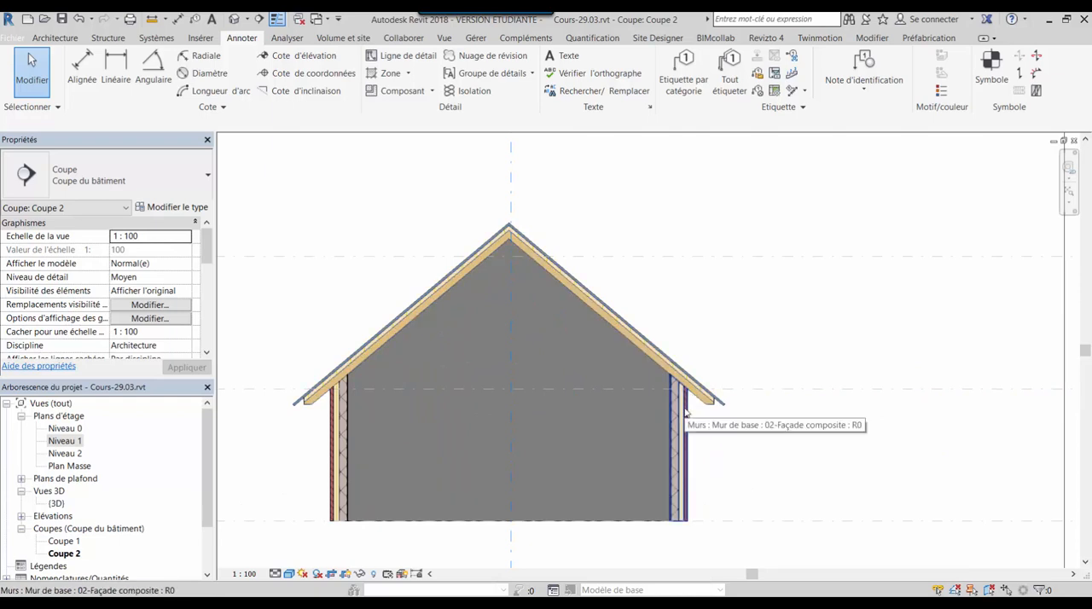
scroll(684, 380, up, 2)
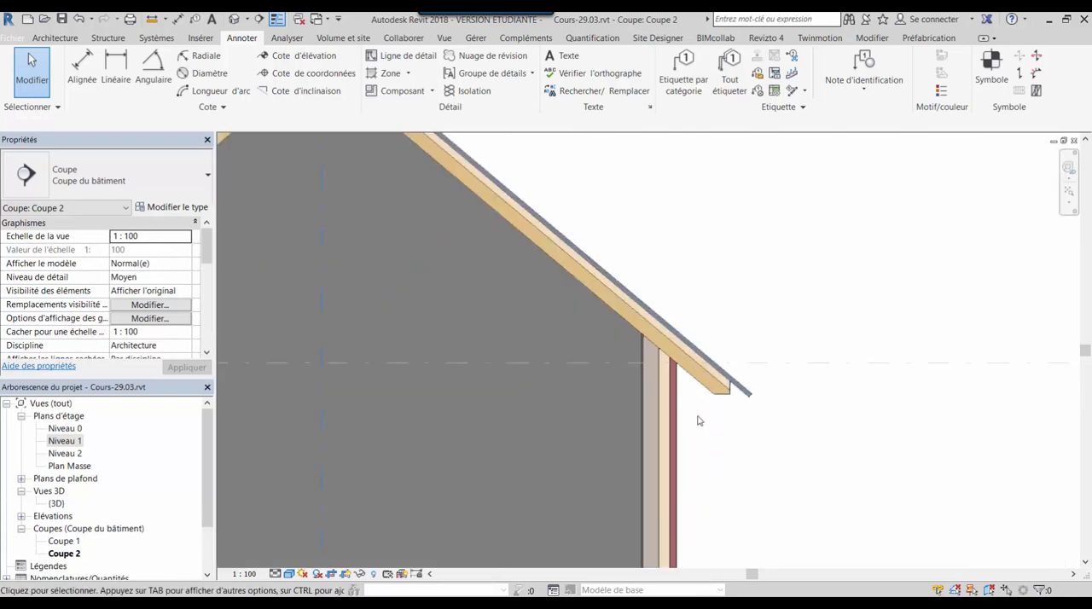
scroll(725, 384, up, 2)
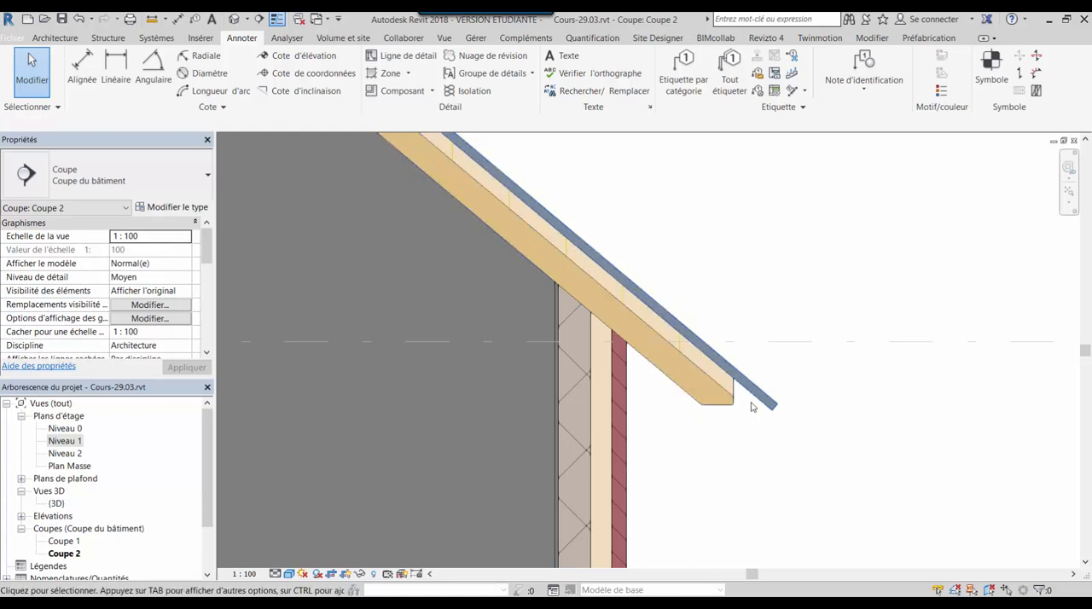
scroll(716, 448, up, 4)
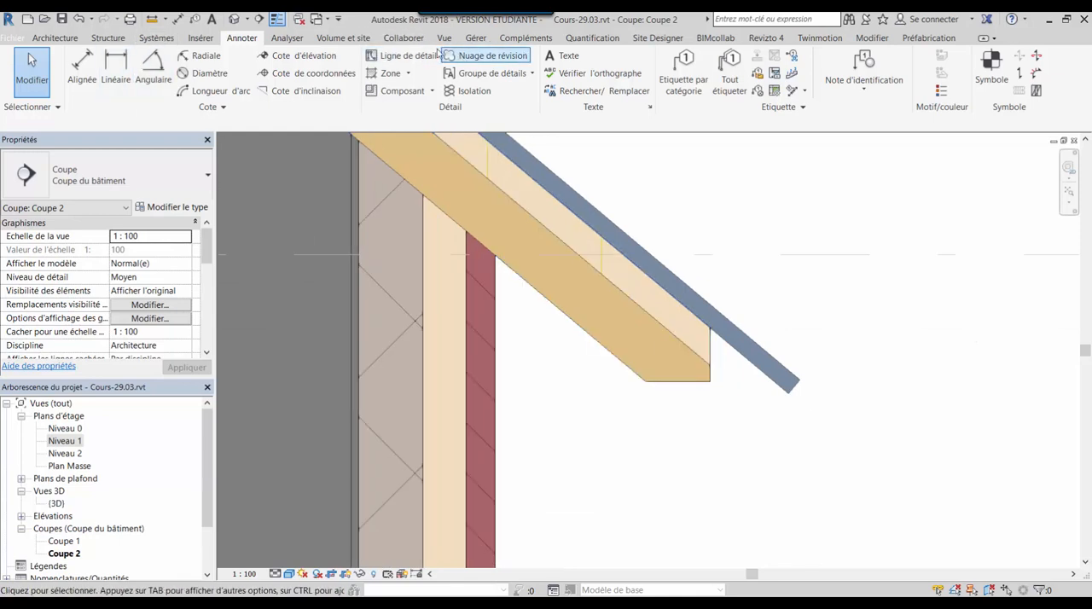
Draw detail lines at the eave along the slate's underside, down the rafter end, and about 60 horizontally to the wall's outer face
click(399, 55)
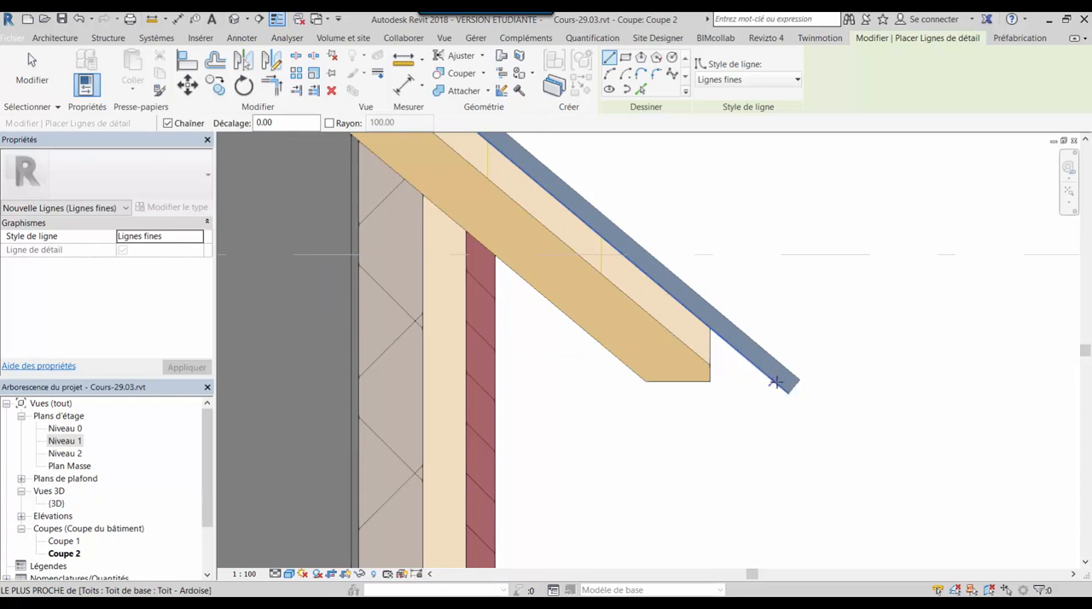
click(710, 330)
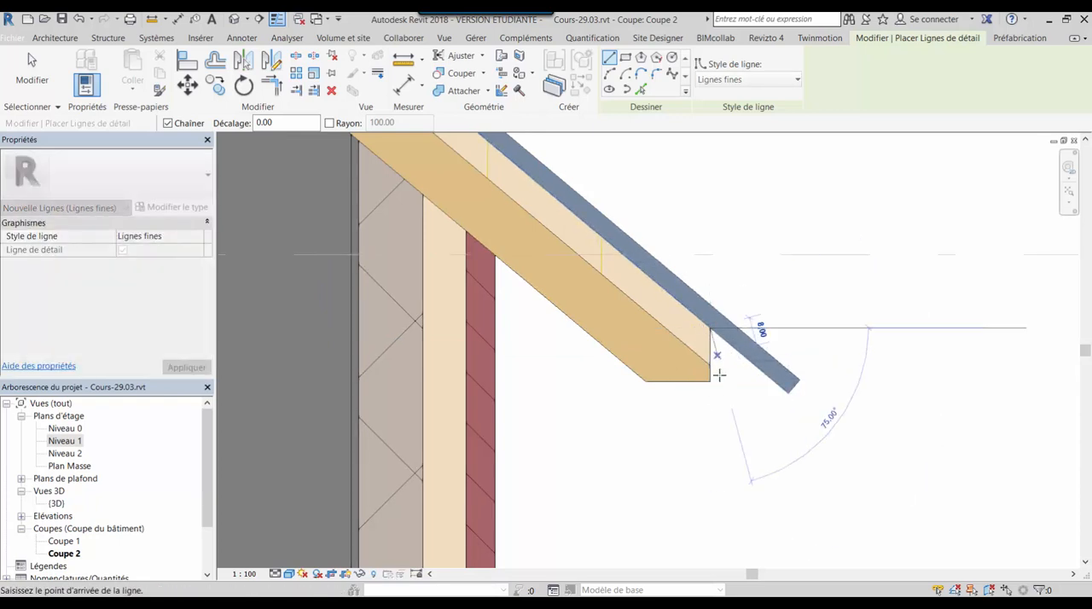
click(710, 381)
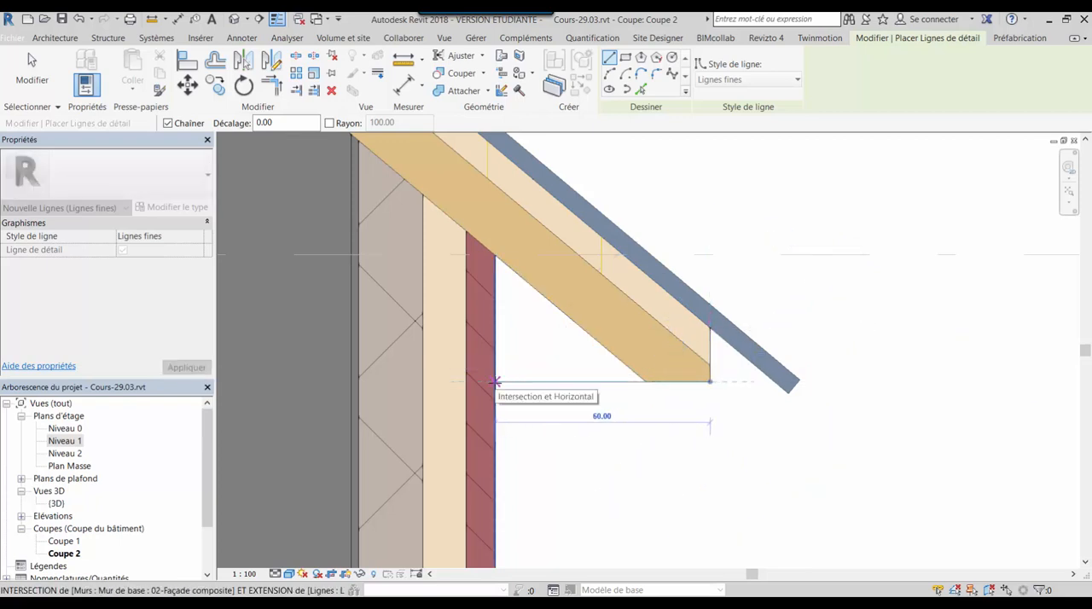
click(495, 382)
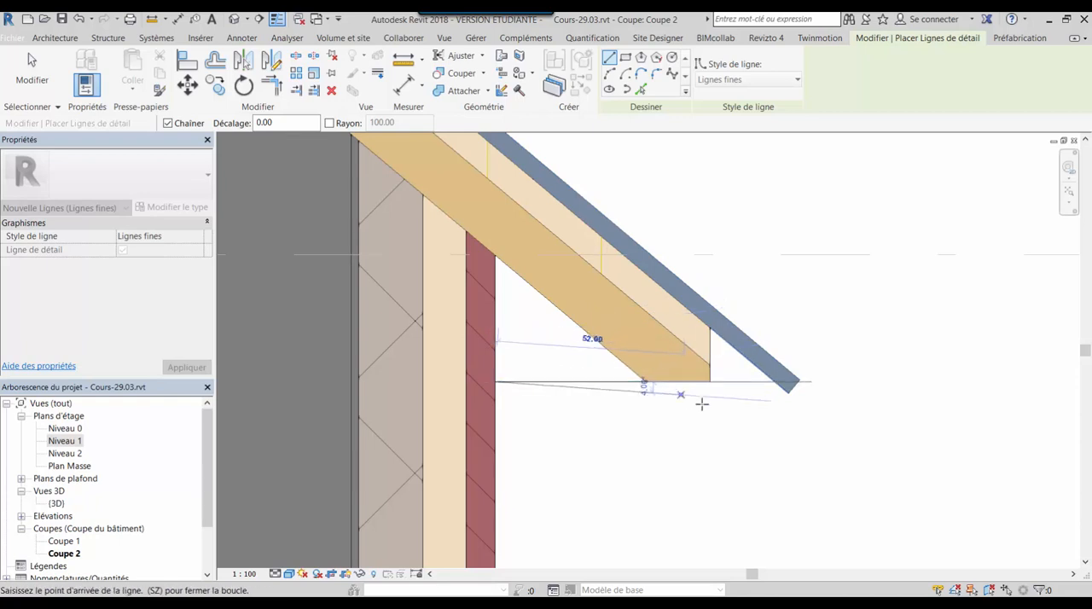
key(Escape)
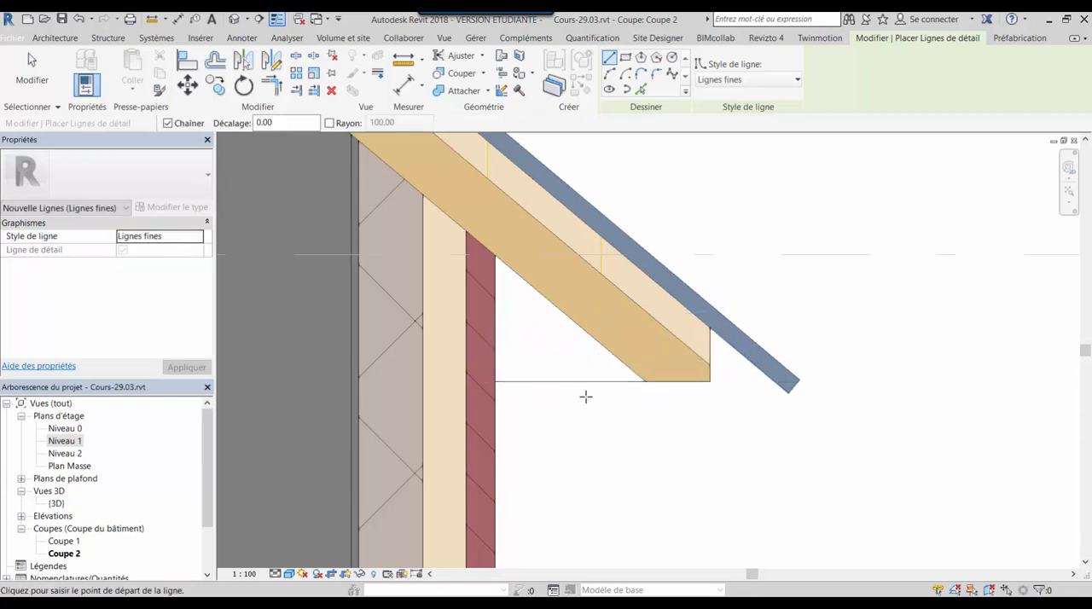
key(Escape)
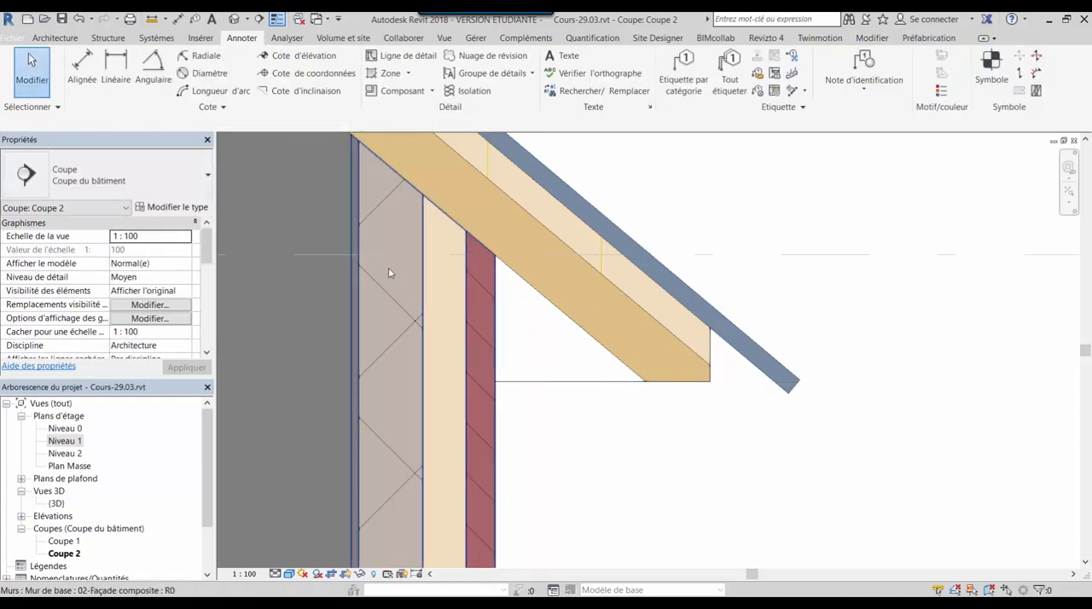
drag(388, 271, 811, 445)
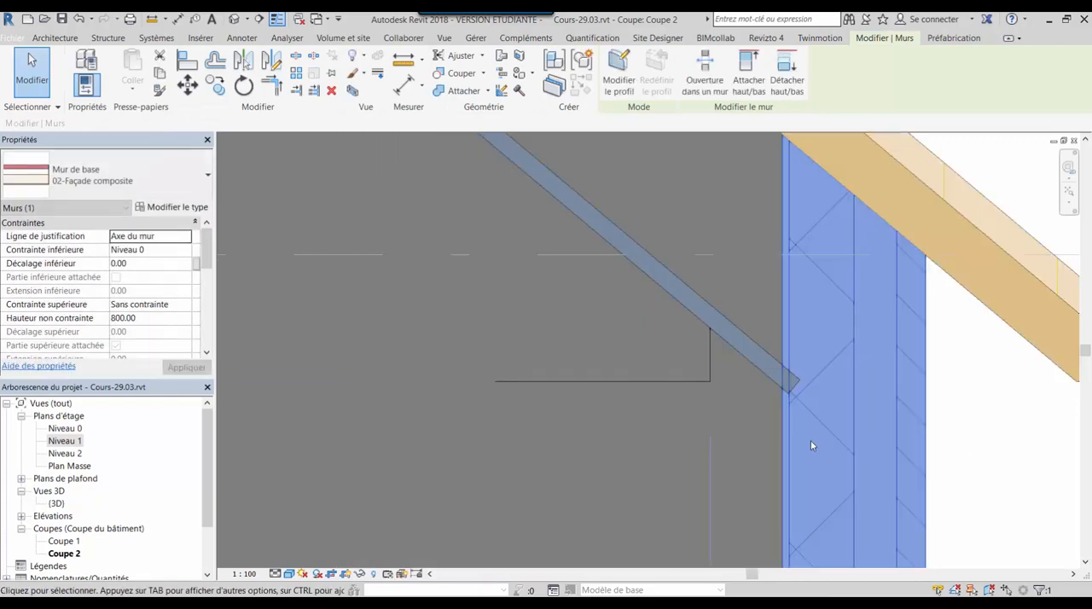
key(ctrl+z)
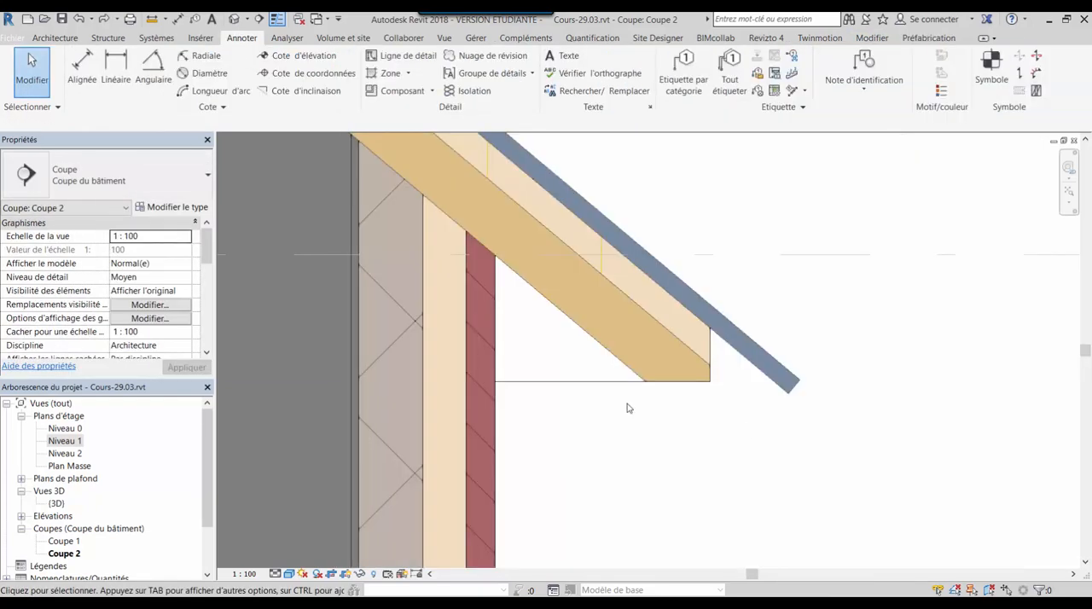
click(611, 386)
key(Escape)
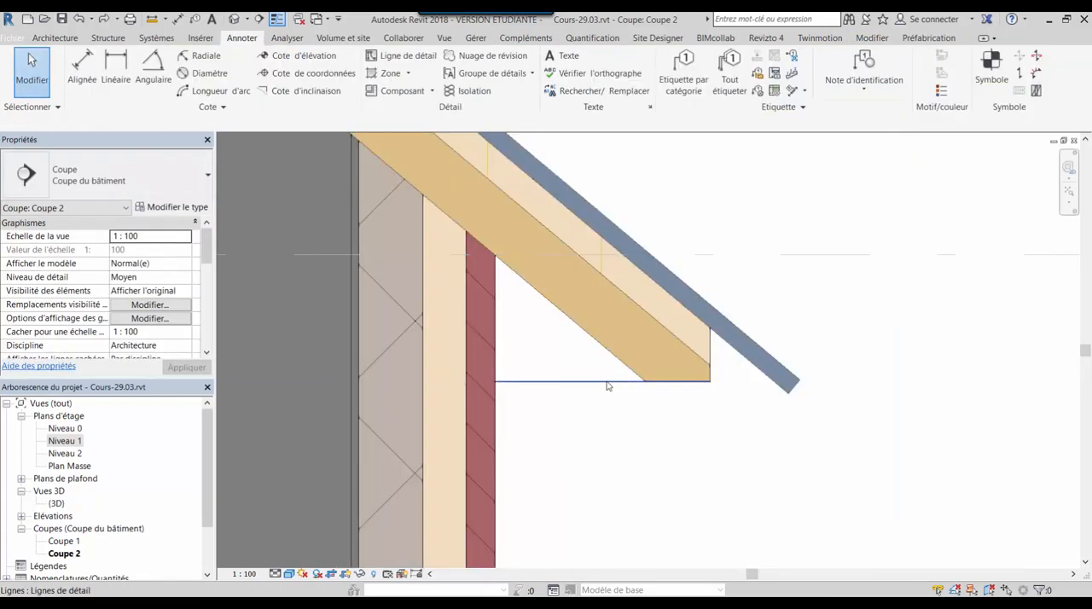
Cut the three eave detail lines and switch to the reference-level plan of the Profil-Bord-de-dalle.rfa family
click(608, 386)
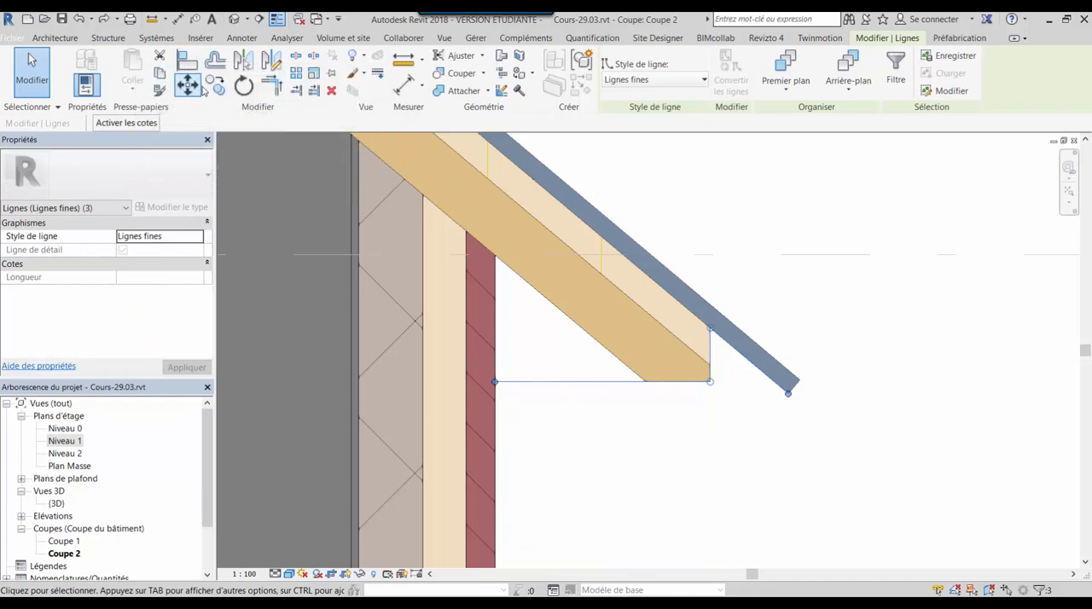
key(Escape)
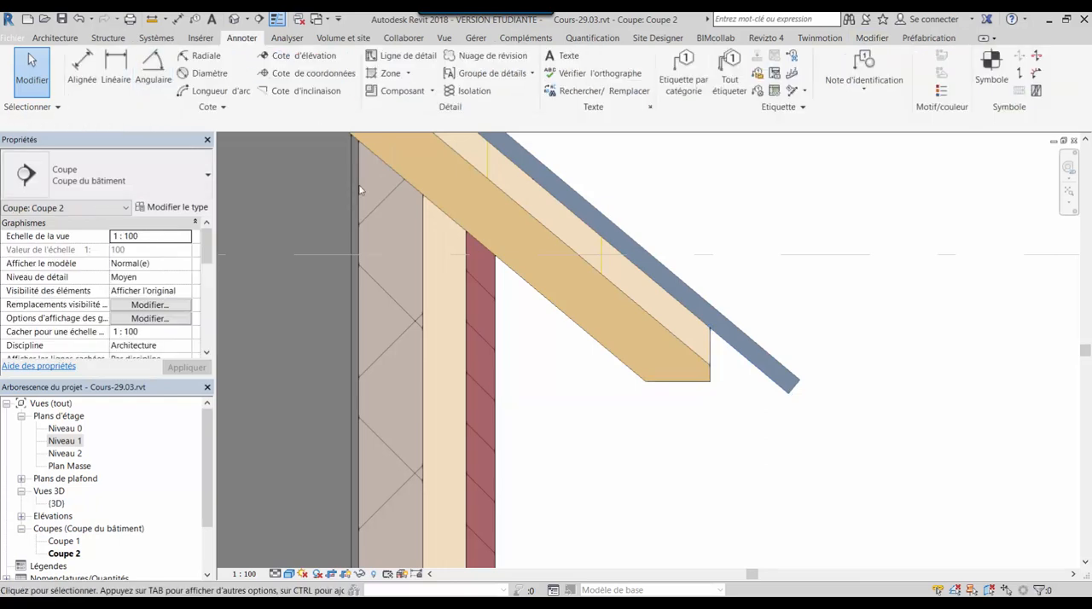
click(318, 19)
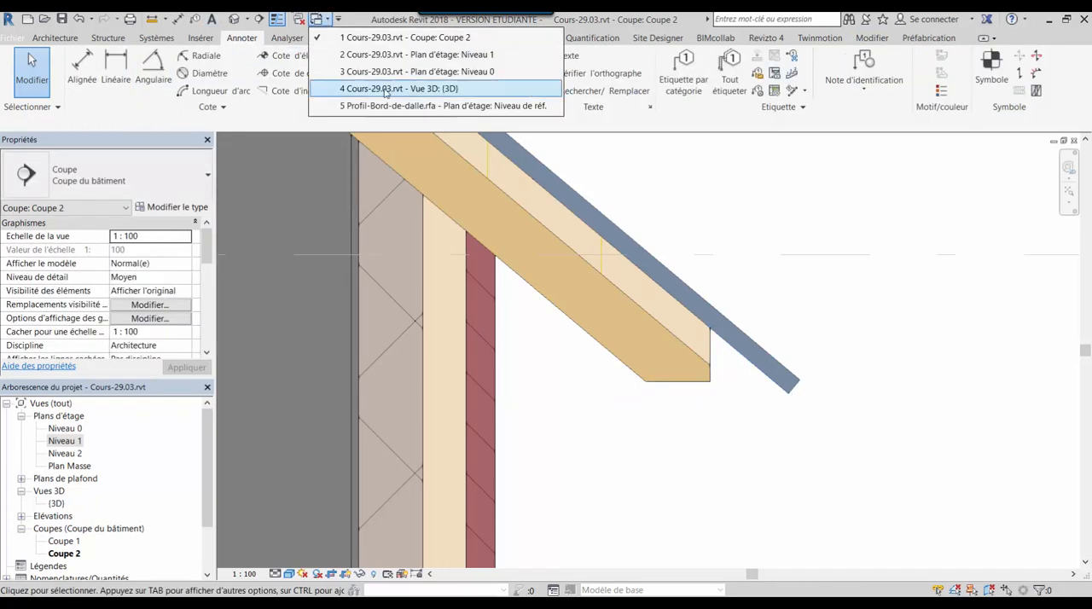
click(367, 106)
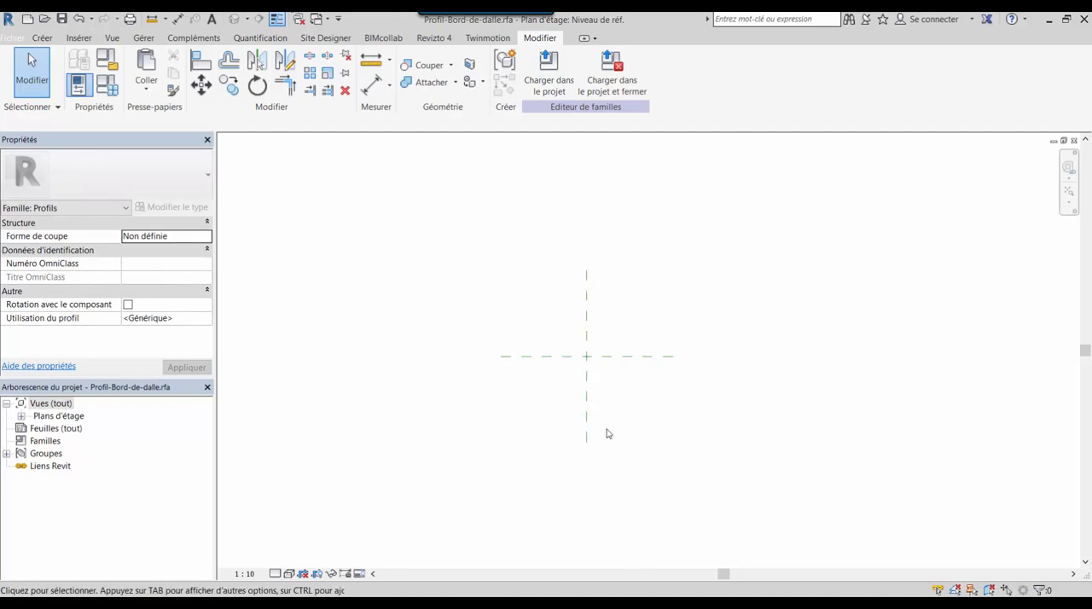
Paste the cut lines into the profile family above the horizontal reference plane, crossing the vertical one
scroll(590, 359, up, 3)
key(ctrl+v)
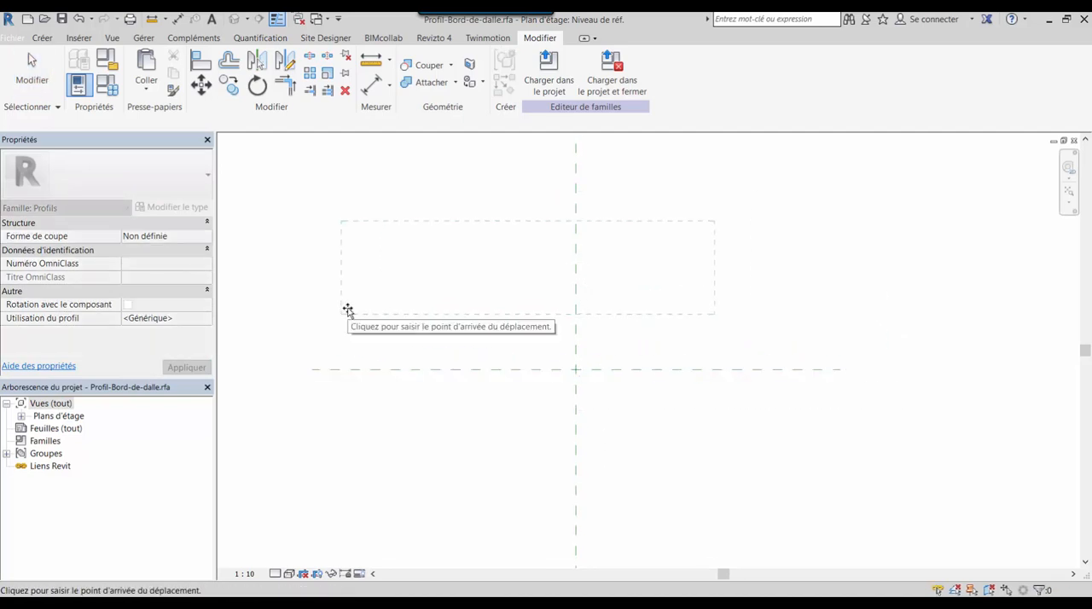
click(348, 309)
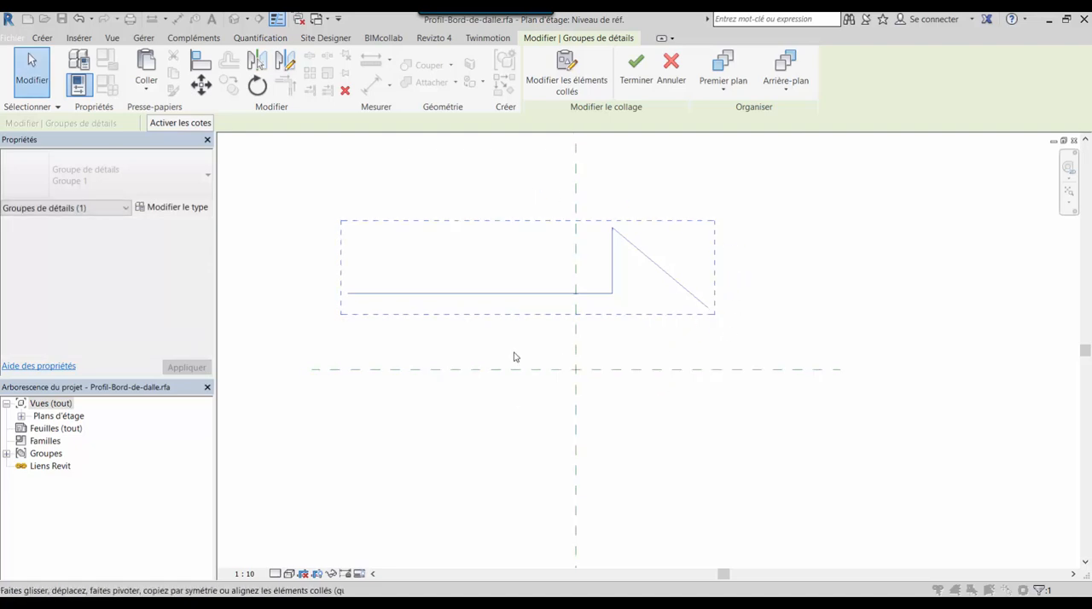
click(515, 435)
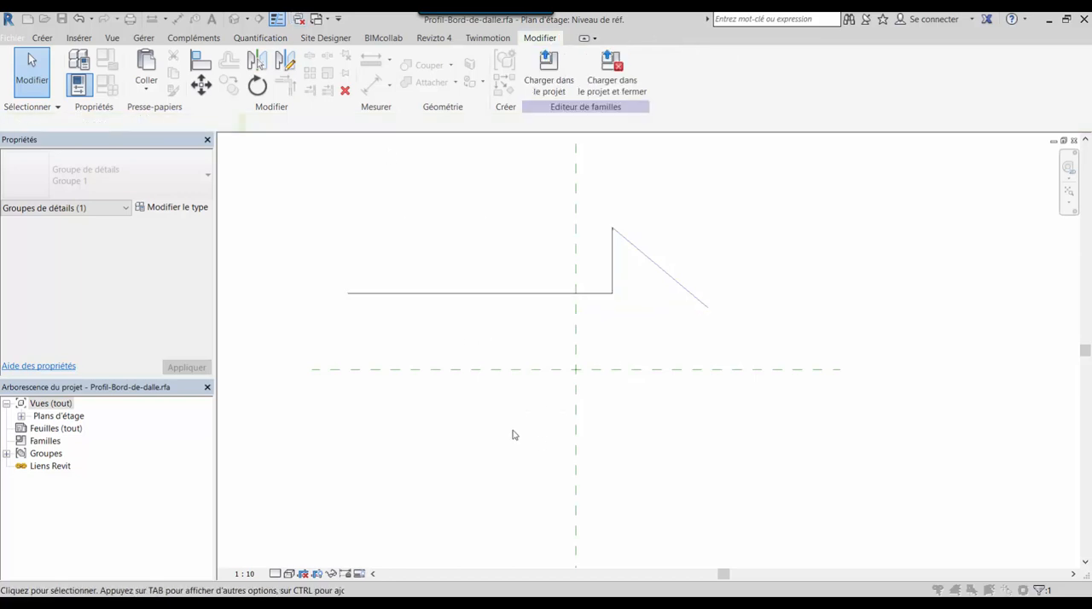
Look through the open views of Cours-29.03.rvt: the Niveau 1 plan, the Coupe 2 section, and the Niveau 1 plan again
click(323, 21)
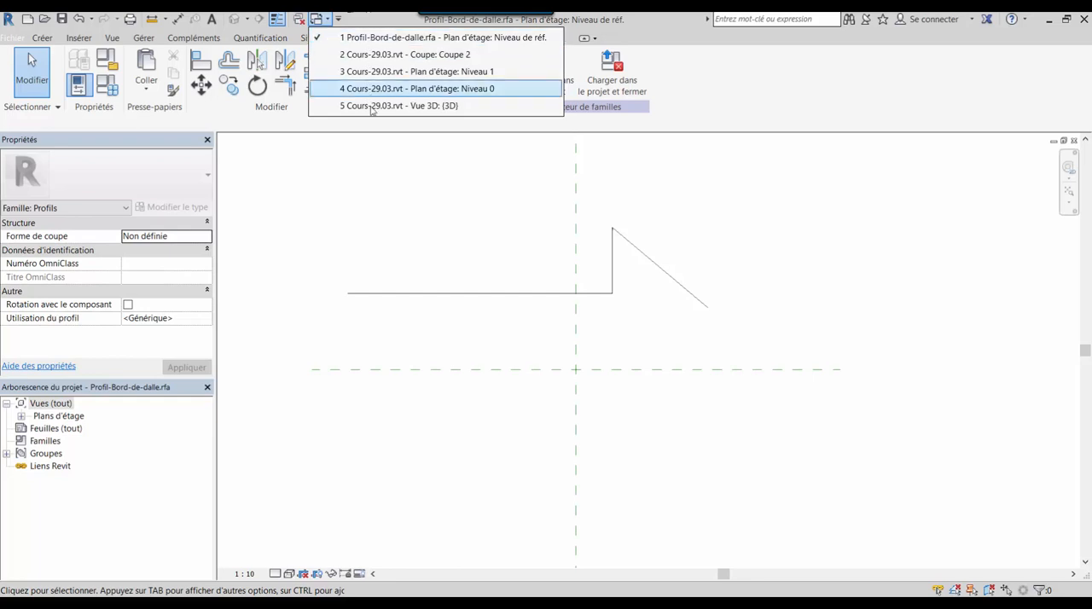
click(451, 72)
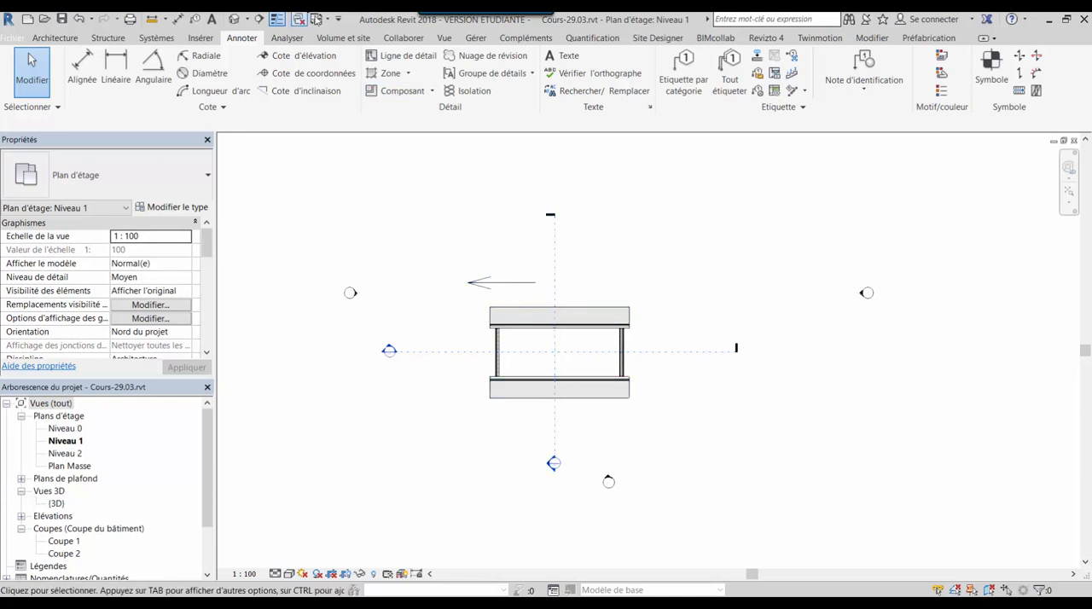
click(326, 20)
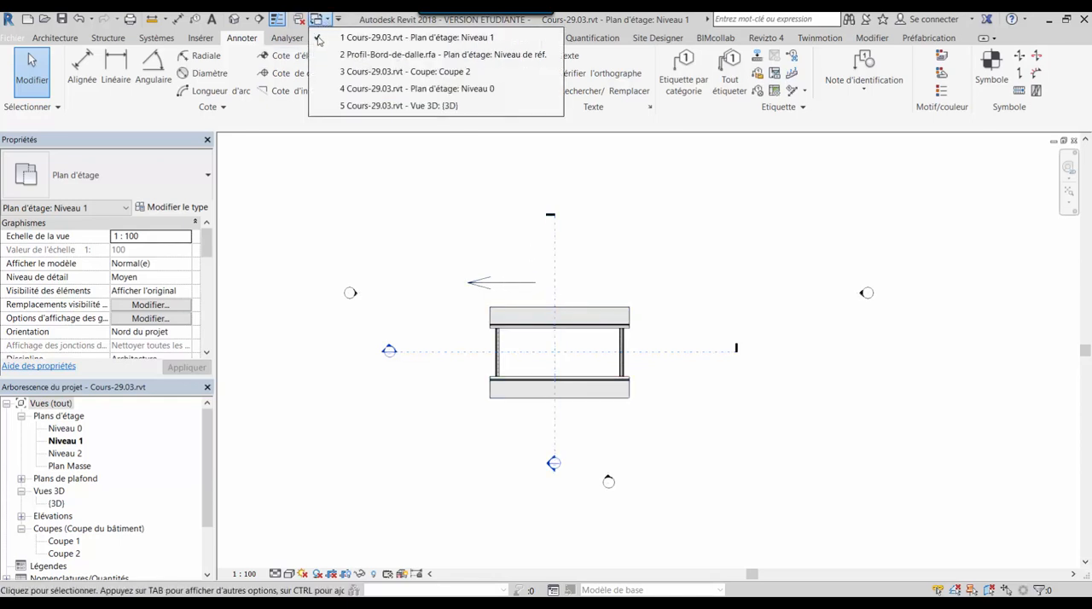
click(361, 73)
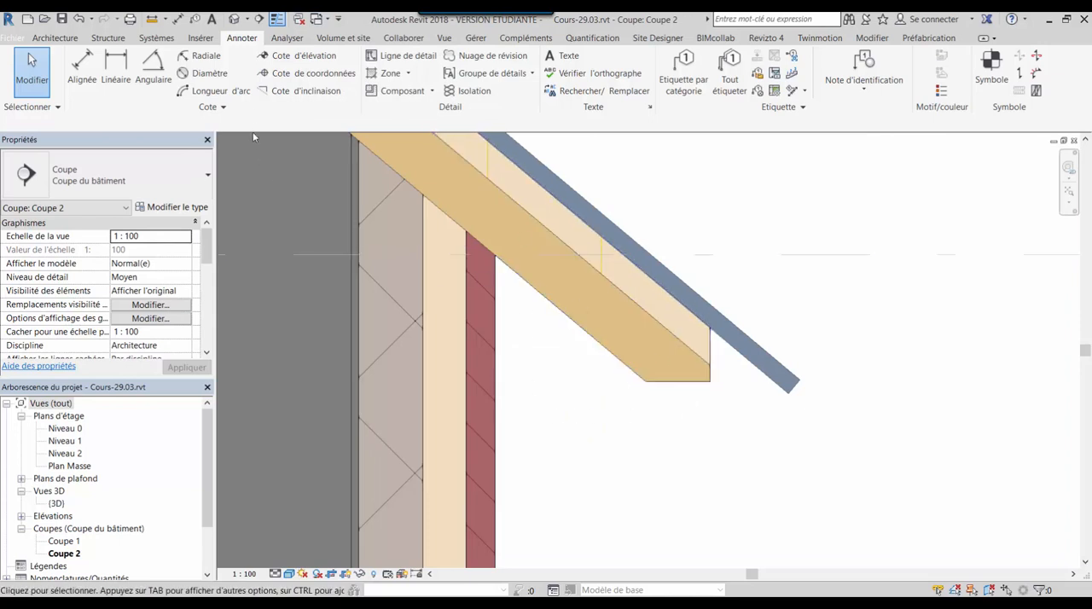
click(327, 20)
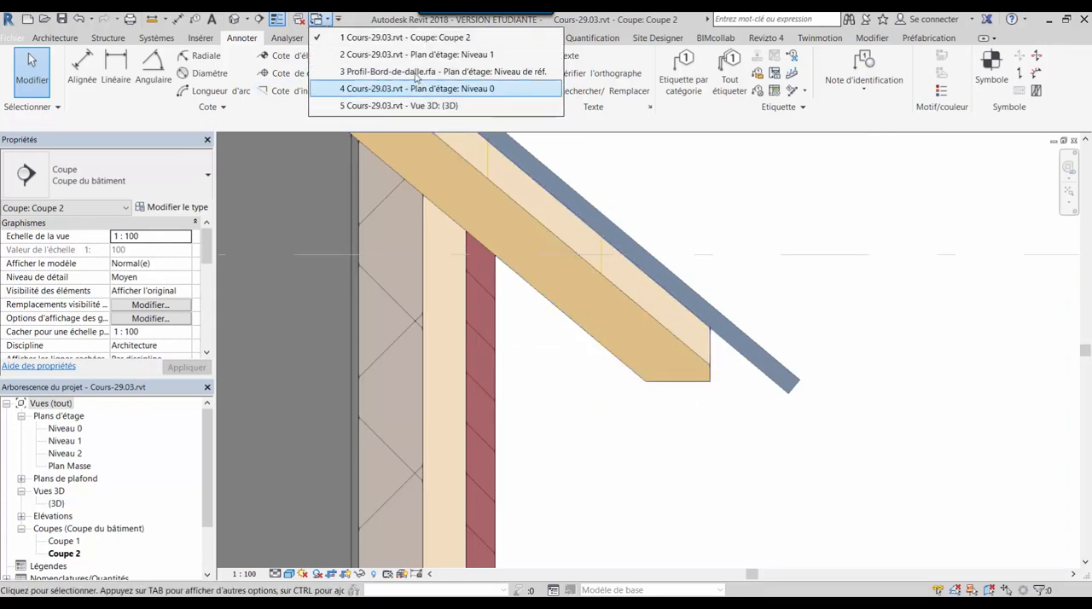
click(465, 57)
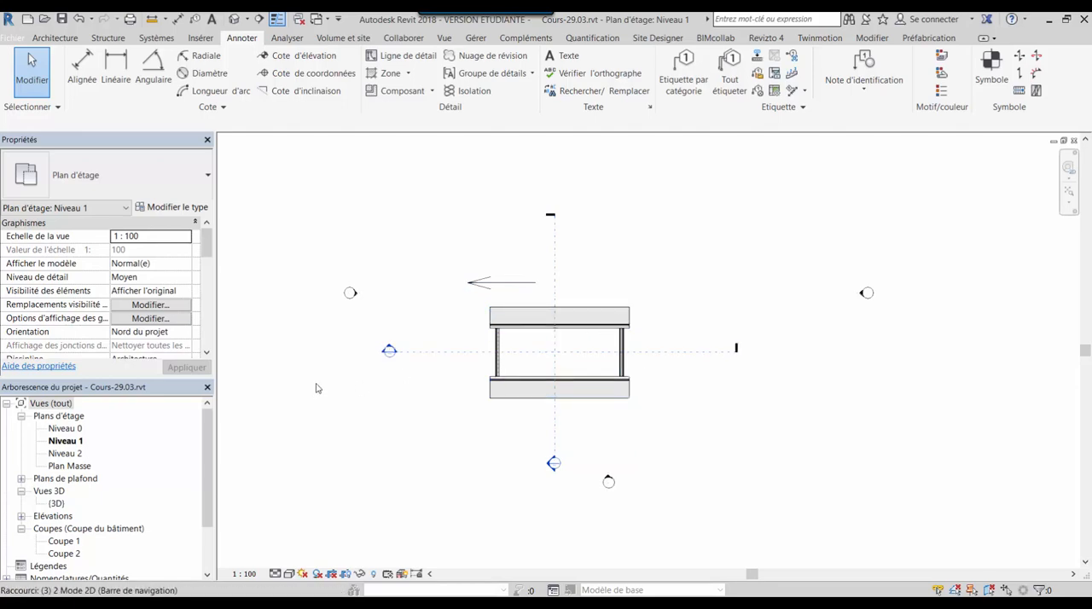
Open the project's 3D view and examine the roof eave and its rafter end up close from several angles
key(d)
middle_drag(974, 413, 662, 336)
scroll(674, 332, up, 6)
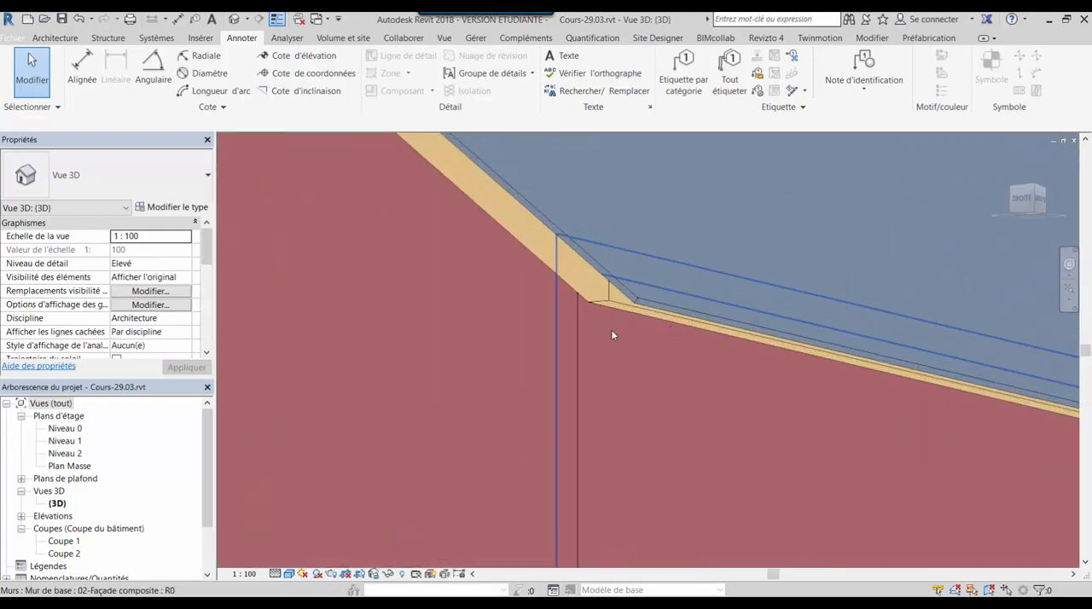
scroll(612, 331, up, 2)
shift+middle_drag(568, 340, 617, 390)
shift+middle_drag(632, 400, 636, 397)
middle_drag(802, 363, 456, 310)
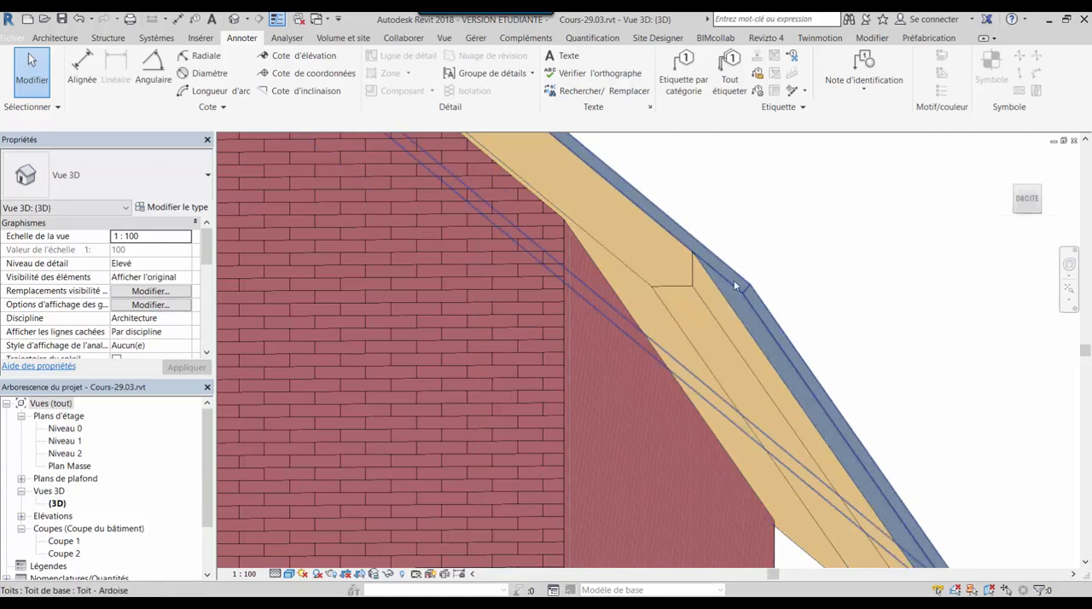
shift+middle_drag(680, 305, 533, 422)
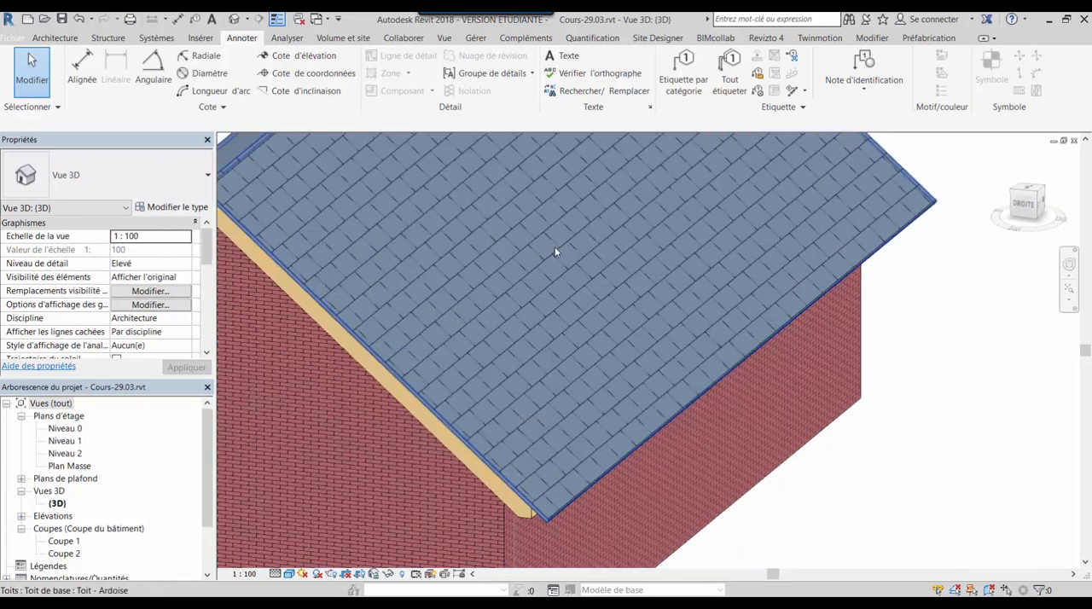
In the Profil-Bord-de-dalle.rfa plan, move the three pasted lines so their horizontal-vertical corner sits on the intersection of the reference planes
click(326, 19)
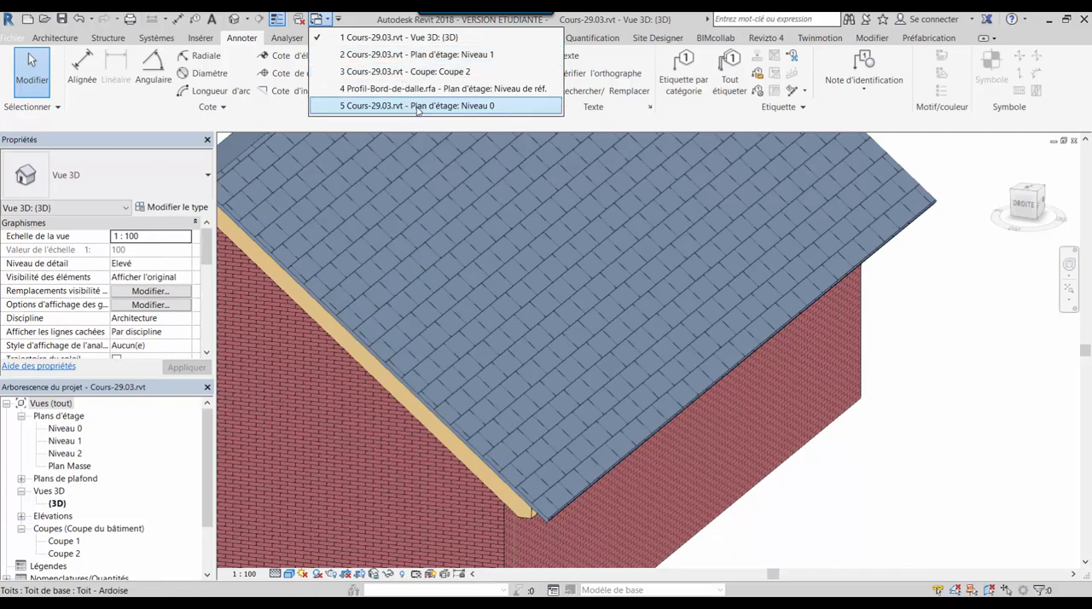
click(420, 89)
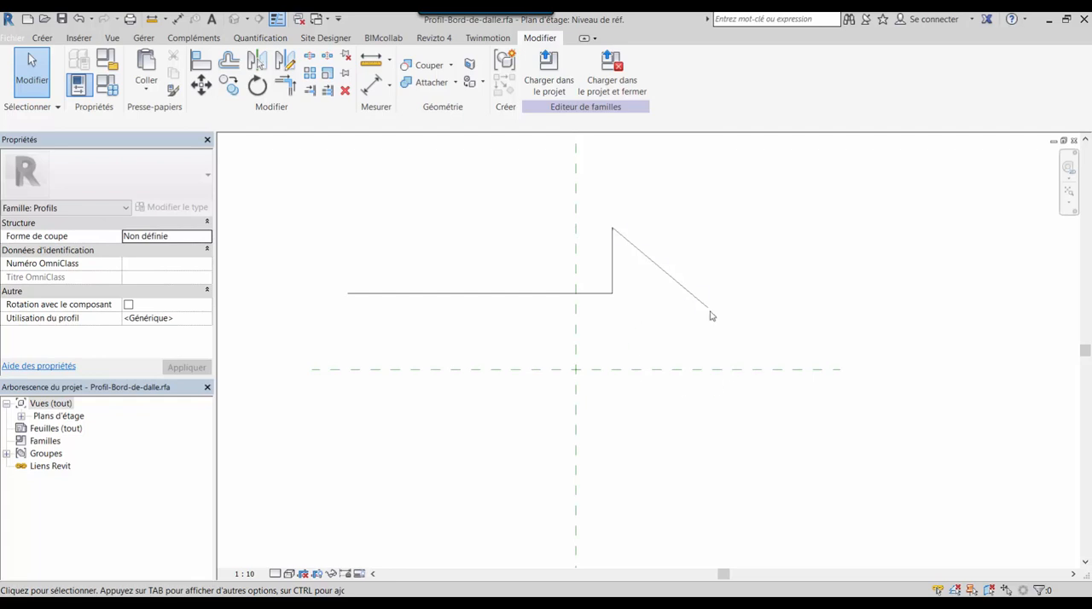
scroll(687, 425, down, 2)
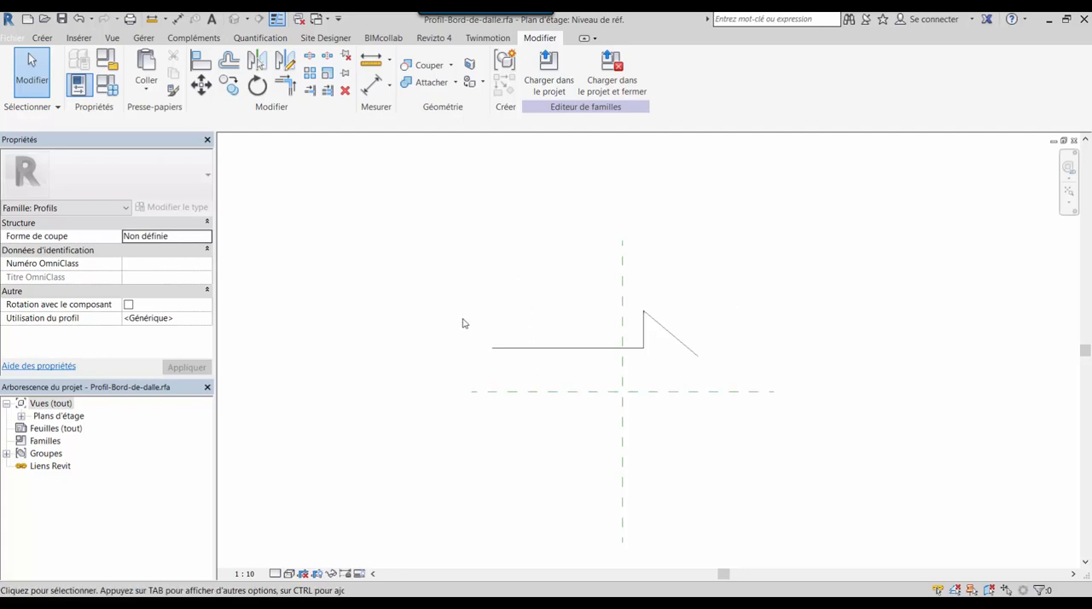
drag(461, 312, 696, 382)
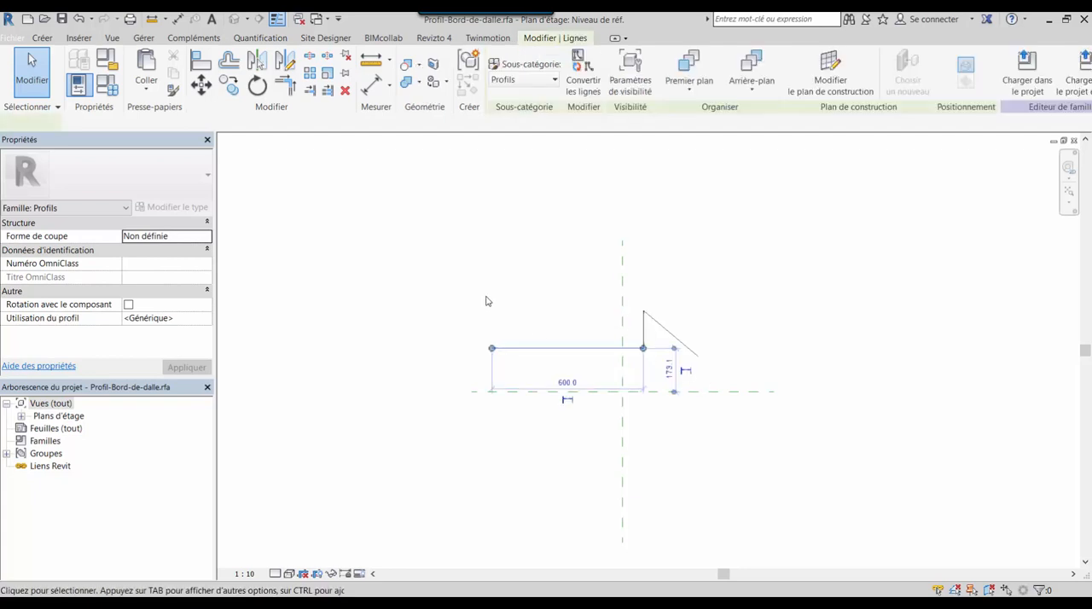
drag(417, 275, 743, 395)
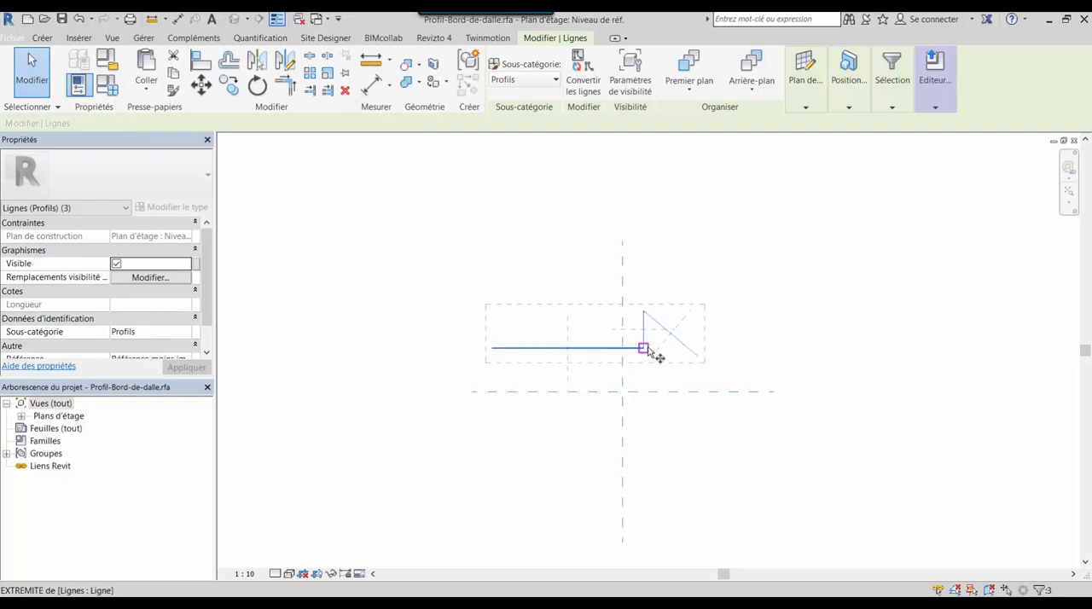
click(646, 348)
click(624, 392)
scroll(672, 448, up, 2)
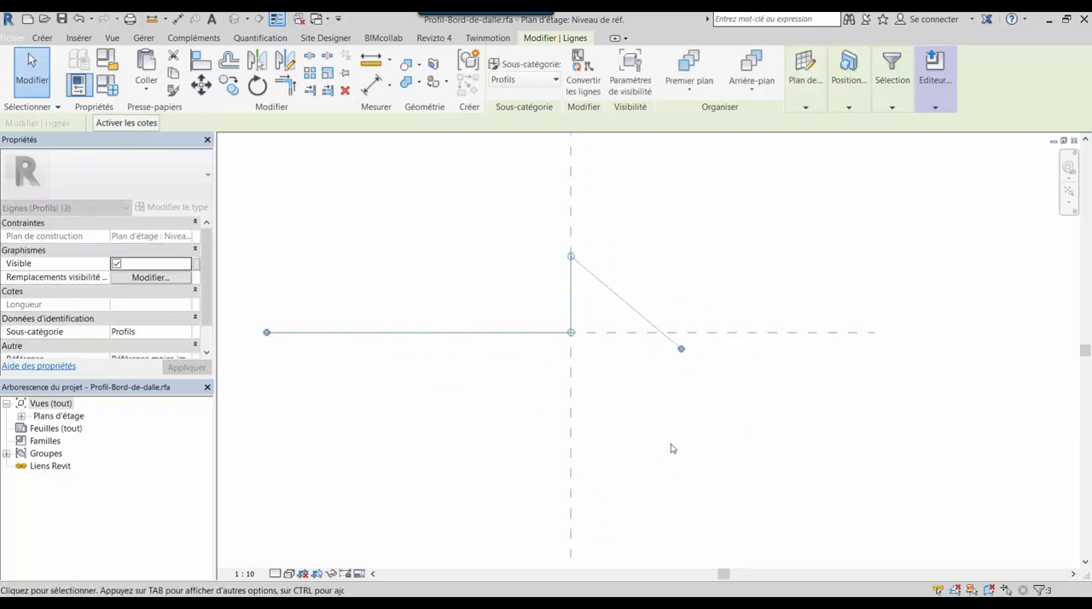
scroll(628, 341, up, 1)
middle_drag(628, 342, 711, 350)
key(Escape)
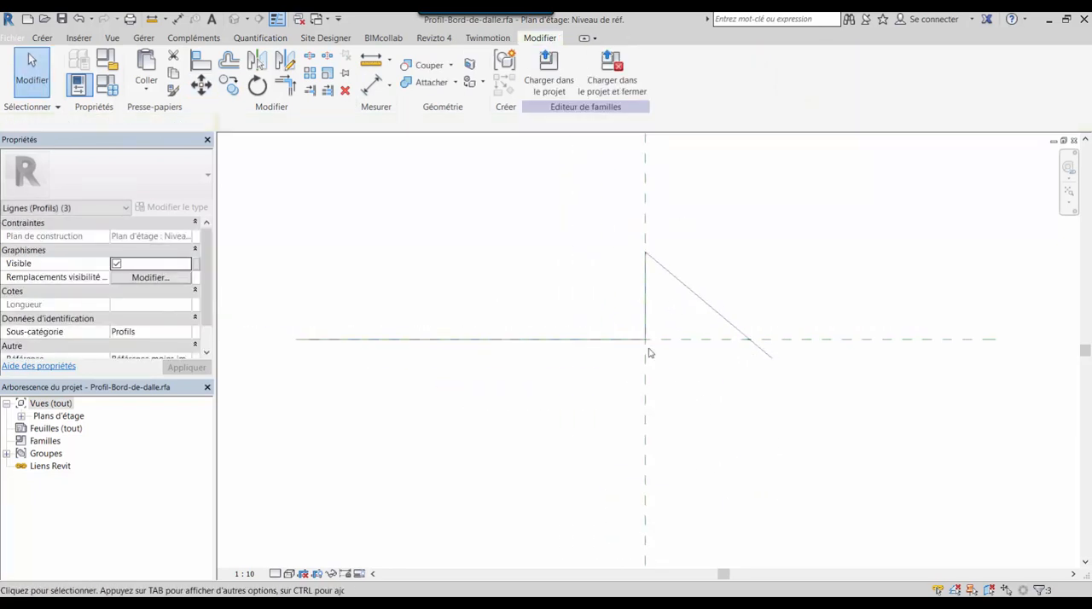
Offset copies of the horizontal and vertical profile lines by 15 mm, below the horizontal line and outward from the vertical one
click(228, 59)
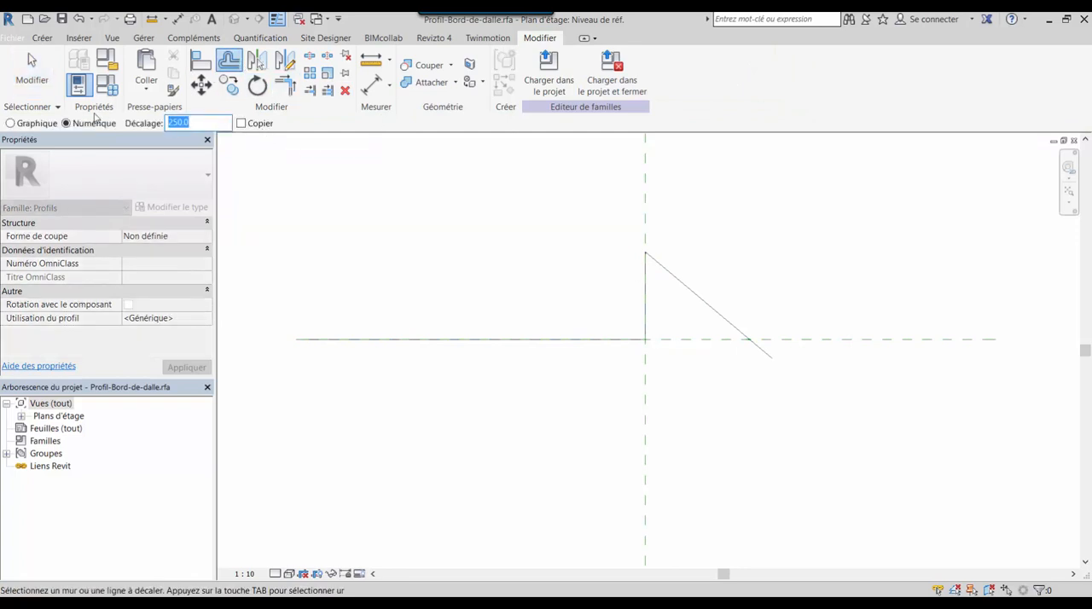
text(1.5)
double_click(182, 121)
text(15)
key(Return)
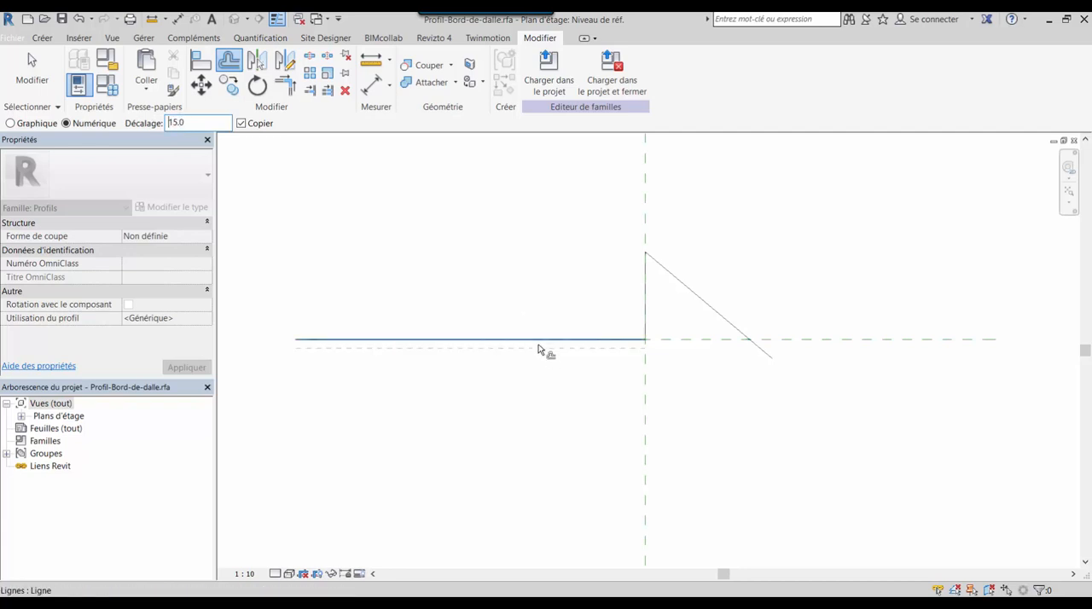
click(539, 349)
click(651, 320)
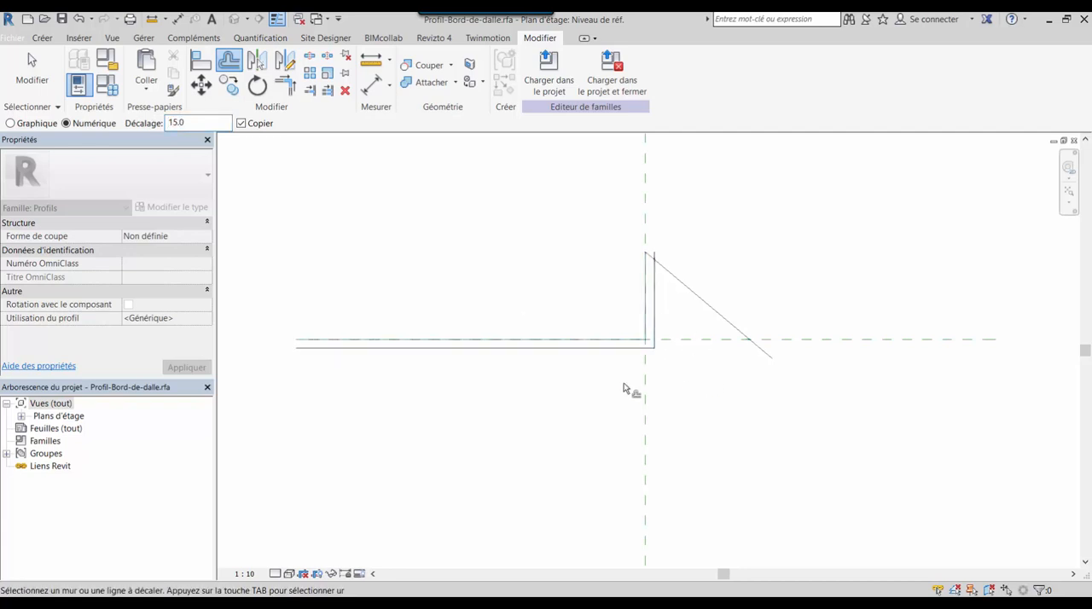
key(Escape)
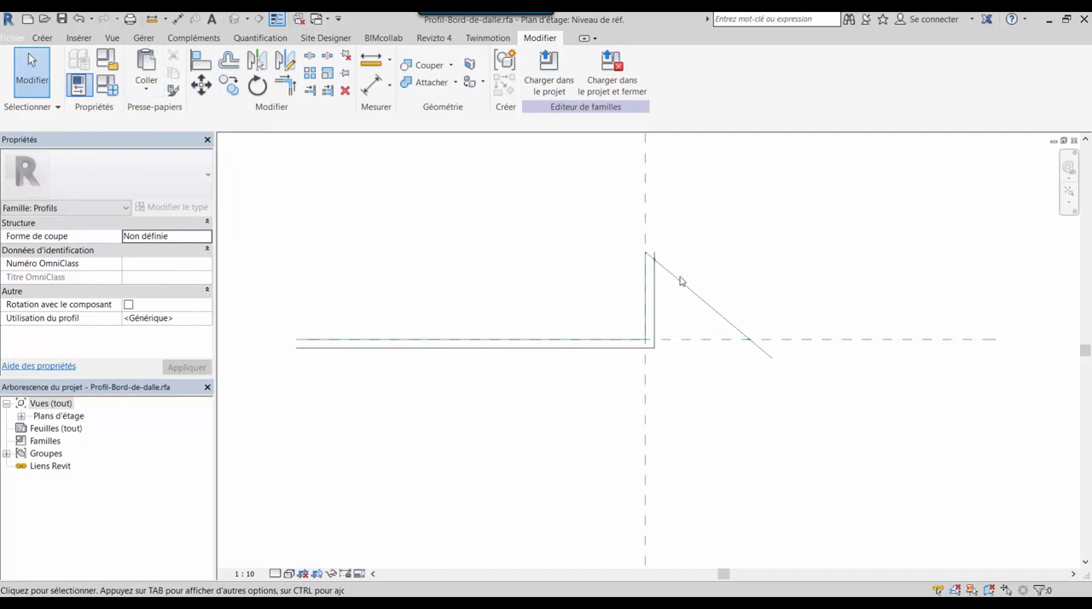
Trim the offset vertical line and the sloping line to a corner, keeping the short sloped piece between the two verticals
scroll(619, 249, up, 6)
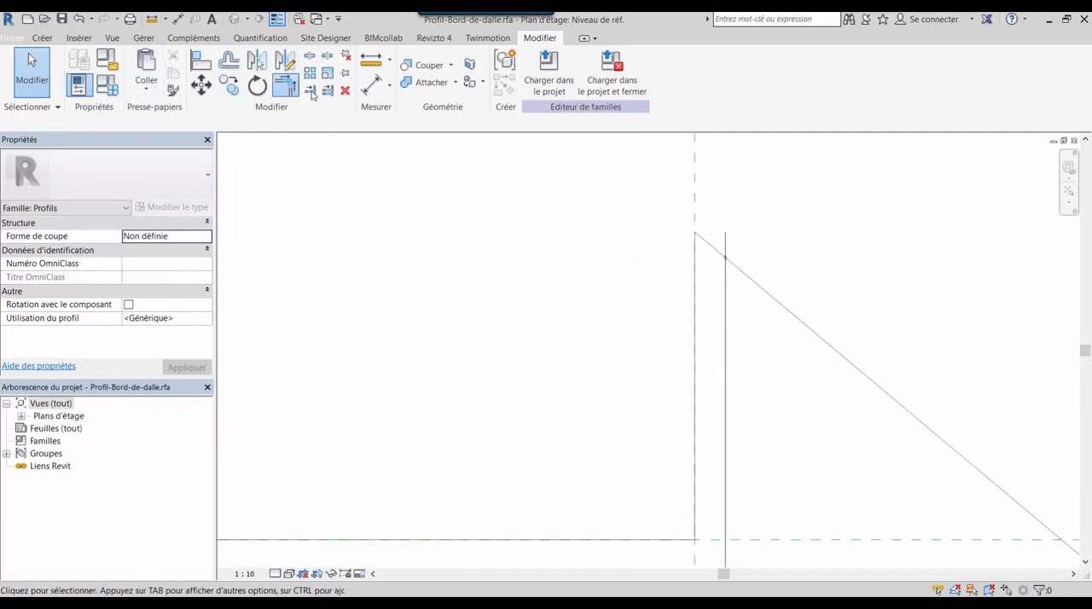
click(709, 250)
click(711, 248)
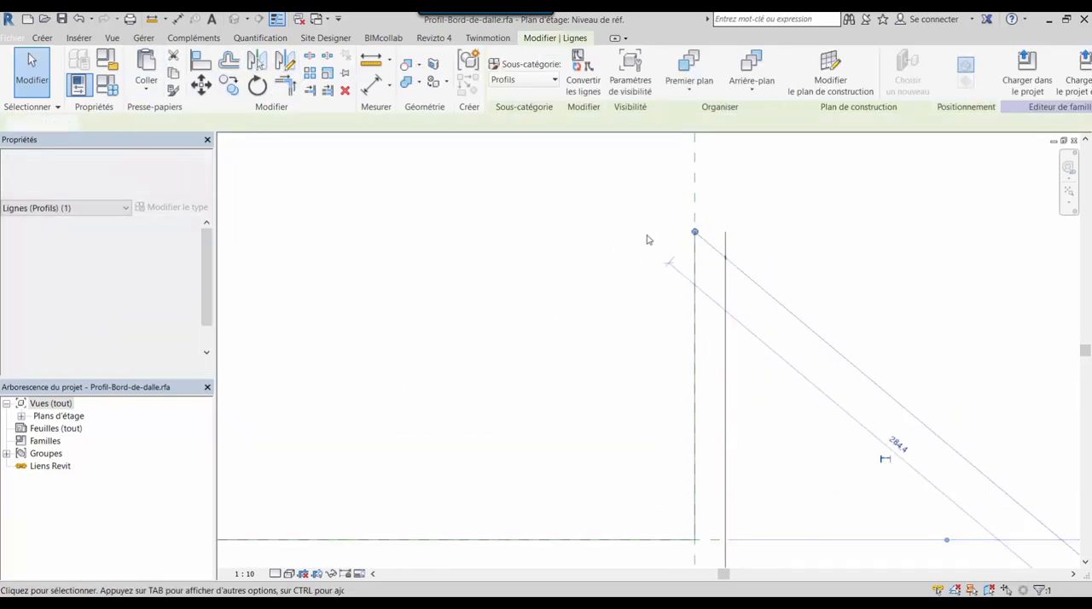
click(646, 238)
click(293, 88)
click(726, 293)
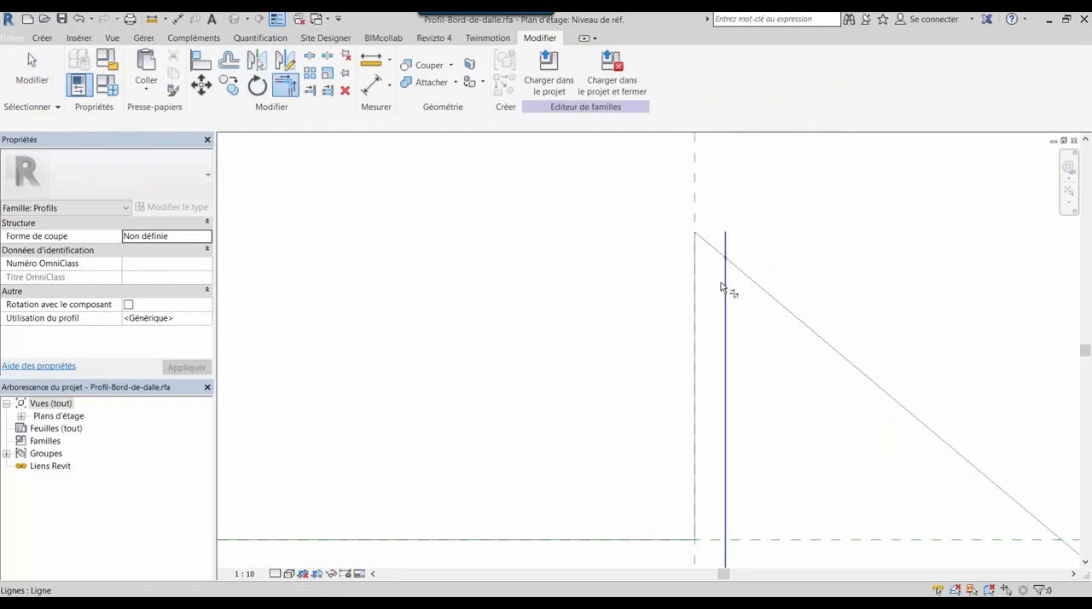
click(718, 255)
scroll(638, 336, down, 4)
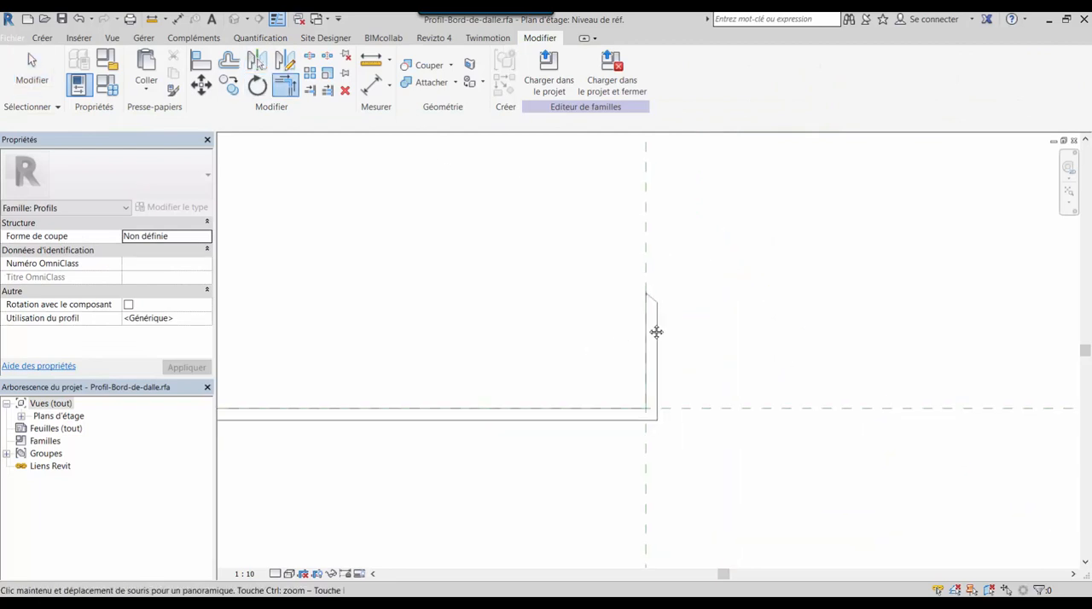
middle_drag(653, 329, 768, 300)
scroll(614, 397, down, 3)
key(Escape)
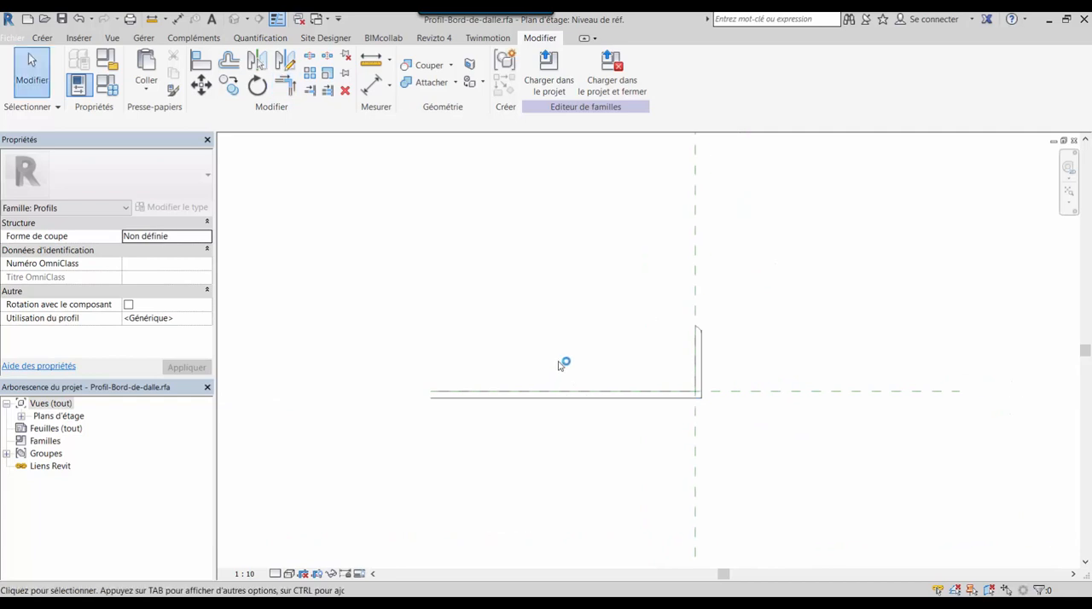
Draw a vertical line 15 mm long joining the free ends of the two horizontal lines to close the profile
scroll(418, 402, up, 3)
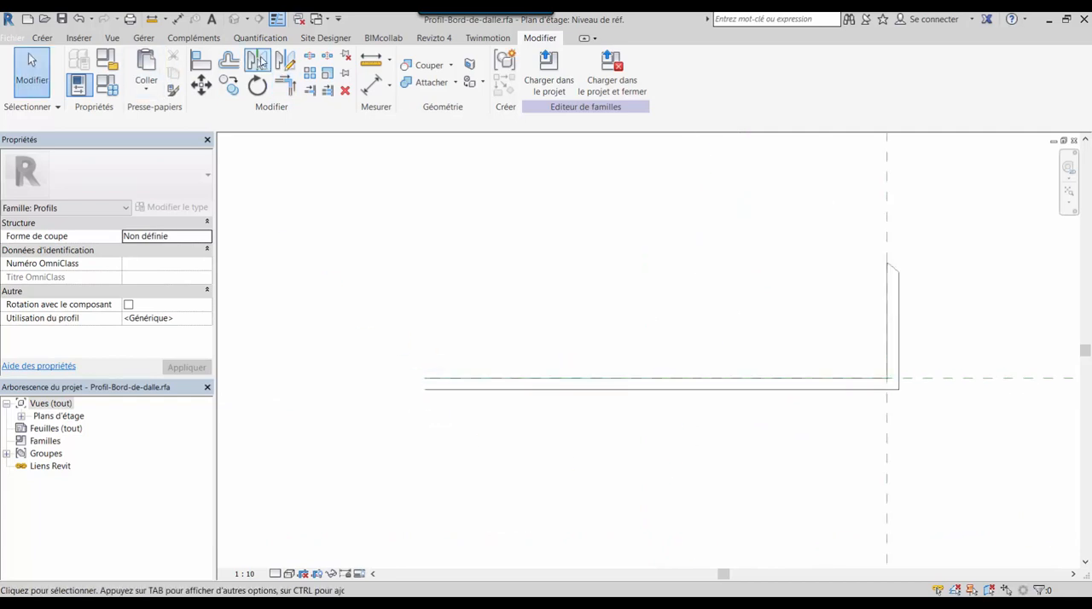
click(43, 39)
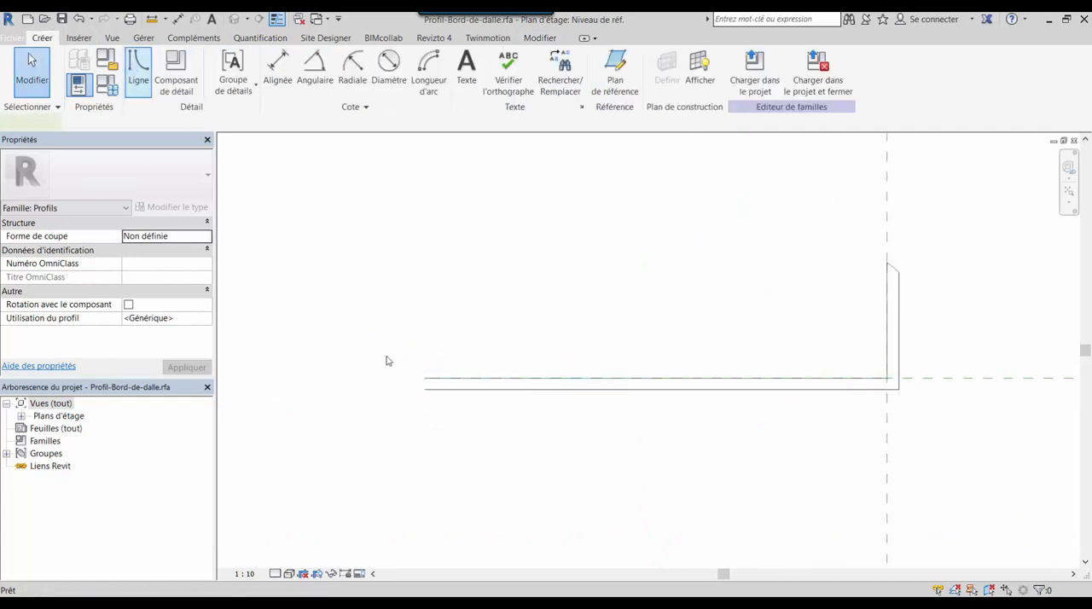
key(l)
key(i)
click(425, 378)
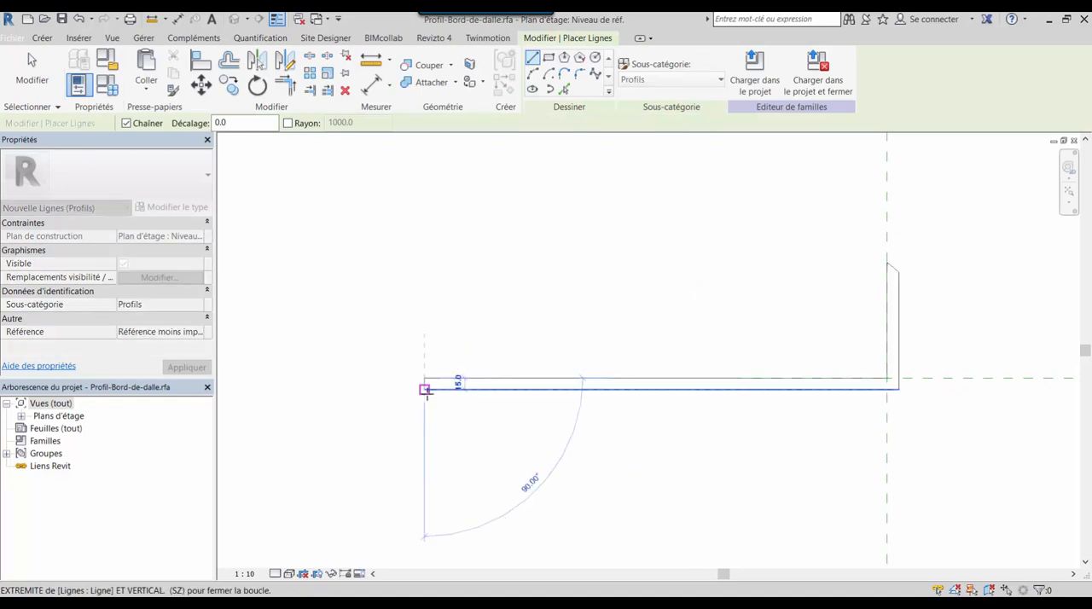
click(425, 390)
middle_drag(516, 421, 446, 429)
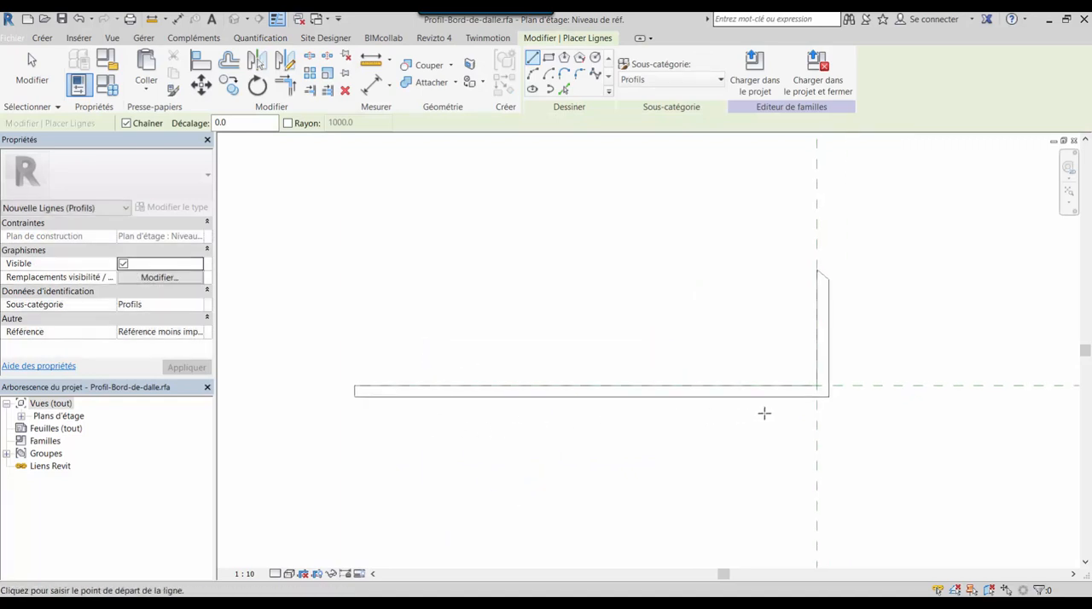
scroll(762, 413, up, 3)
scroll(761, 398, down, 2)
scroll(815, 404, up, 2)
scroll(815, 405, up, 1)
key(Escape)
scroll(730, 428, down, 5)
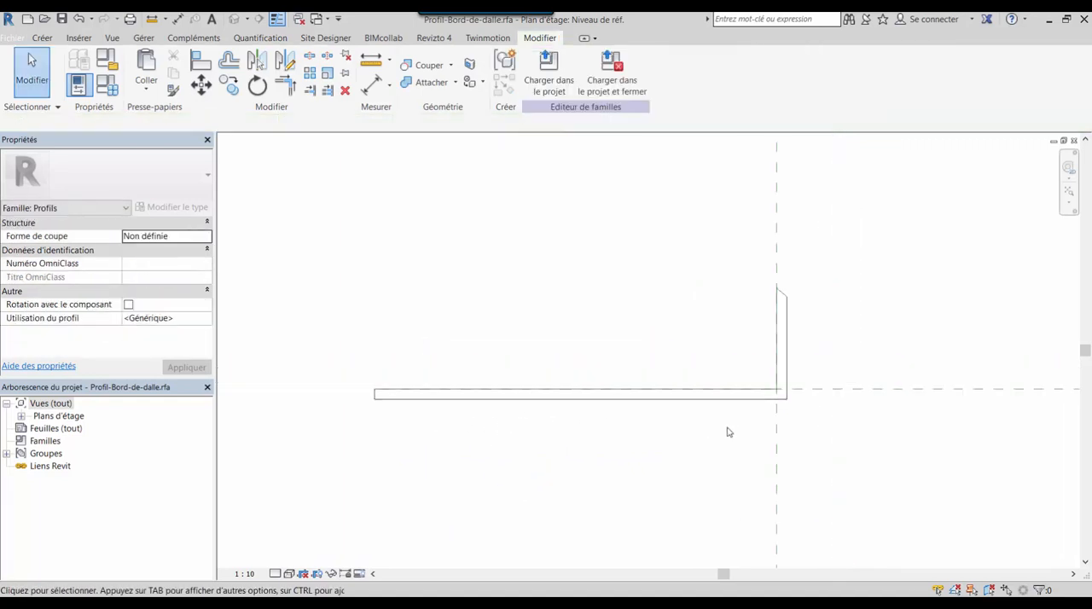
middle_drag(727, 432, 702, 410)
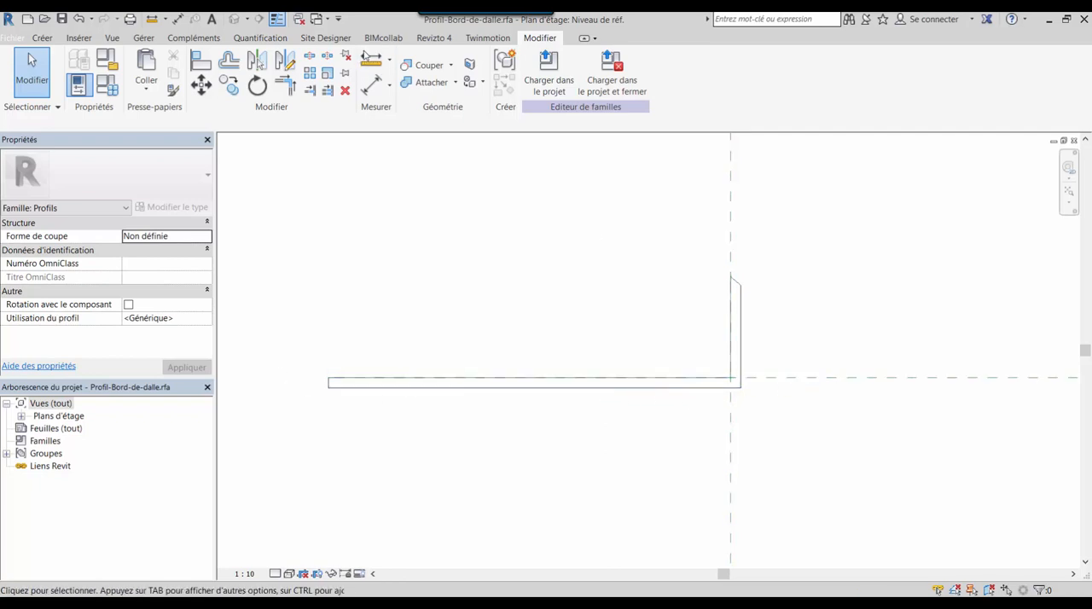
Measure the length of the profile's lower horizontal edge from its free end to the outer corner
click(372, 59)
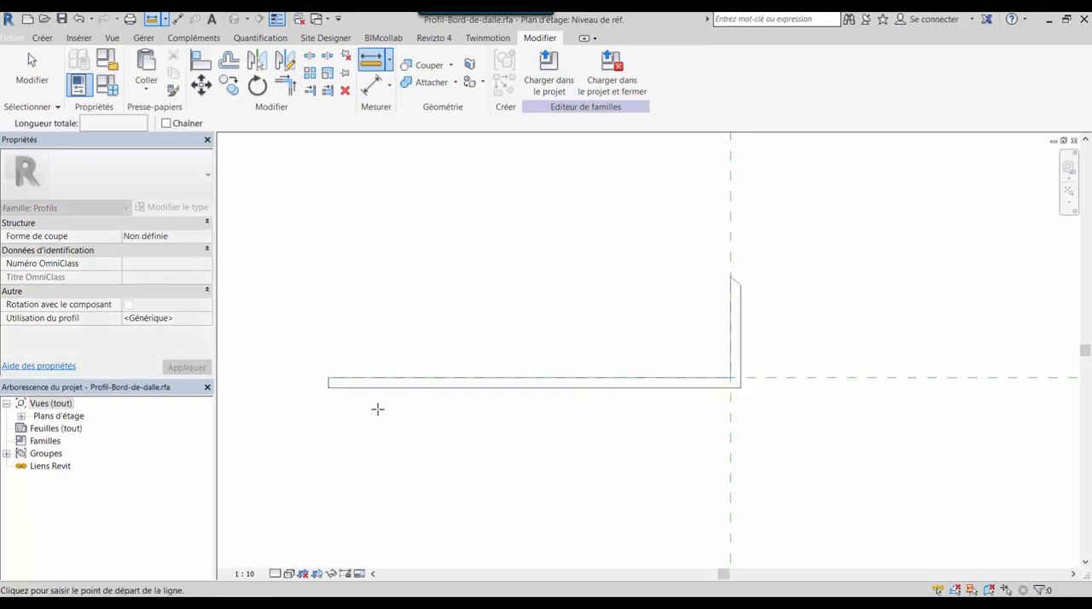
click(329, 387)
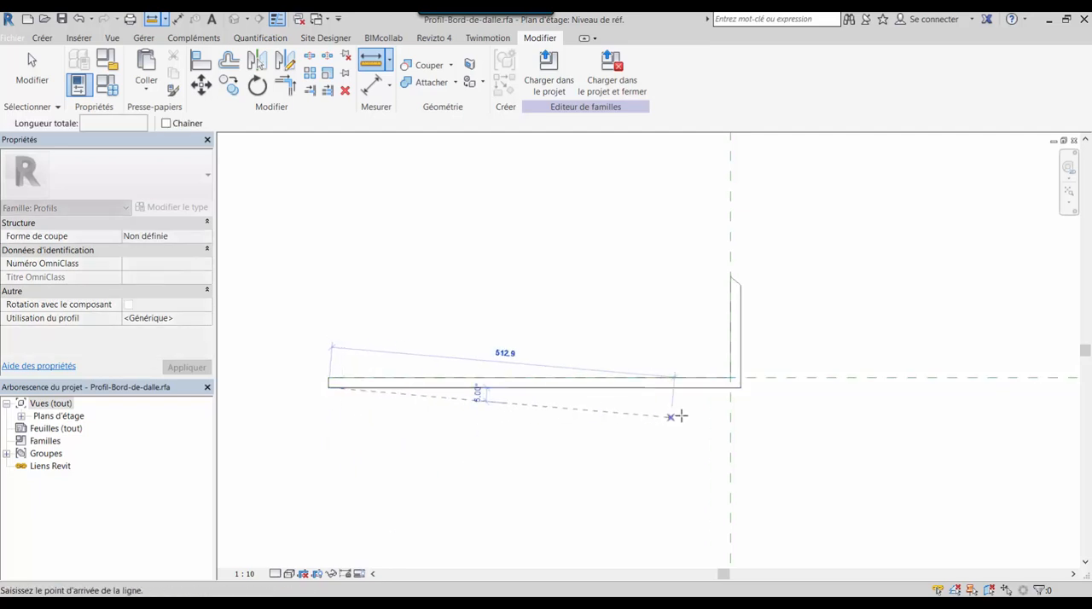
click(739, 387)
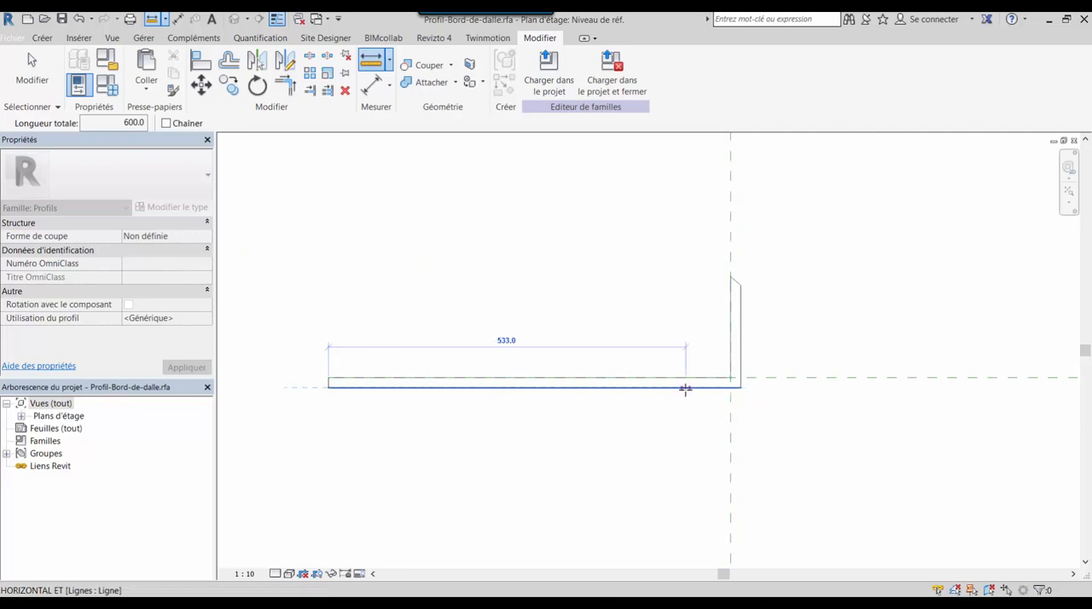
key(Escape)
key(Escape)
scroll(327, 419, up, 3)
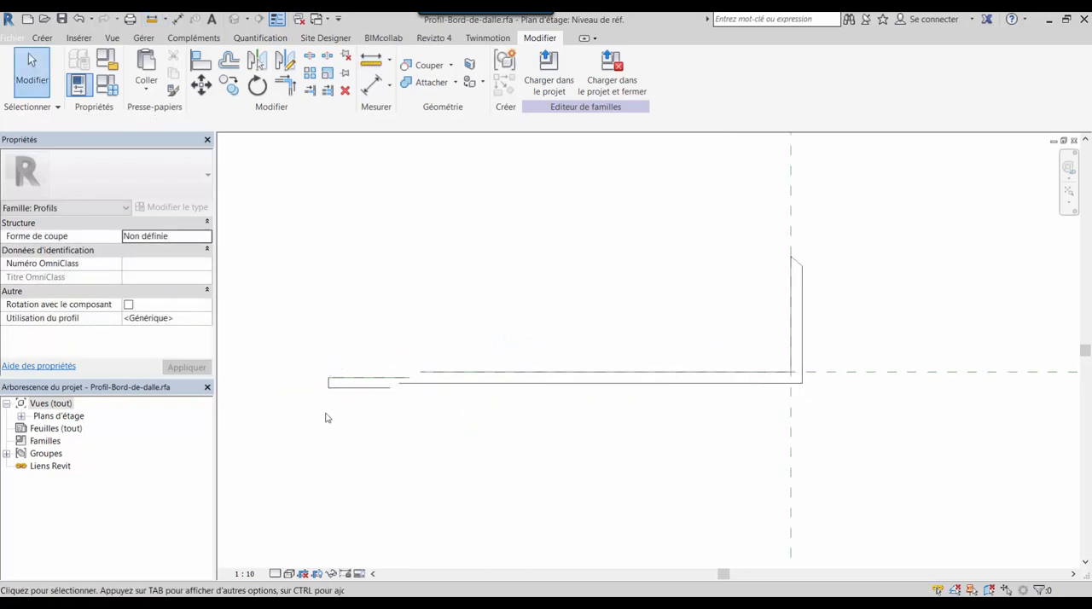
Select the short vertical line that closes the profile's free end
scroll(633, 416, down, 2)
middle_drag(753, 427, 535, 376)
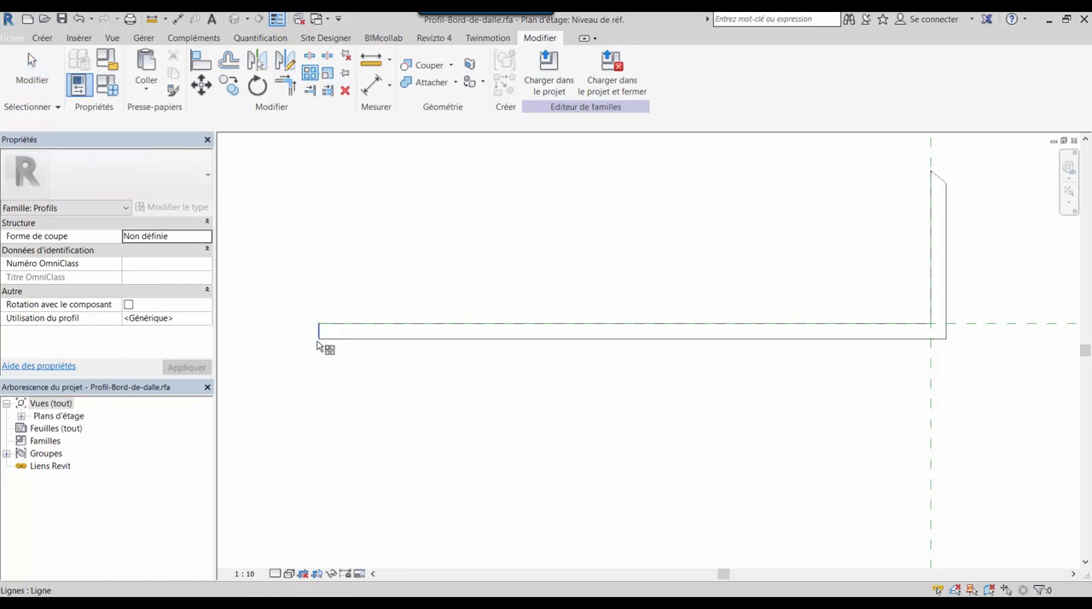
click(320, 325)
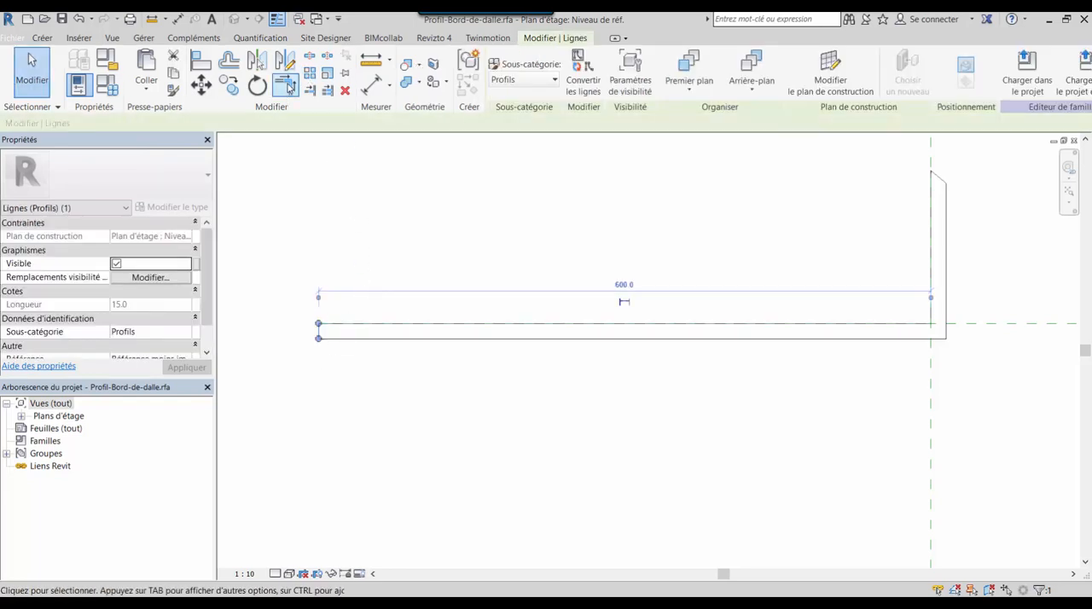
key(m)
key(v)
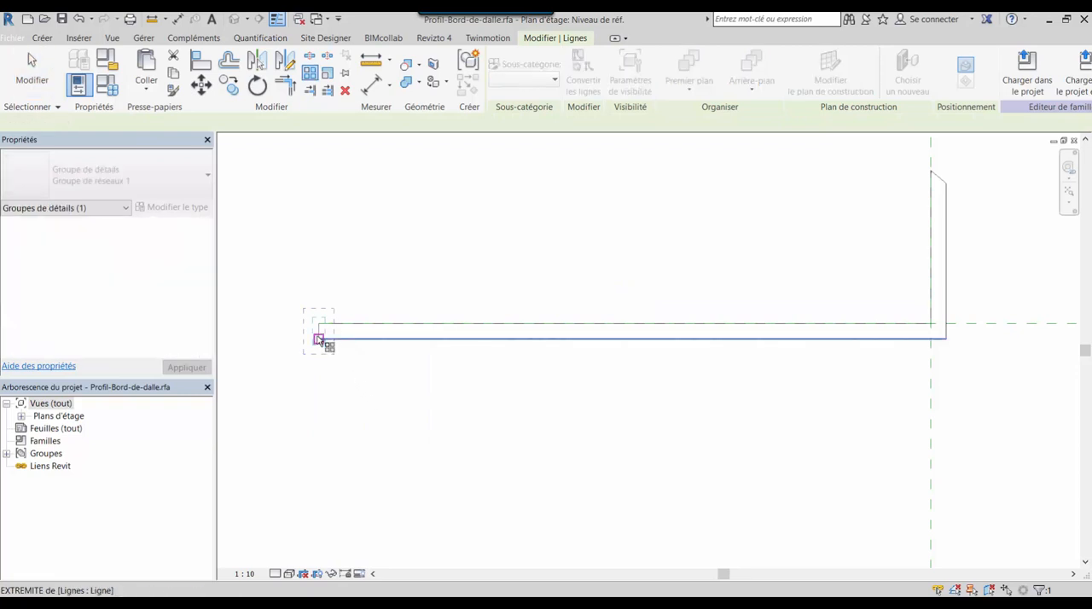
click(318, 339)
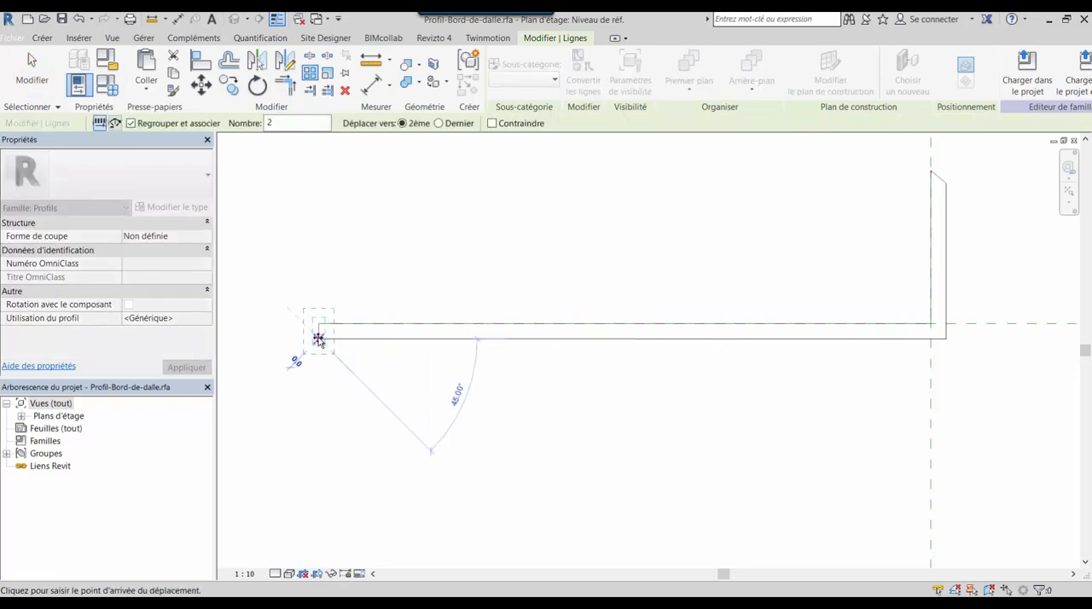
click(318, 311)
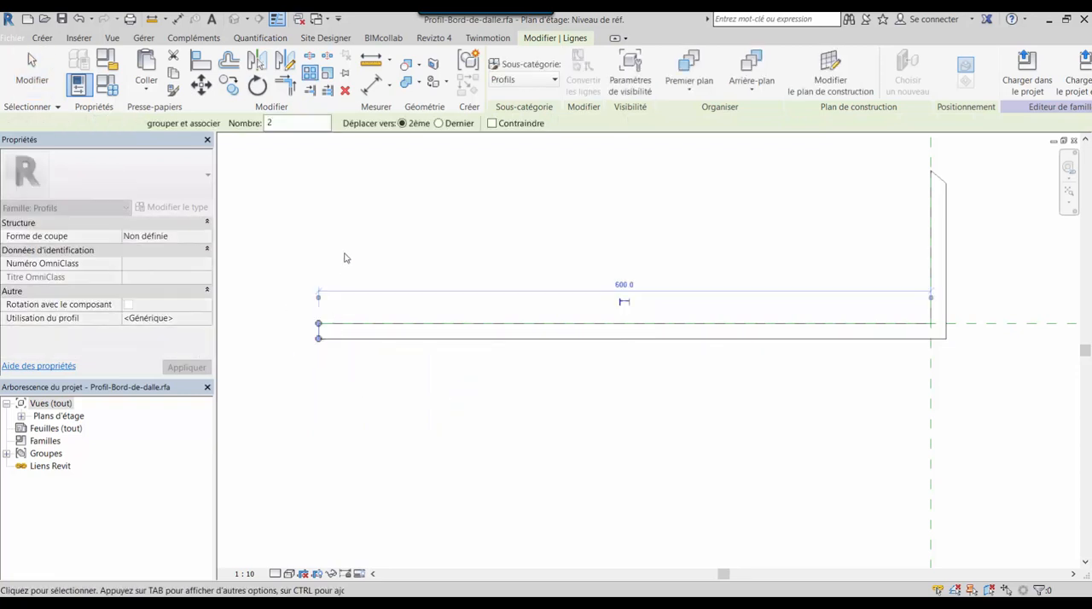
Array the selected end line as 6 grouped and associated members, placing the last one 600 mm away at the vertical reference plane
click(311, 74)
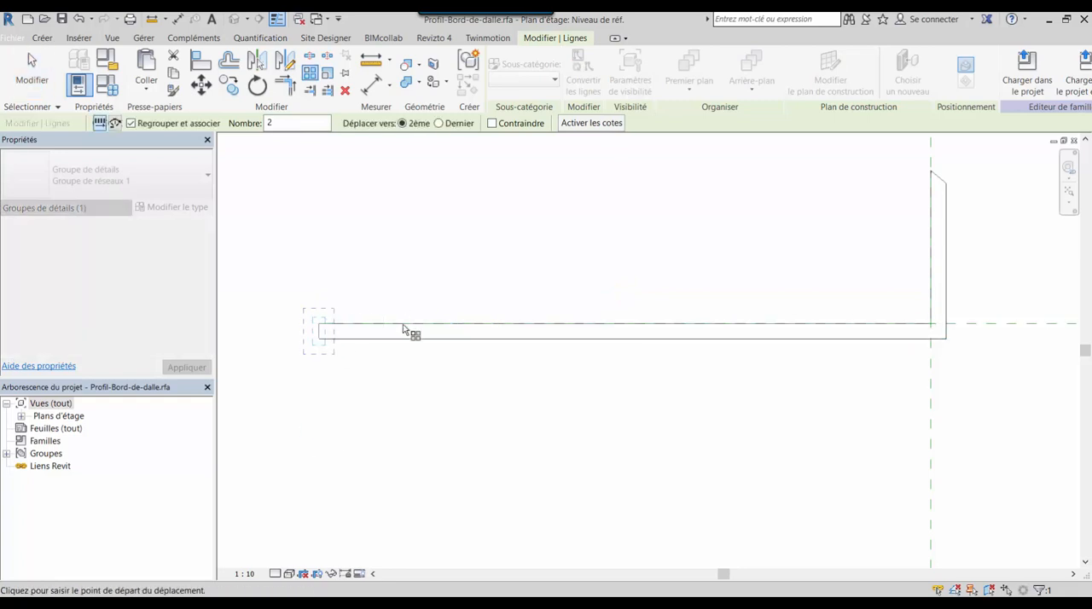
double_click(269, 122)
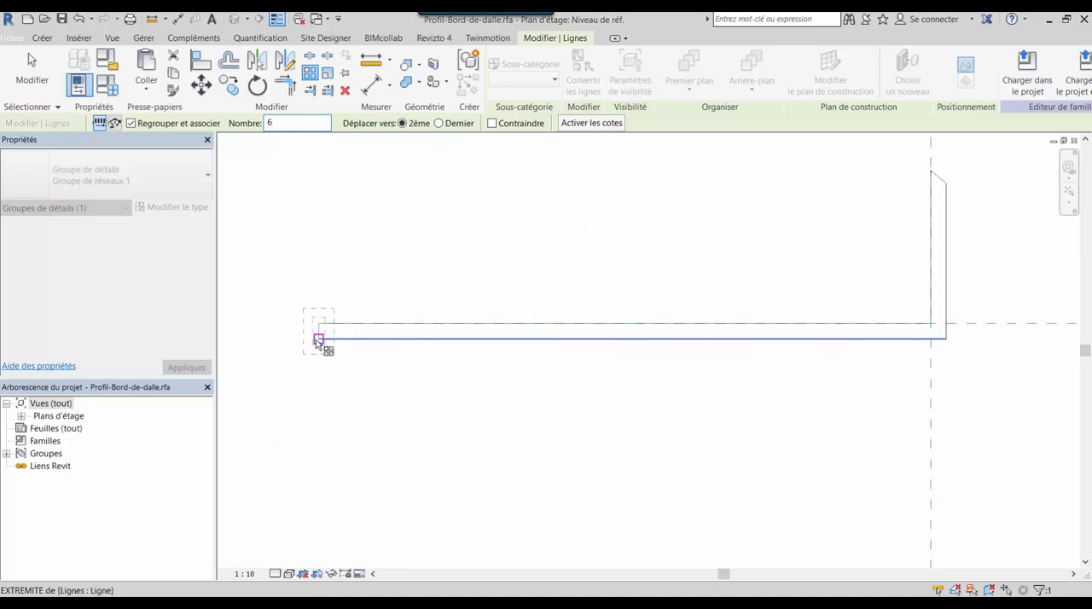
click(438, 122)
click(319, 324)
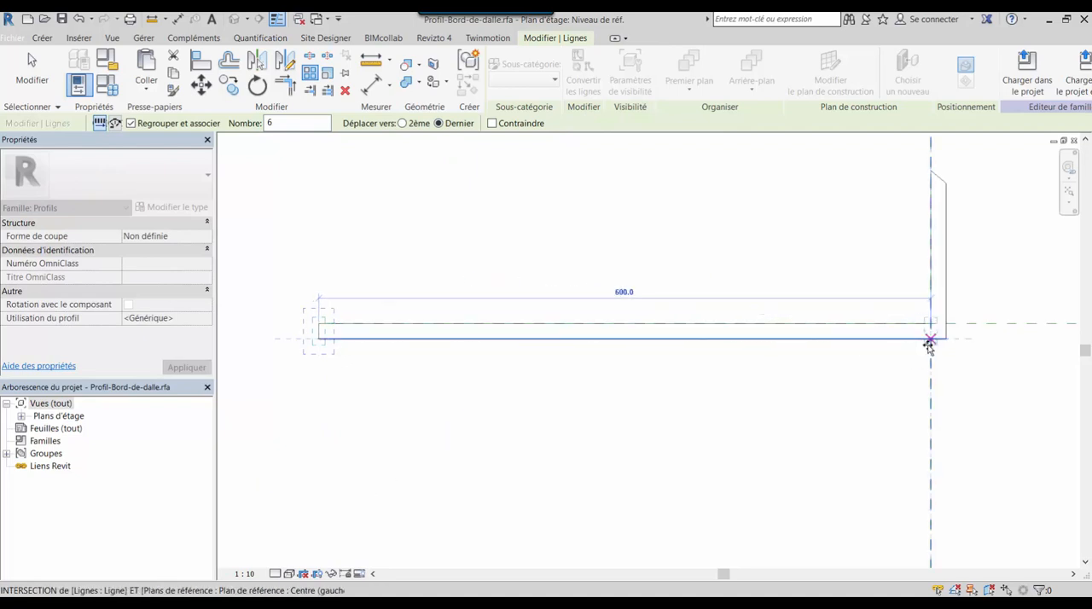
click(930, 341)
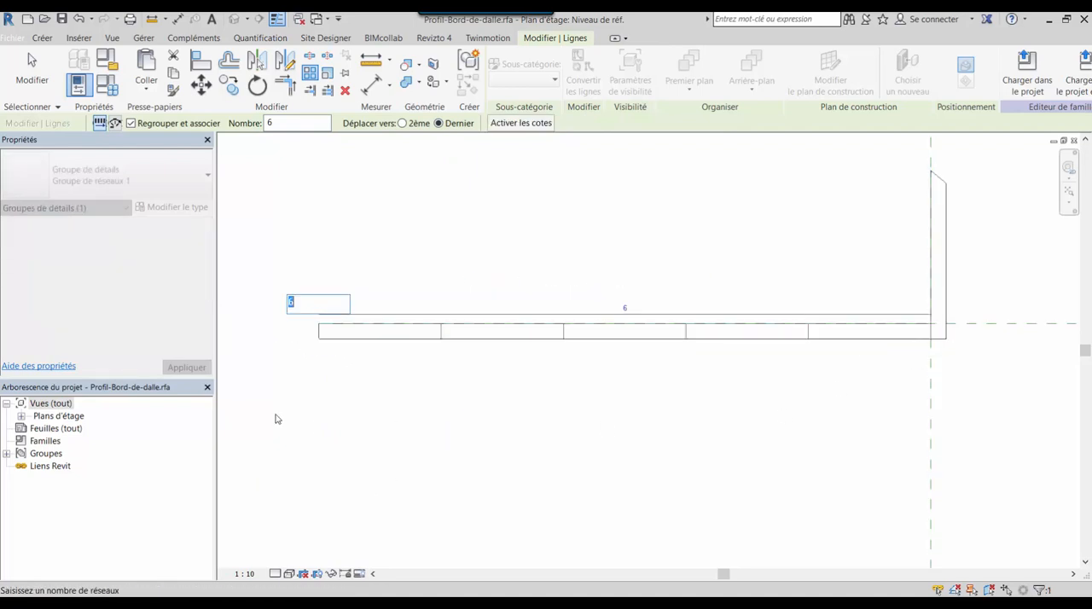
key(Return)
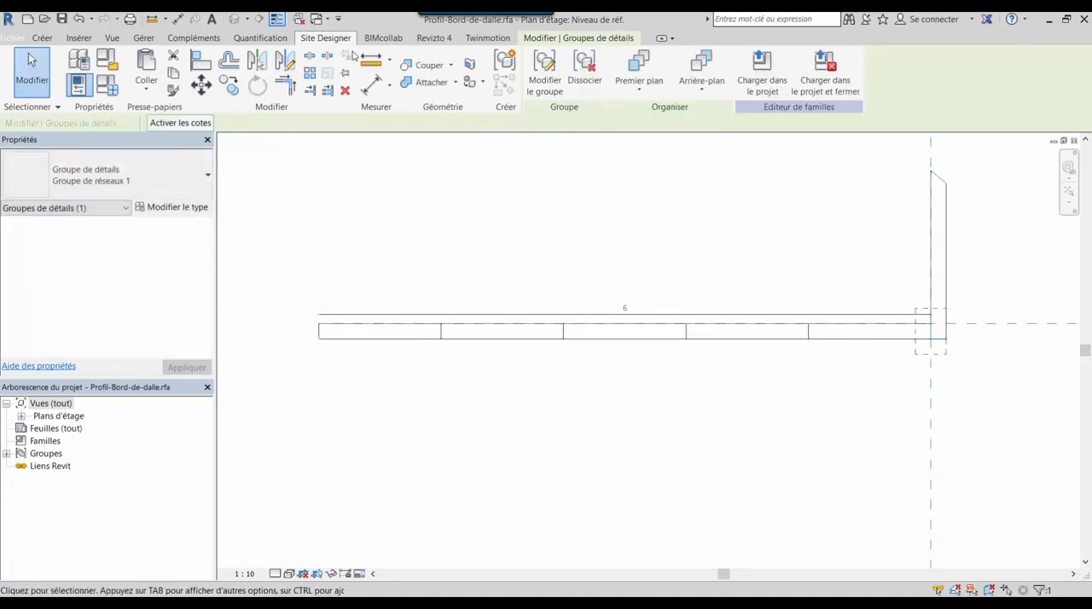
Measure the distances from the profile's free end to each of the arrayed vertical lines along the lower edge
click(371, 58)
click(319, 338)
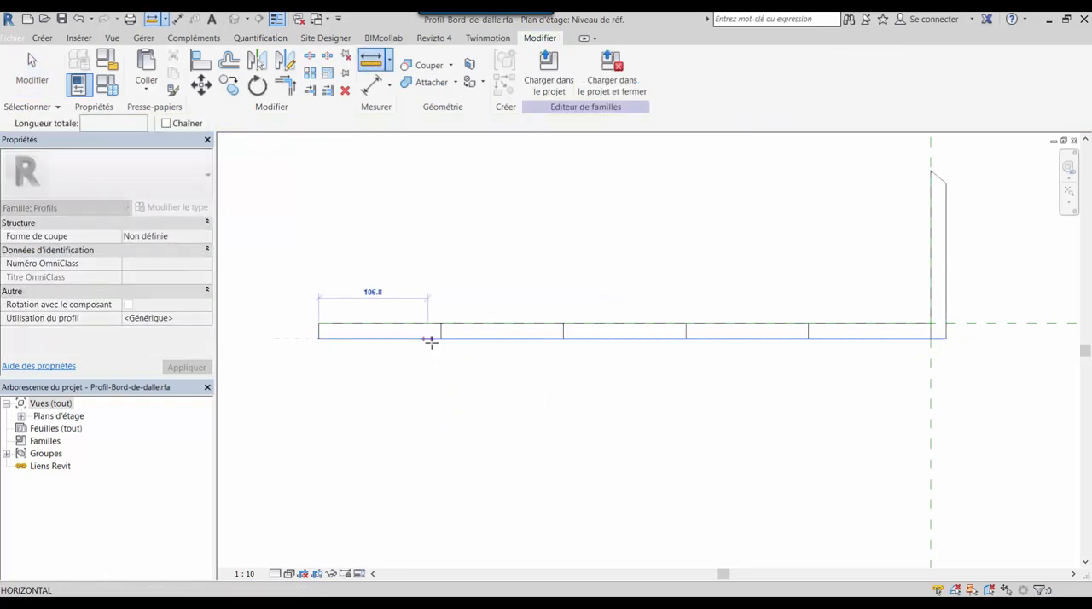
click(442, 338)
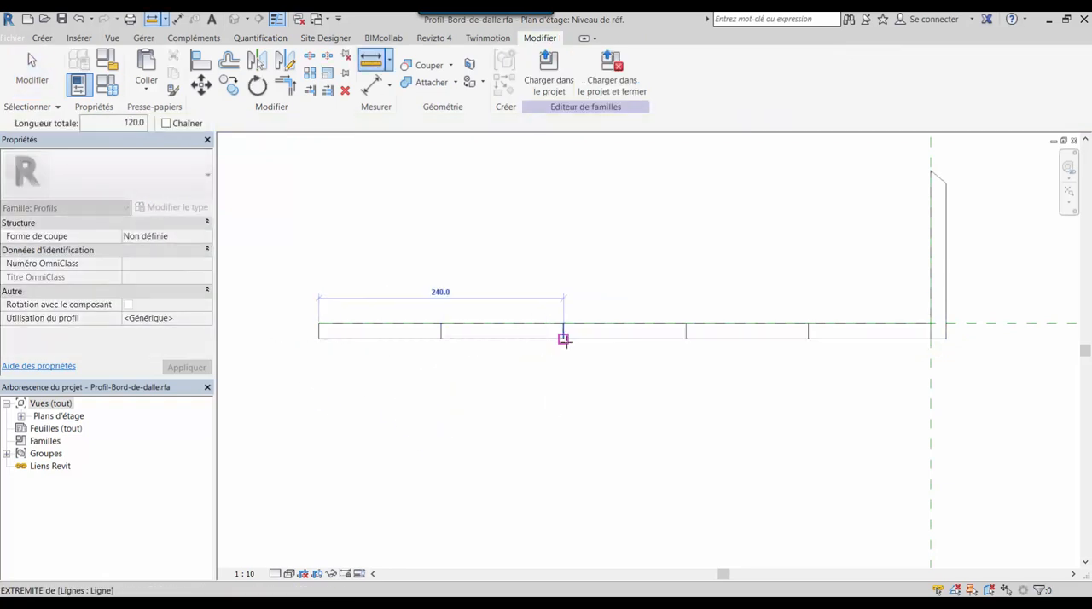
click(563, 338)
click(687, 338)
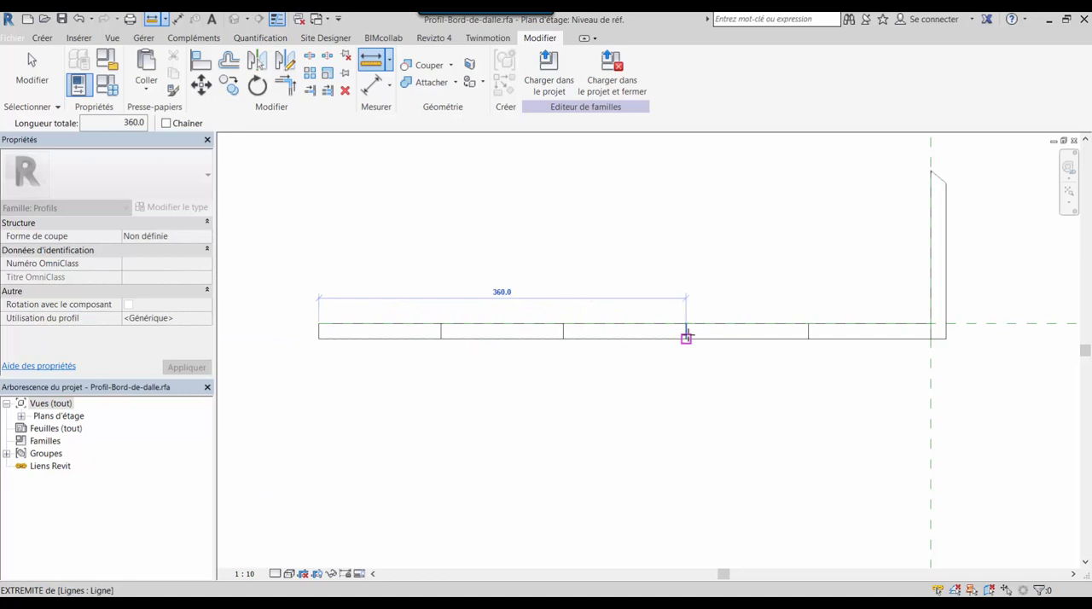
click(808, 338)
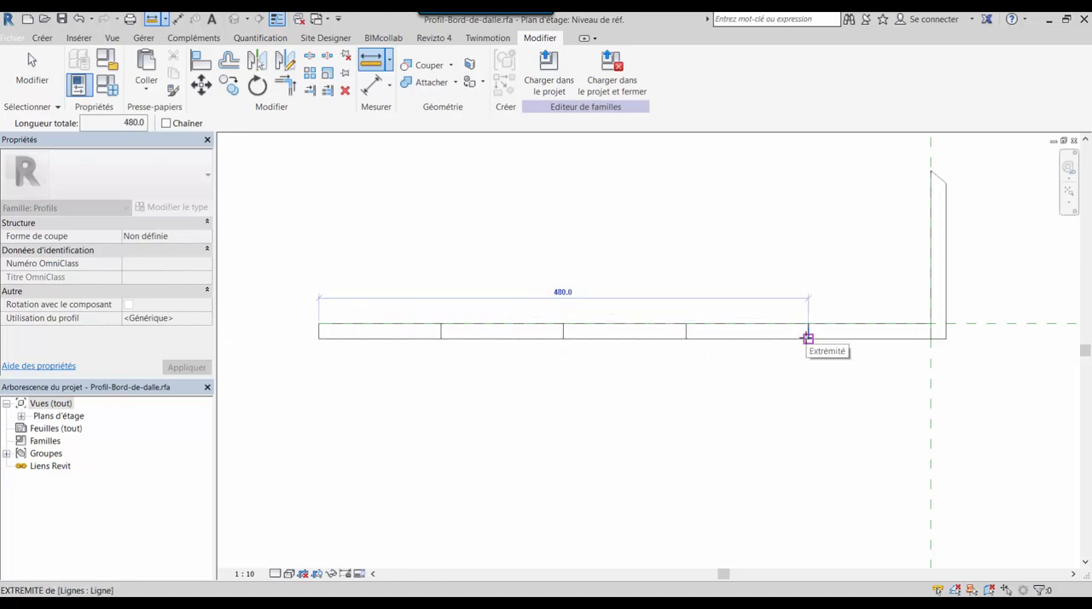
click(930, 338)
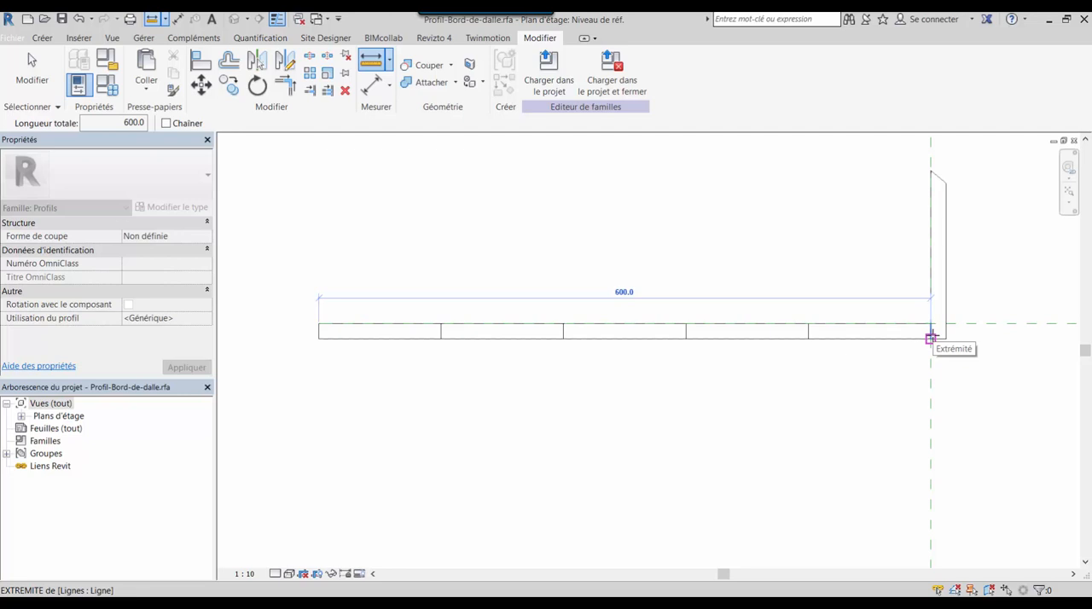
key(Escape)
key(Escape)
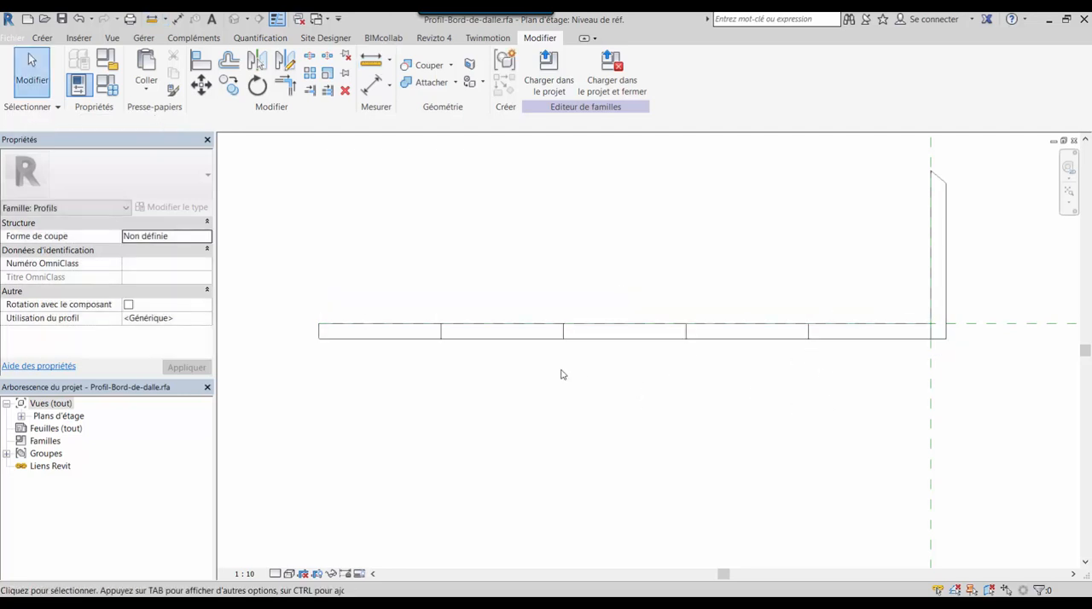
Move the four intermediate arrayed lines 5 mm toward the profile's free end with the detach option on, accepting the deletion warning
scroll(419, 316, up, 3)
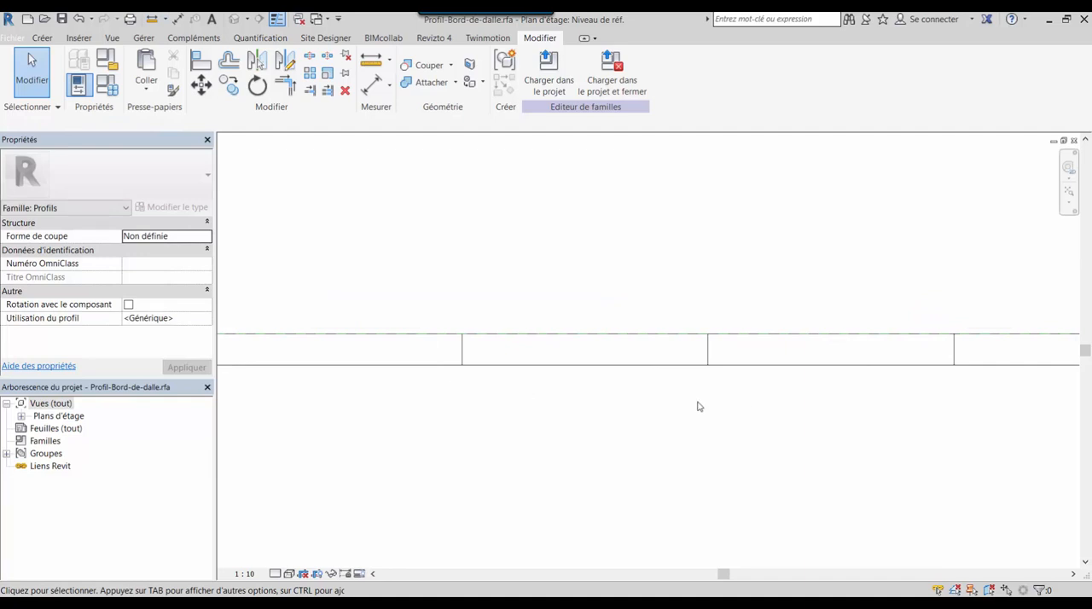
scroll(698, 406, down, 4)
drag(350, 303, 806, 411)
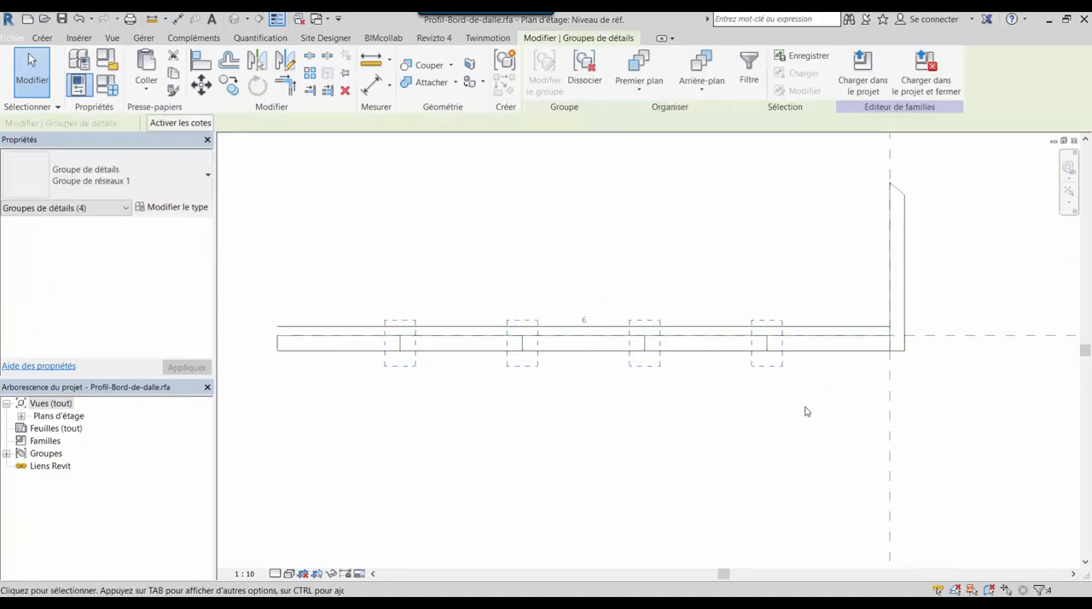
click(201, 83)
click(226, 125)
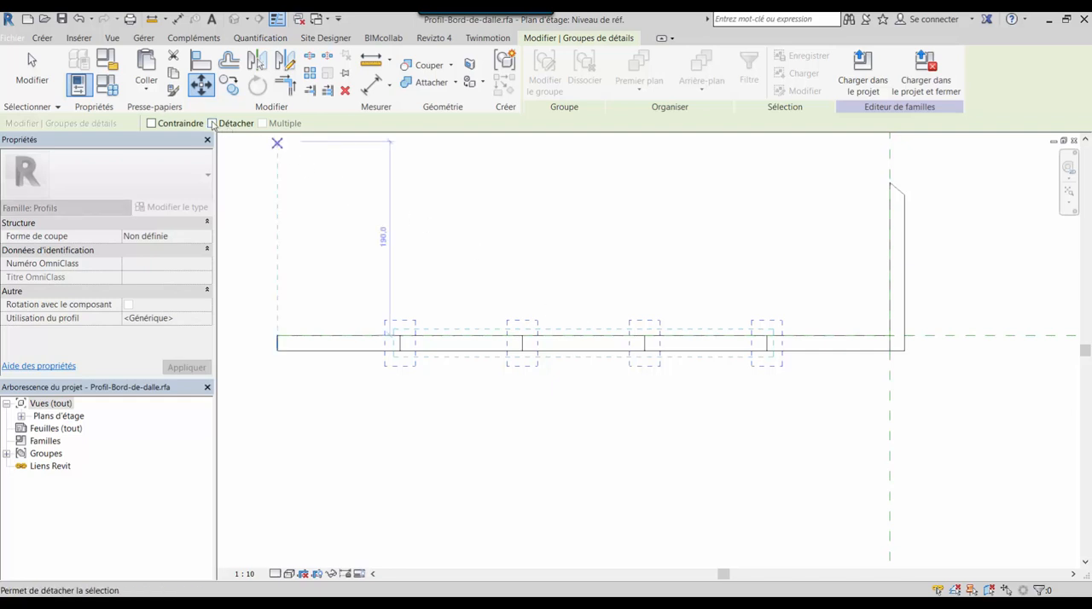
scroll(420, 370, up, 3)
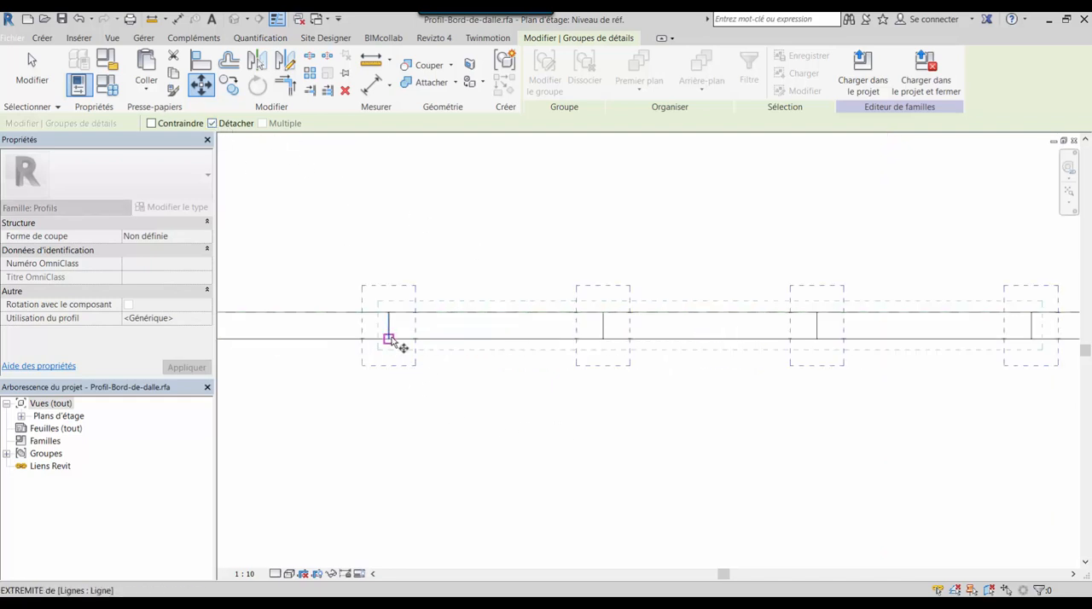
click(389, 339)
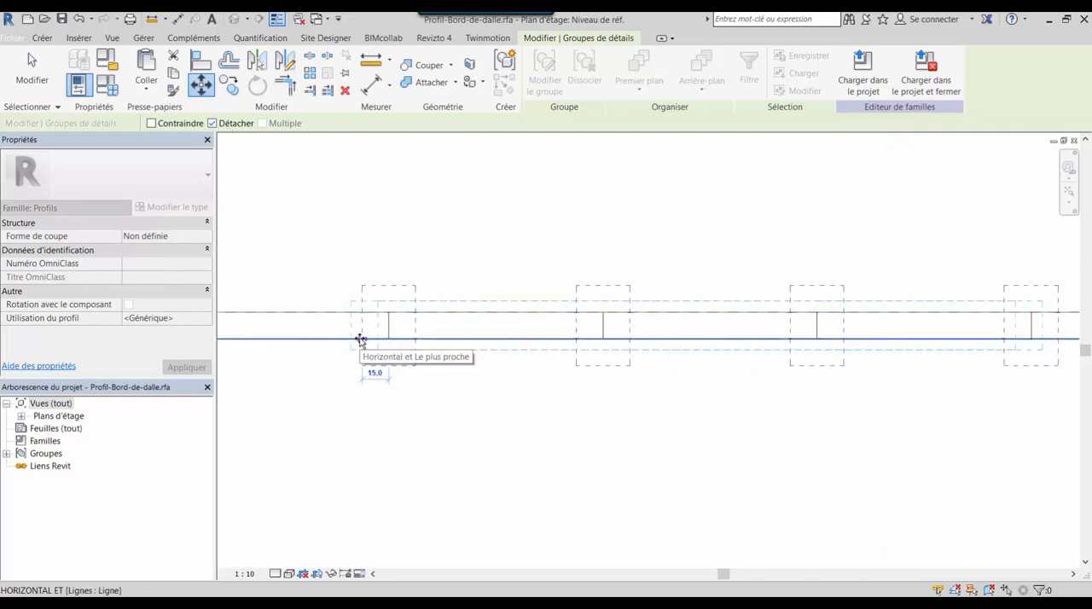
text(5)
key(Return)
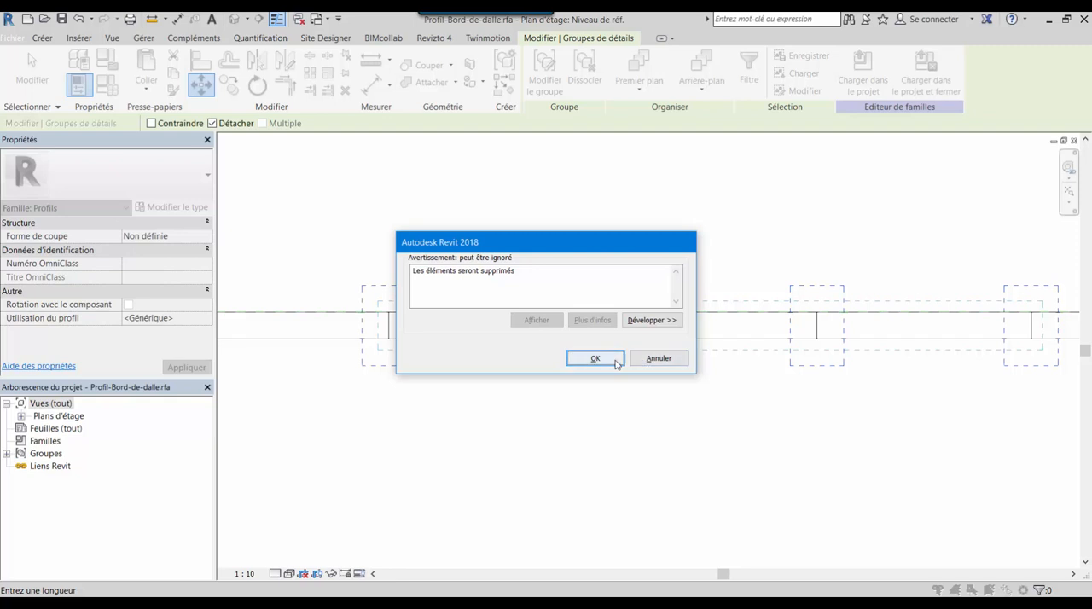
click(615, 359)
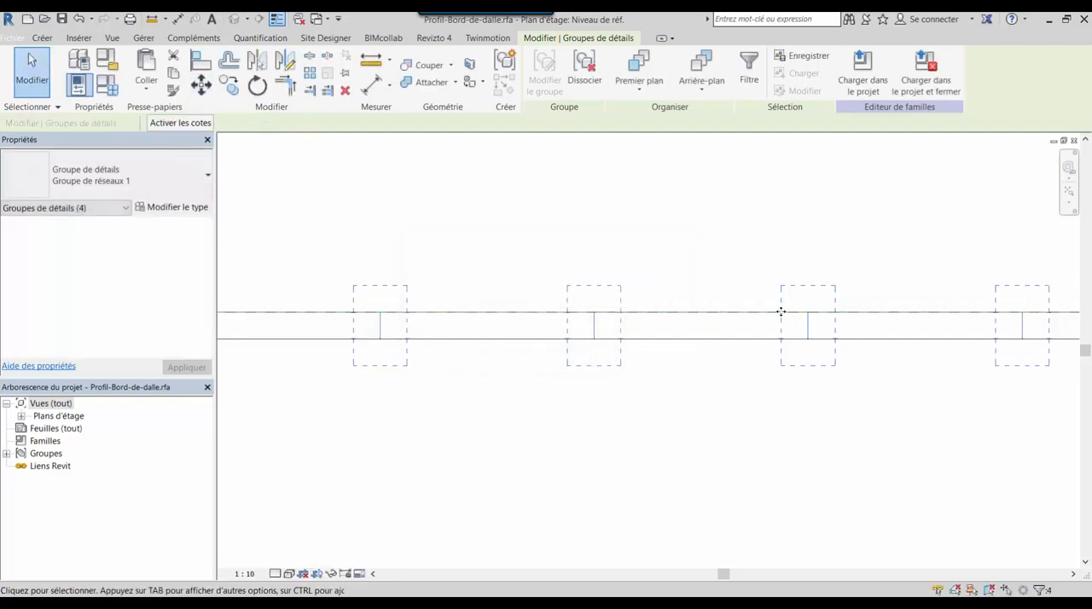
scroll(443, 414, down, 3)
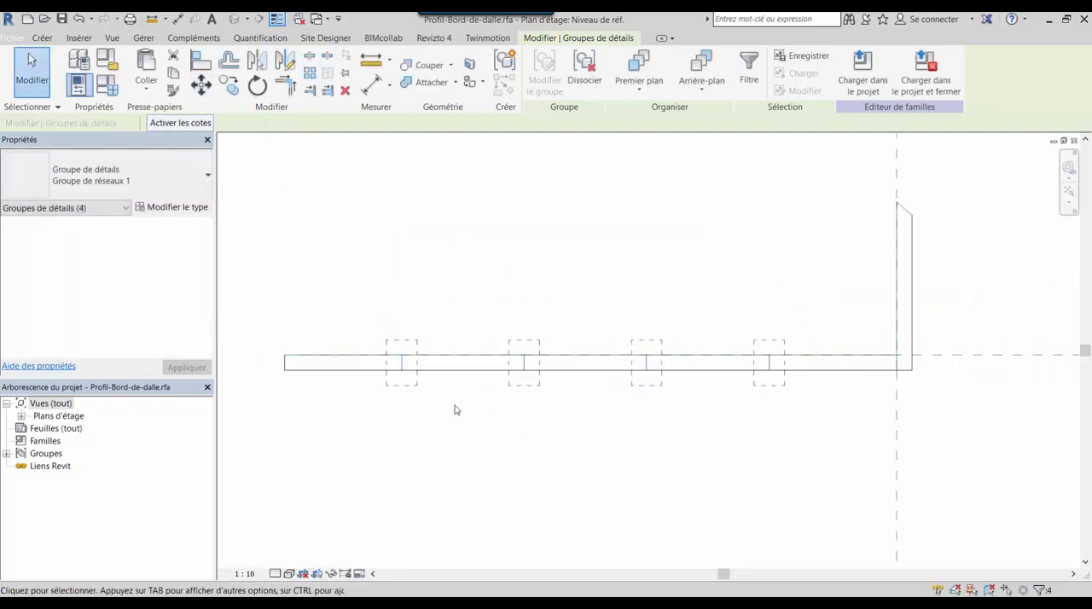
key(Escape)
Try copying the four intermediate line groups a few millimetres toward the vertical leg, and undo the copy
click(402, 370)
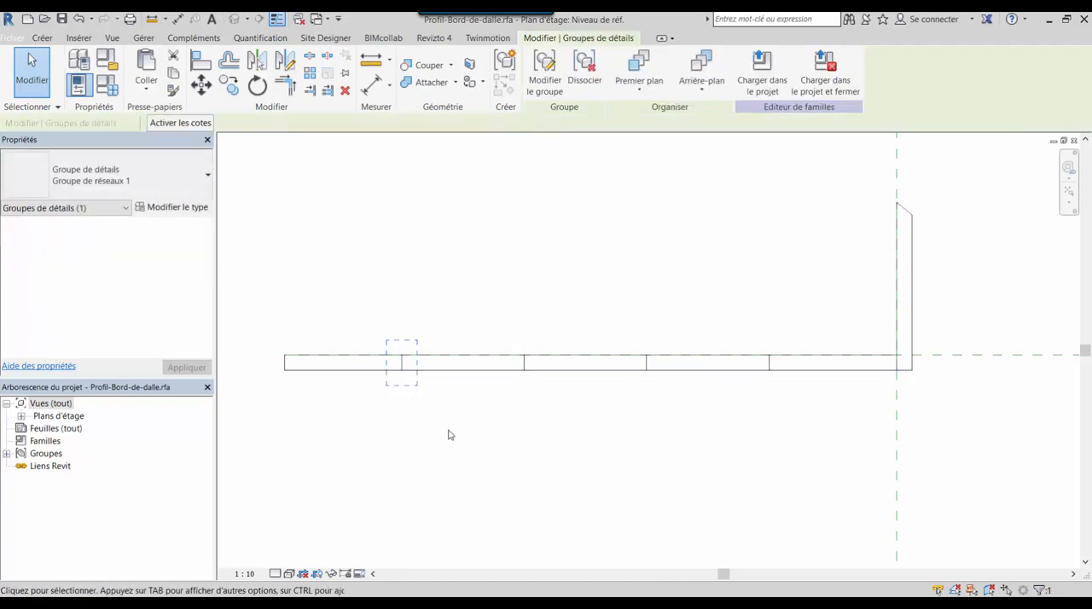
click(444, 429)
drag(352, 293, 826, 430)
click(229, 85)
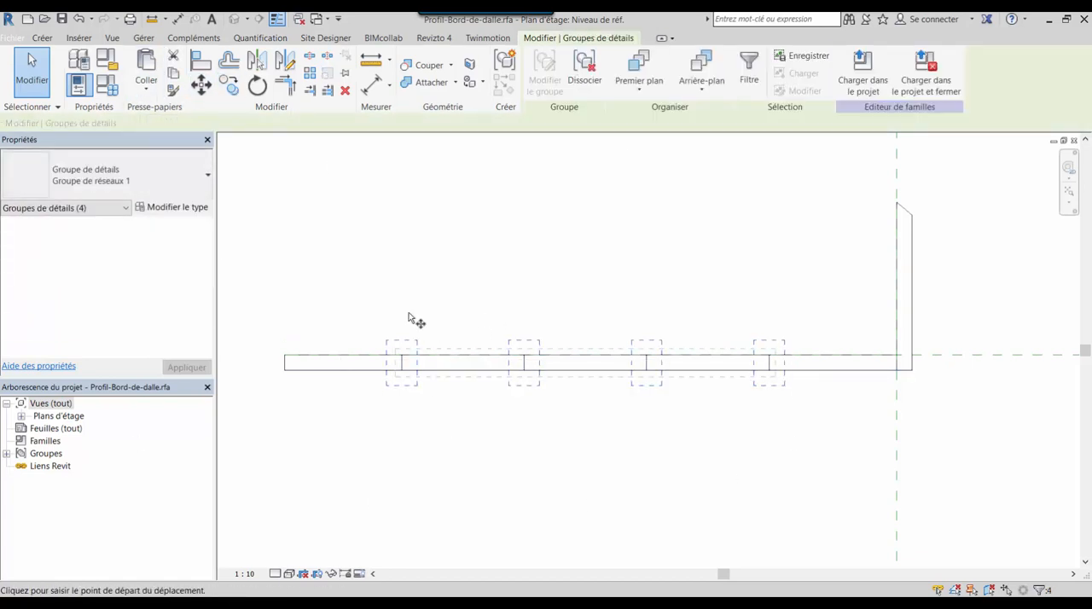
click(378, 298)
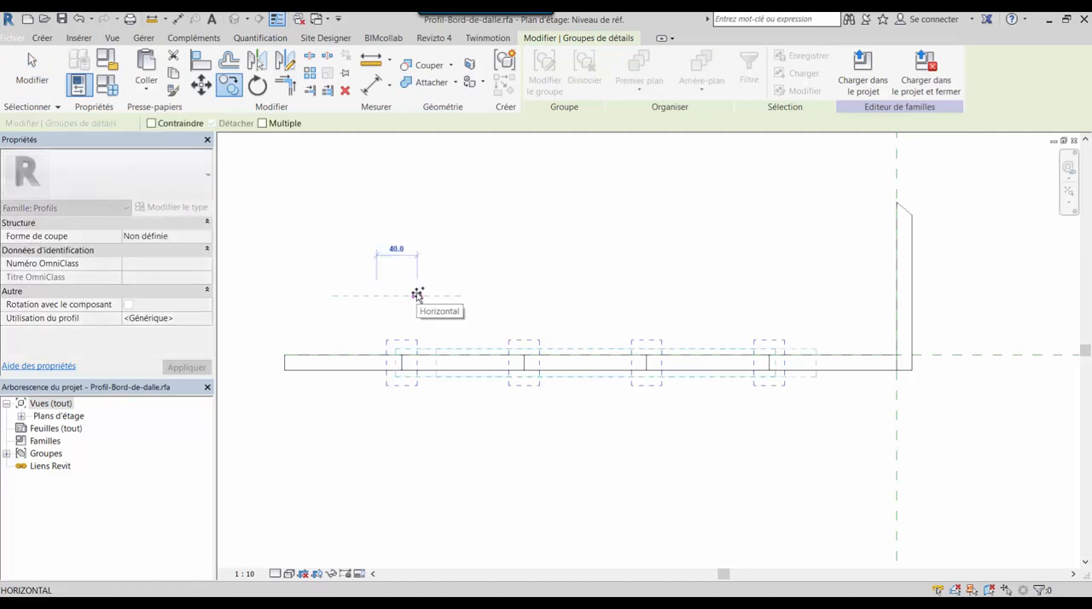
text(4)
key(Return)
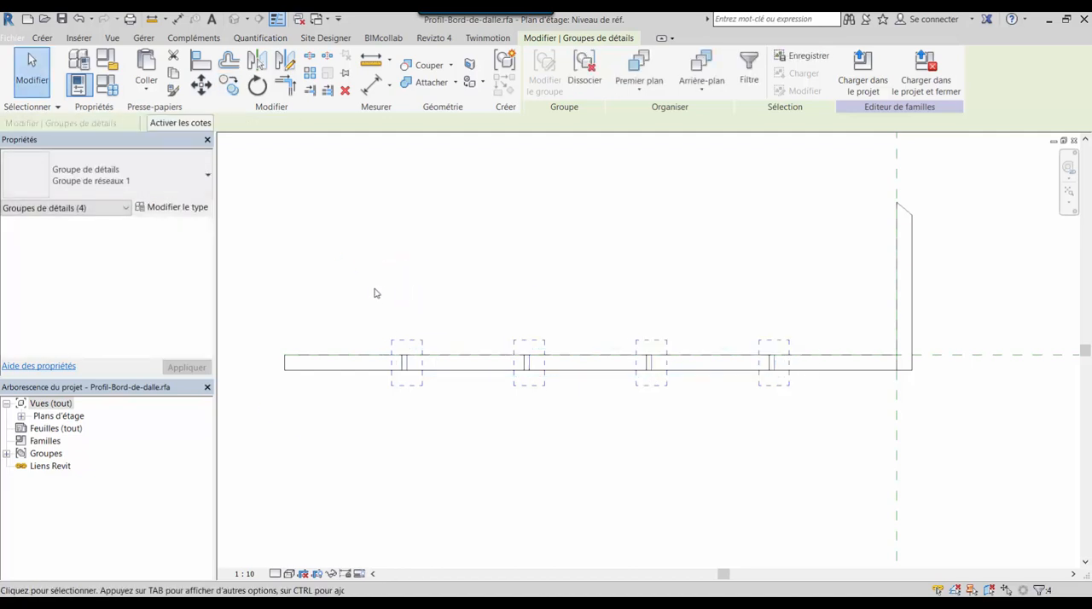
click(78, 17)
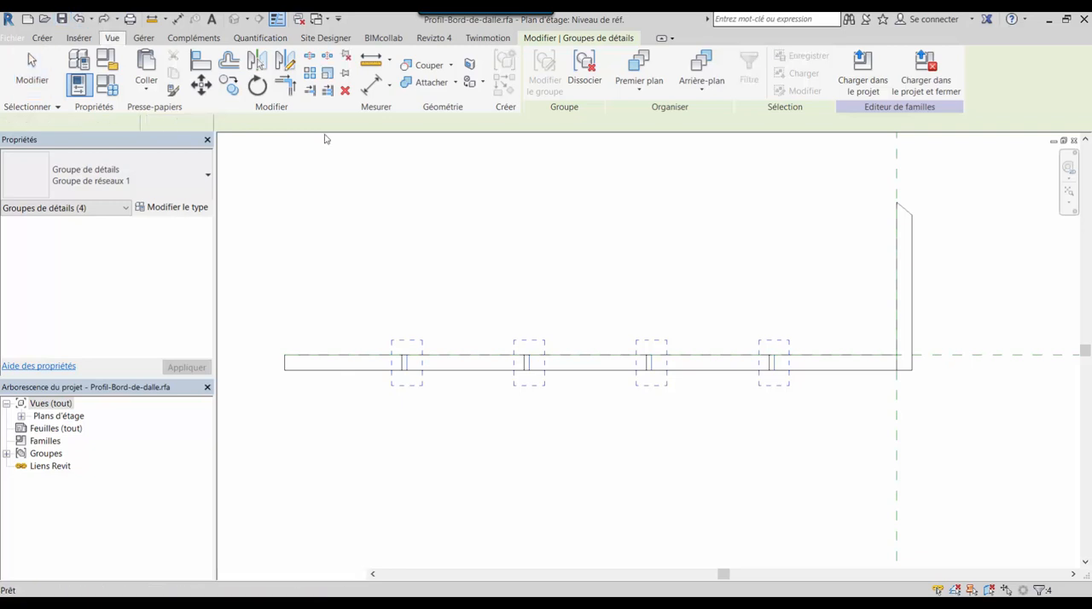
Copy the four intermediate line groups 10 mm horizontally toward the profile's vertical leg
drag(345, 297, 879, 429)
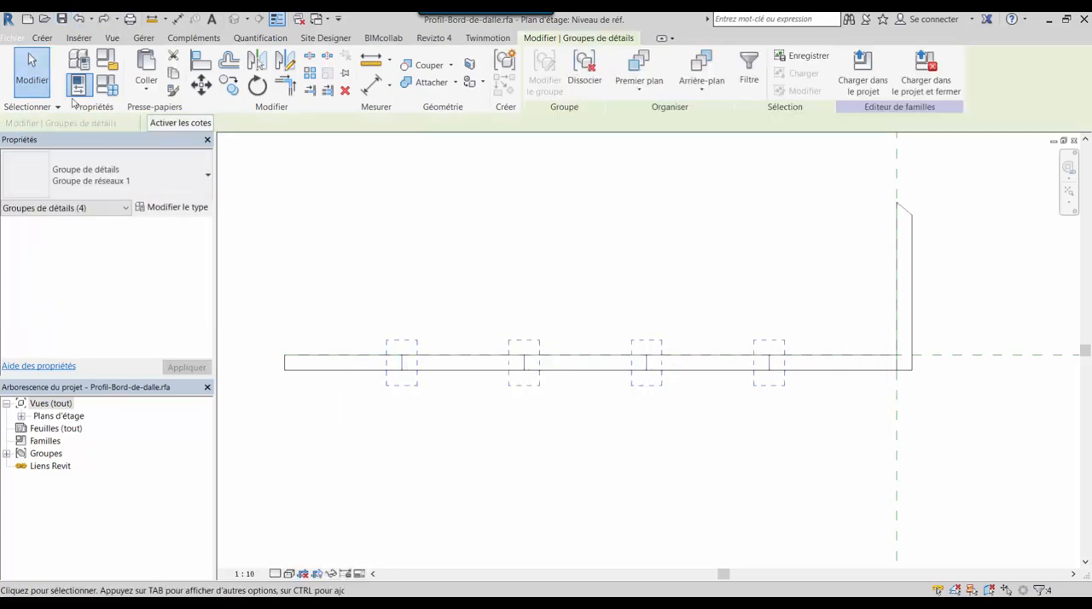
click(229, 85)
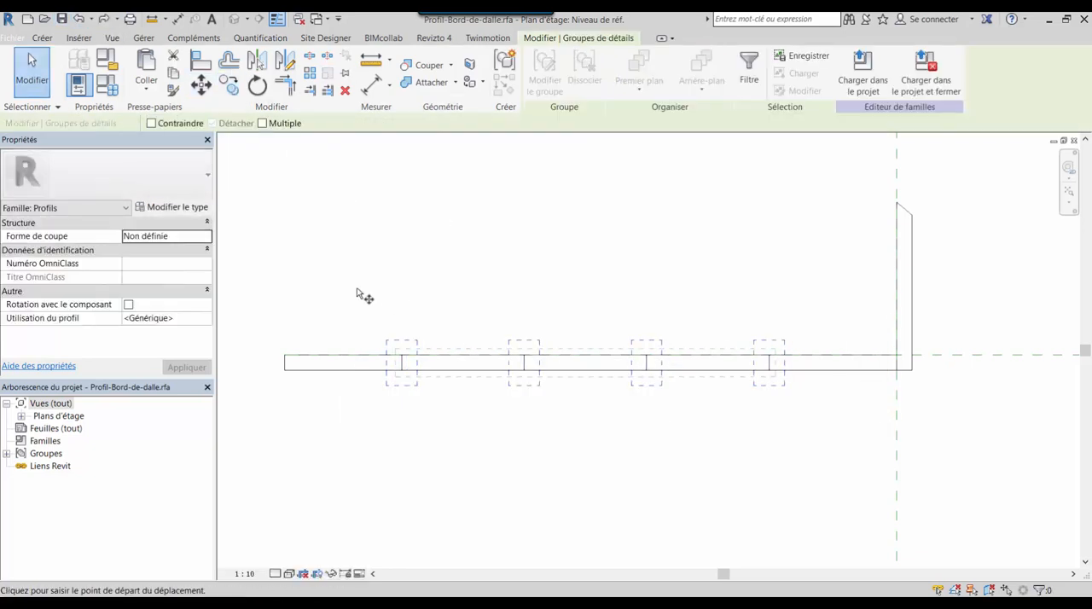
click(357, 288)
text(10)
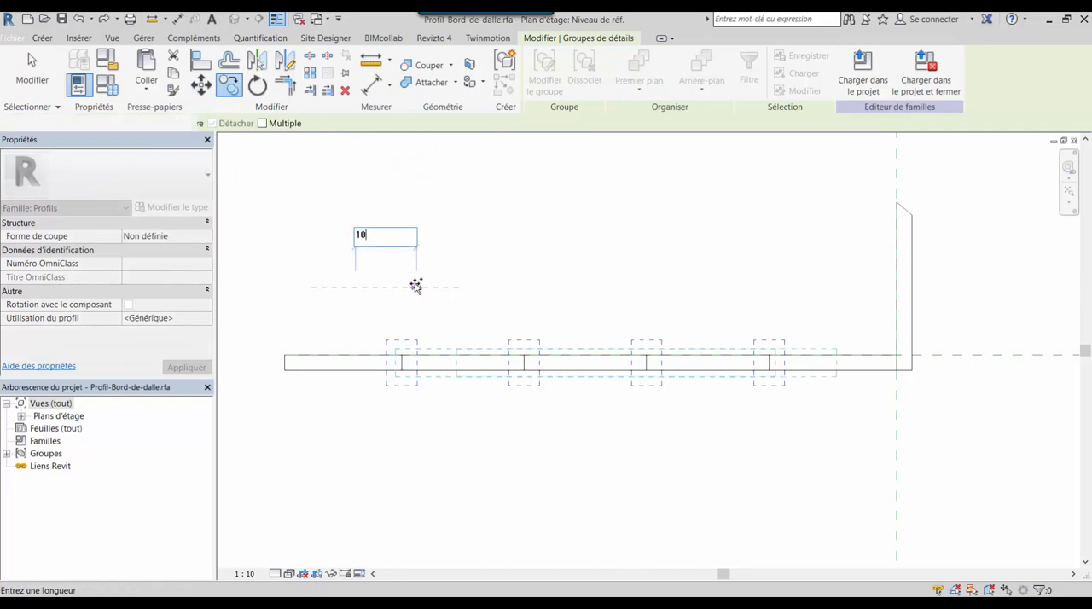
key(Return)
click(392, 489)
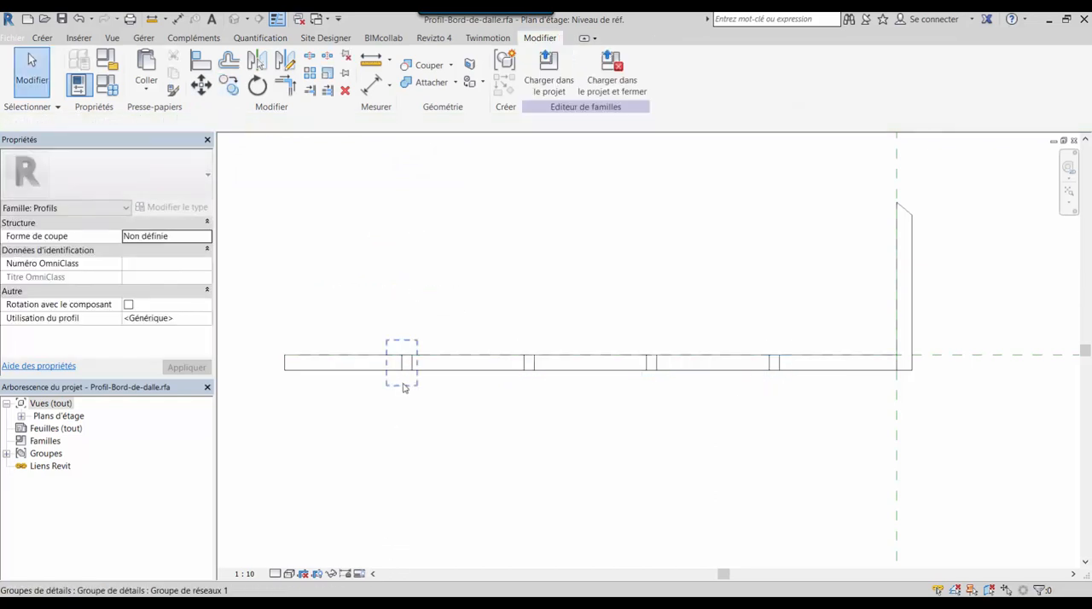
Copy the horizontal lower edge line of the profile 5 mm upward
scroll(419, 383, up, 3)
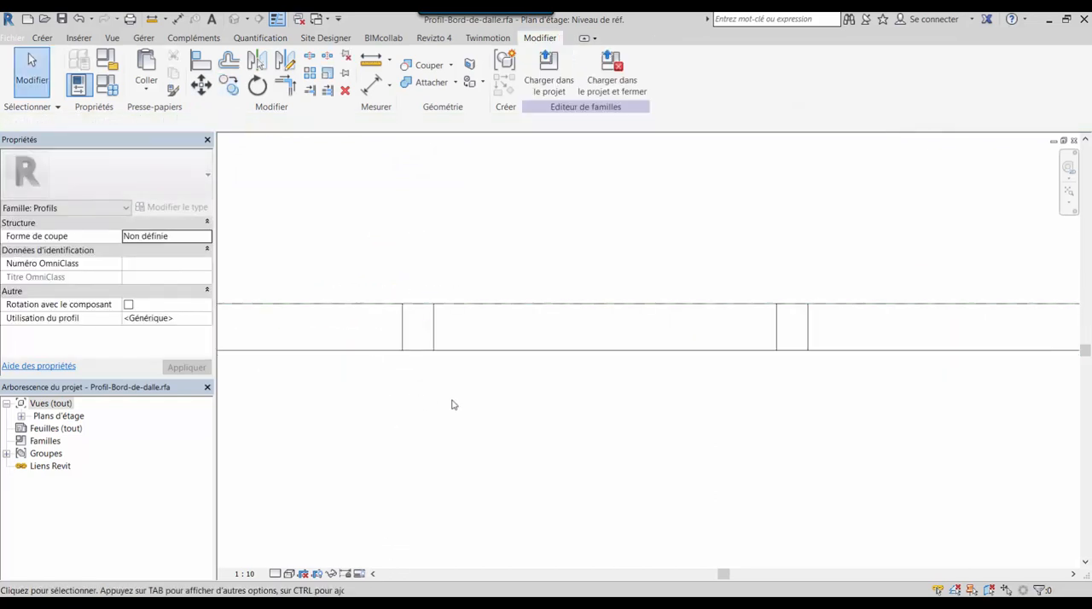
scroll(427, 402, down, 2)
click(397, 381)
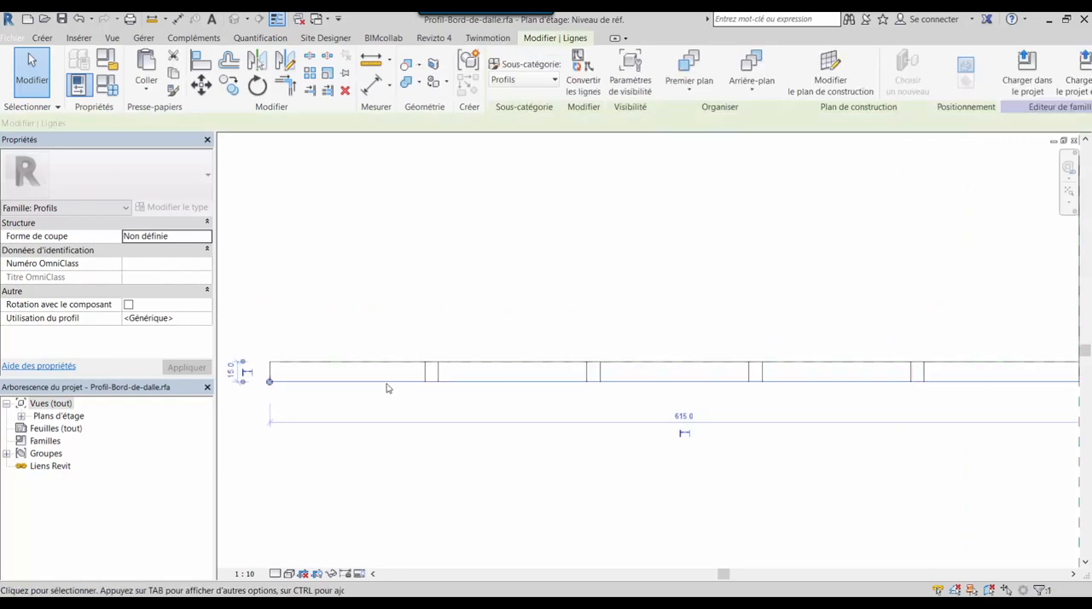
click(242, 88)
click(412, 317)
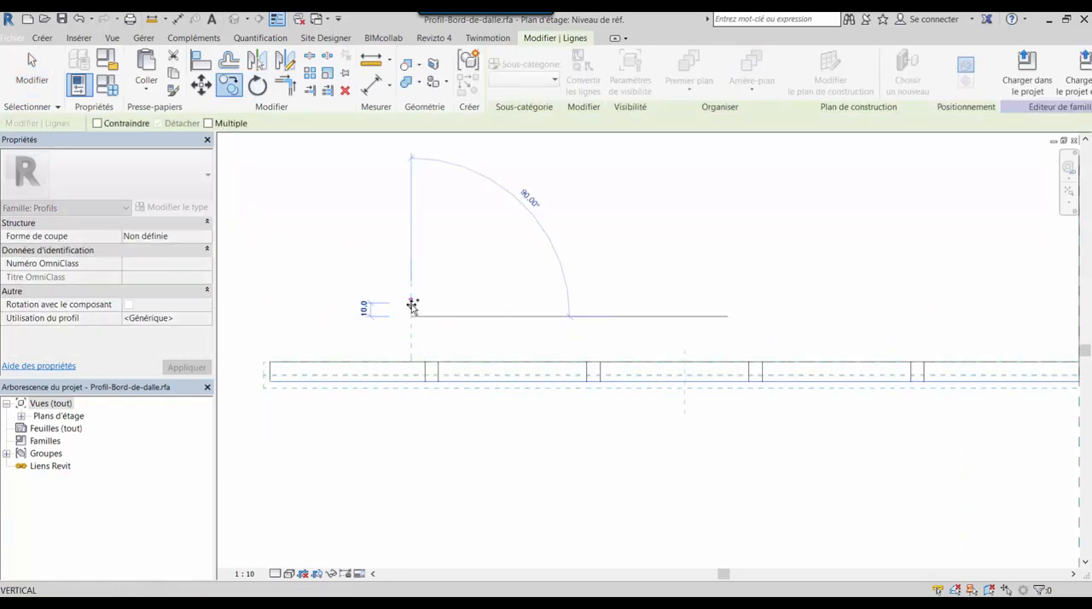
text(5)
key(Return)
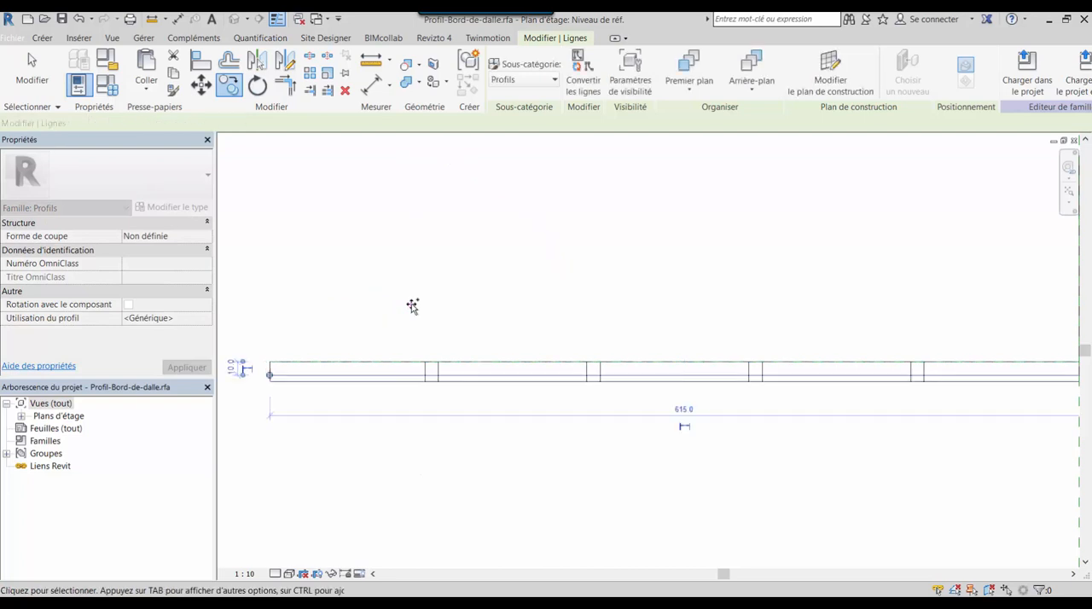
scroll(384, 398, up, 4)
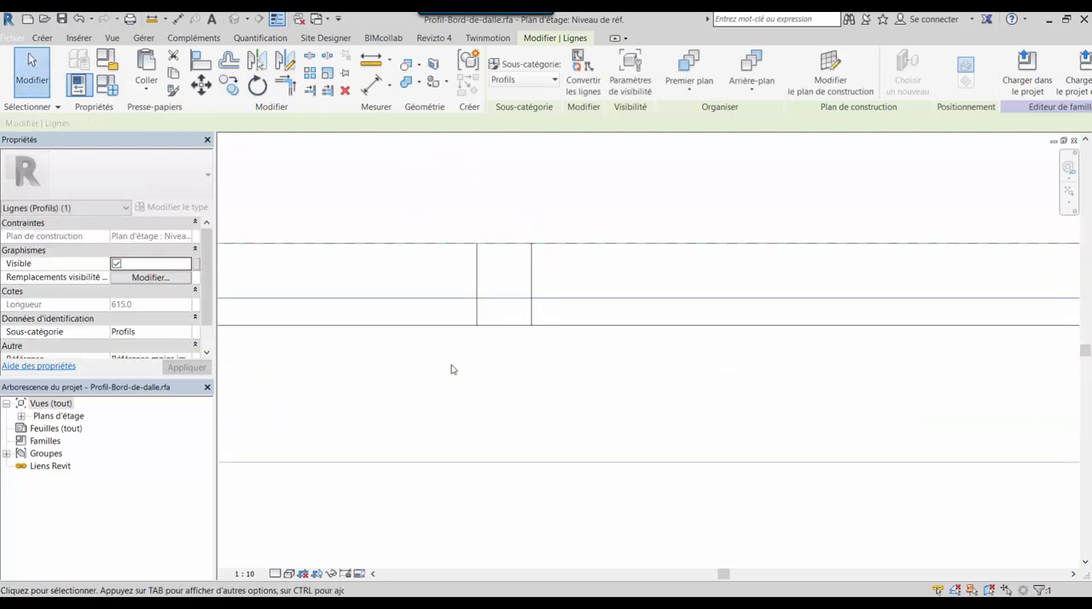
scroll(531, 361, down, 3)
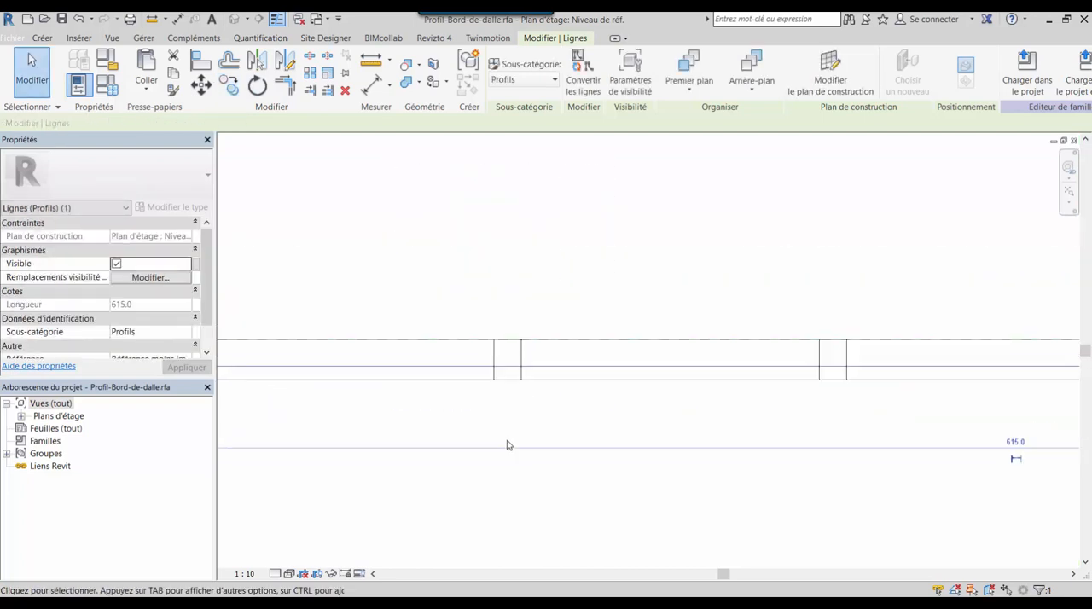
key(Escape)
scroll(555, 453, down, 3)
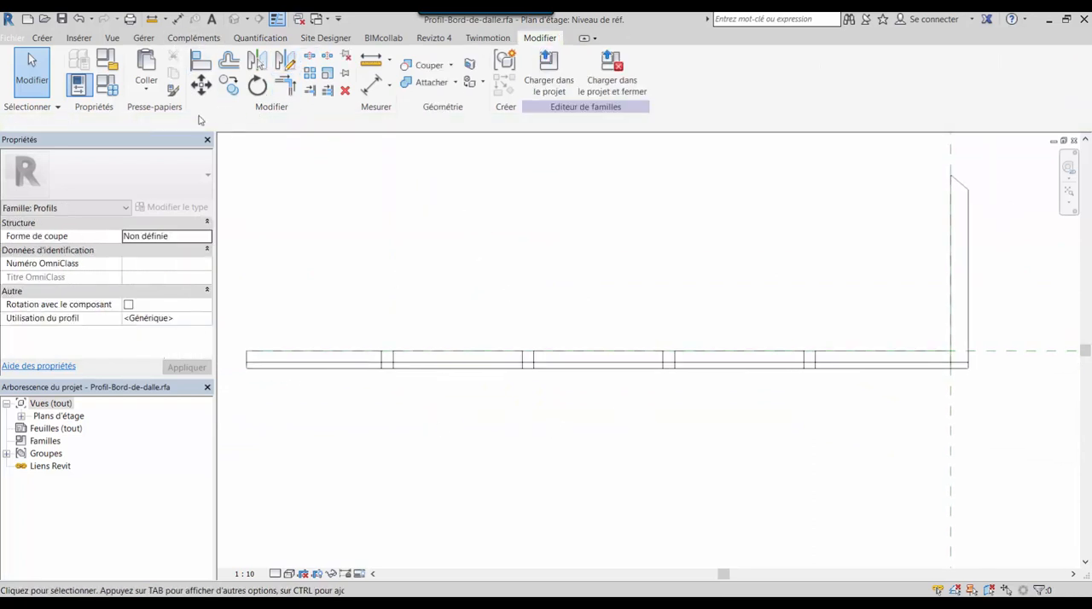
Ungroup the two vertical lines that bound the gap nearest the profile's free end
scroll(401, 397, up, 4)
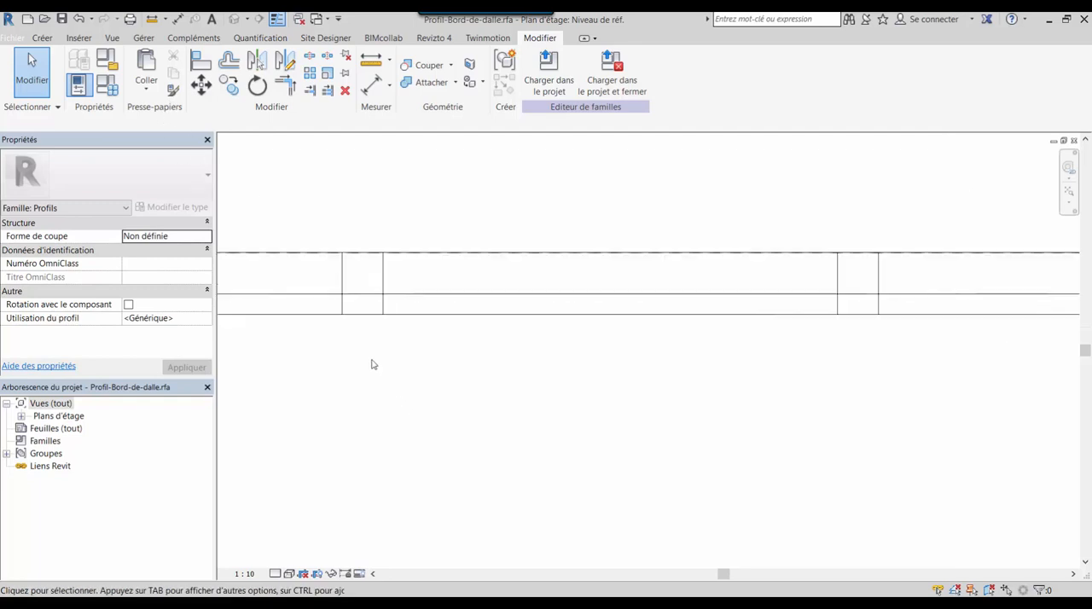
middle_drag(373, 365, 500, 330)
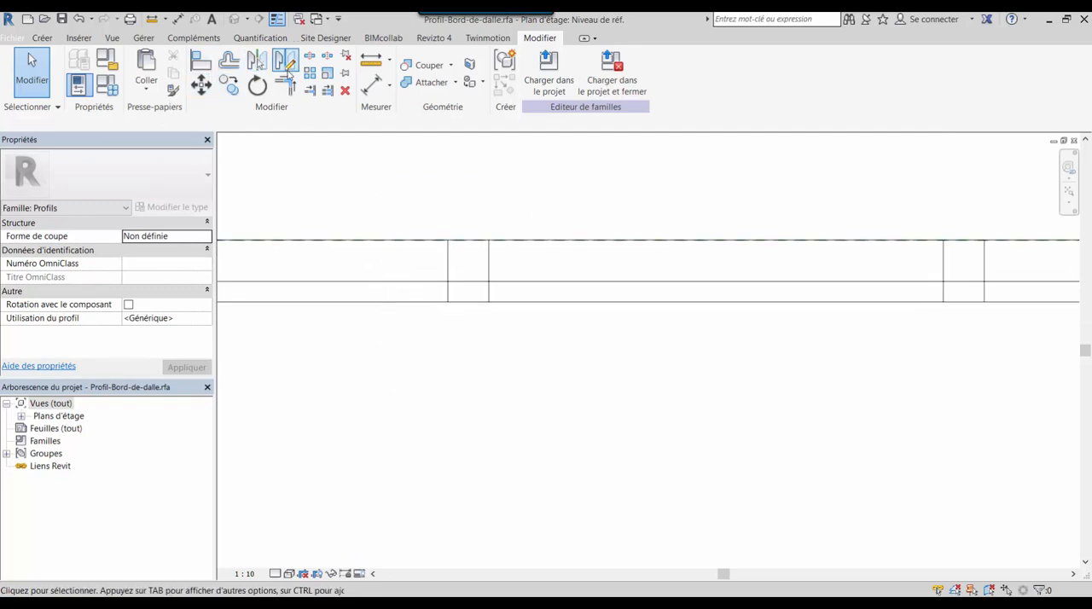
click(493, 293)
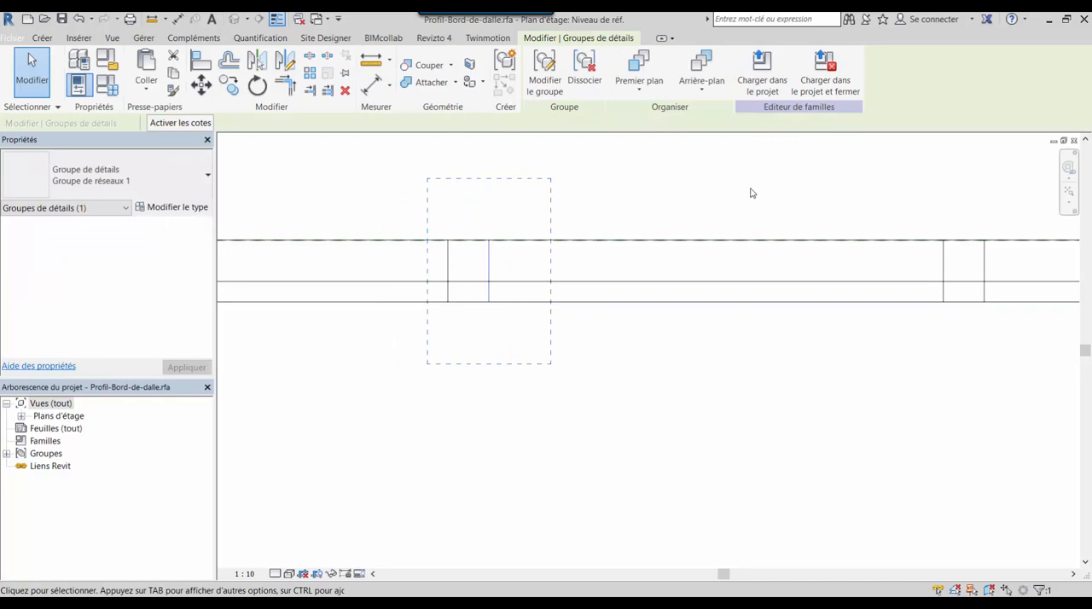
click(585, 67)
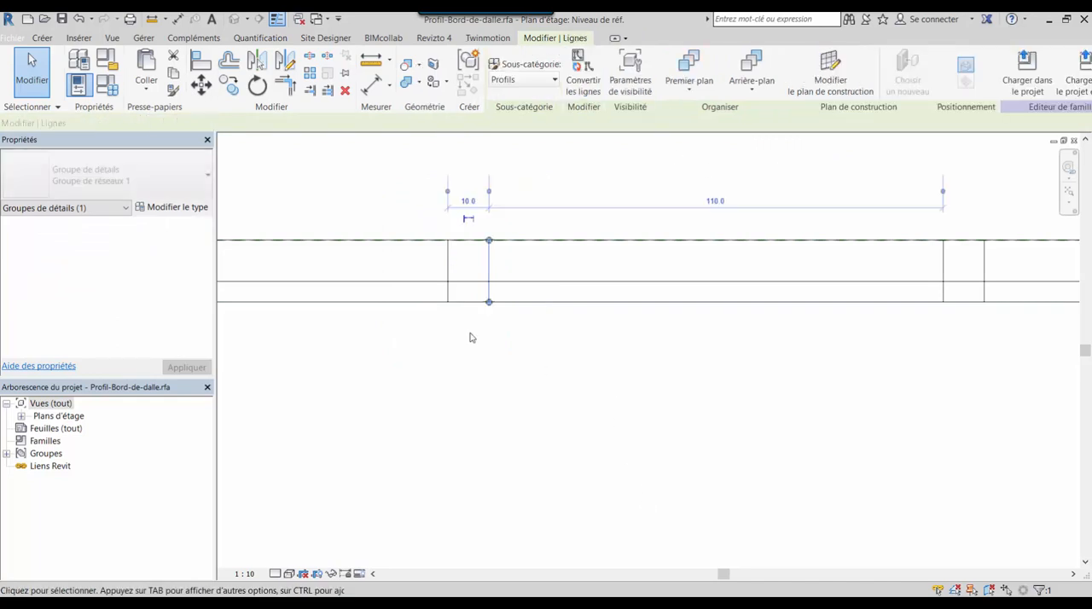
click(449, 292)
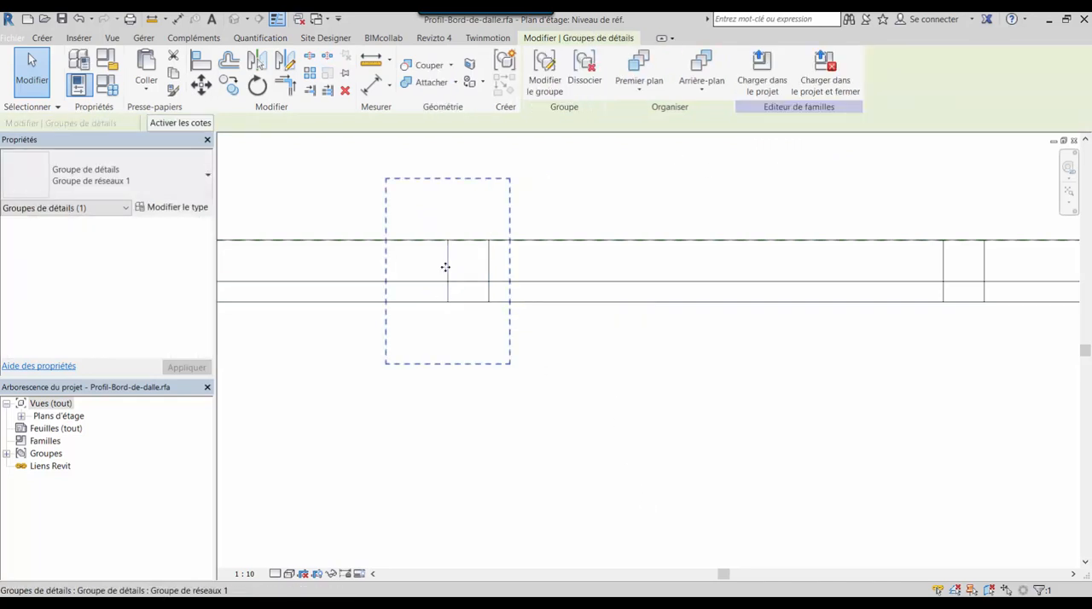
click(584, 66)
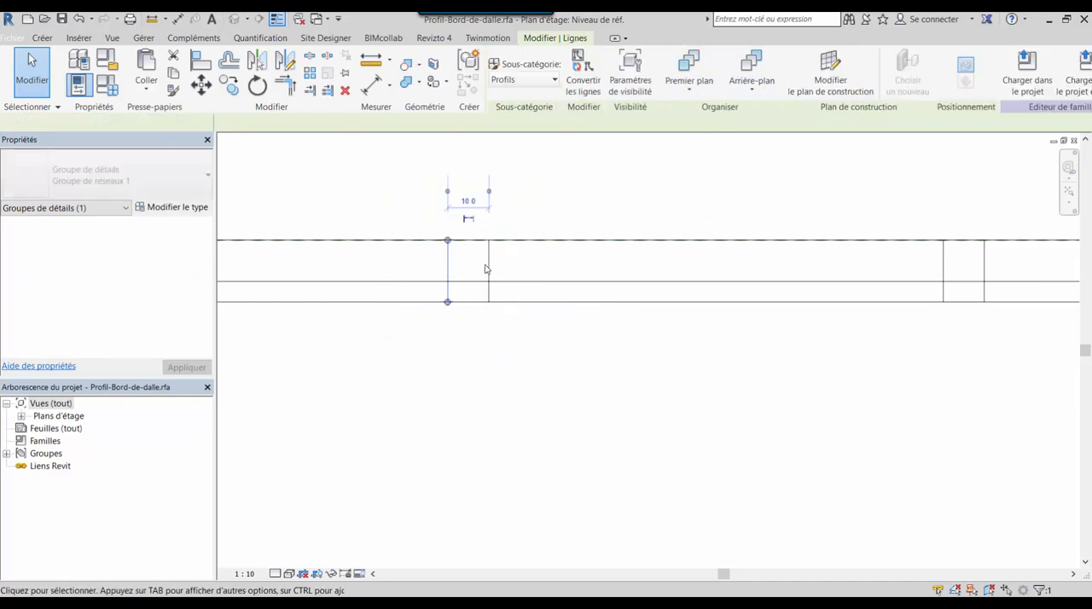
Trim the two ungrouped vertical lines and the copied horizontal line to corners, forming a 10 mm wide, 5 mm high notch
drag(410, 204, 527, 339)
click(526, 339)
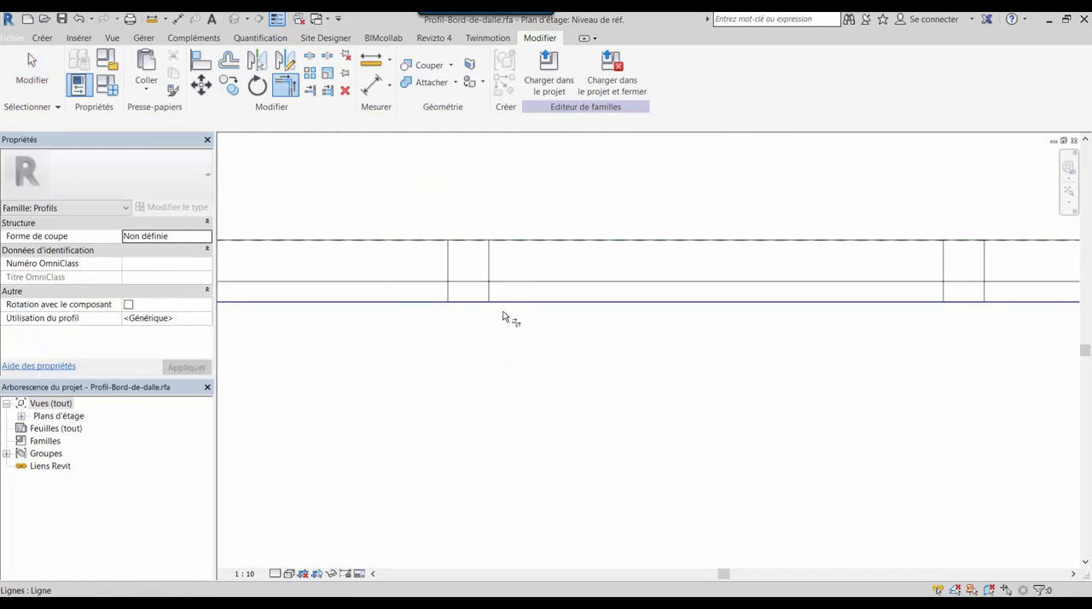
click(489, 292)
click(482, 282)
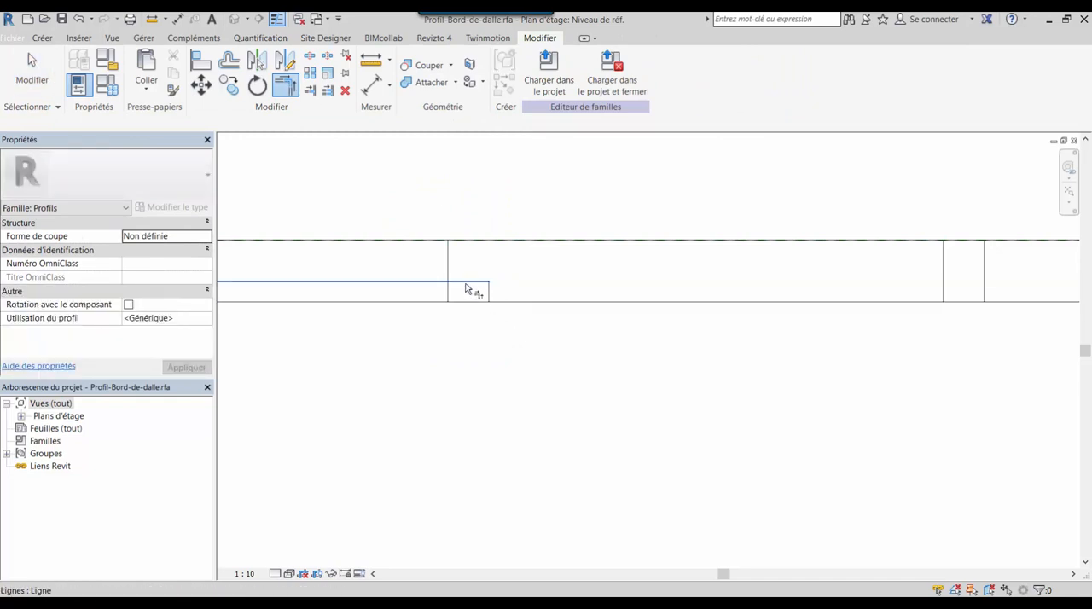
click(457, 283)
click(449, 296)
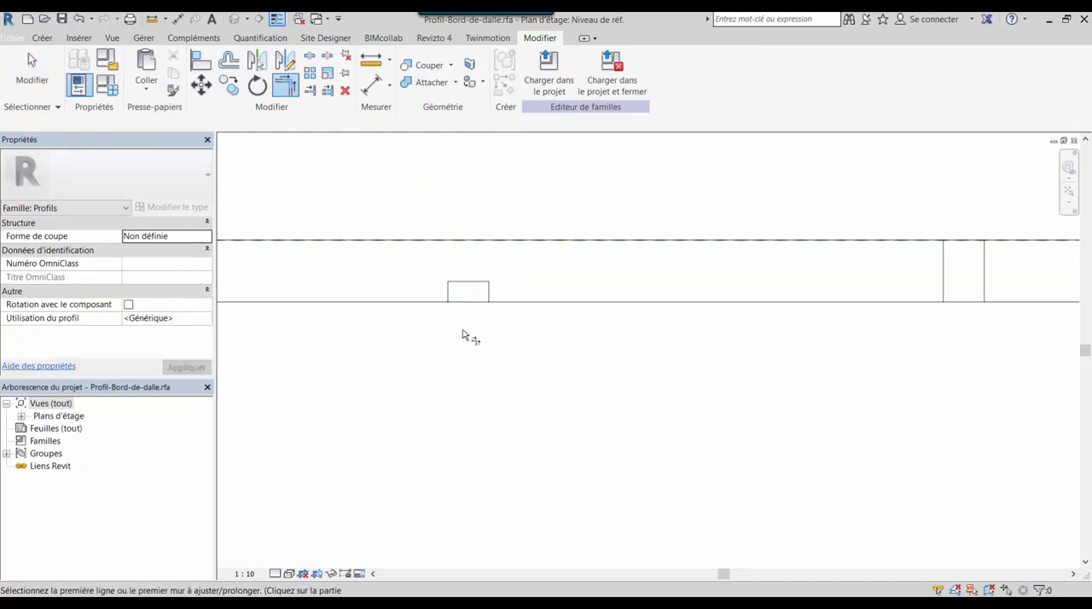
key(Escape)
Copy the three notch lines with the multiple option onto the lower left corners of the other three gaps
scroll(447, 335, down, 4)
middle_drag(537, 348, 458, 343)
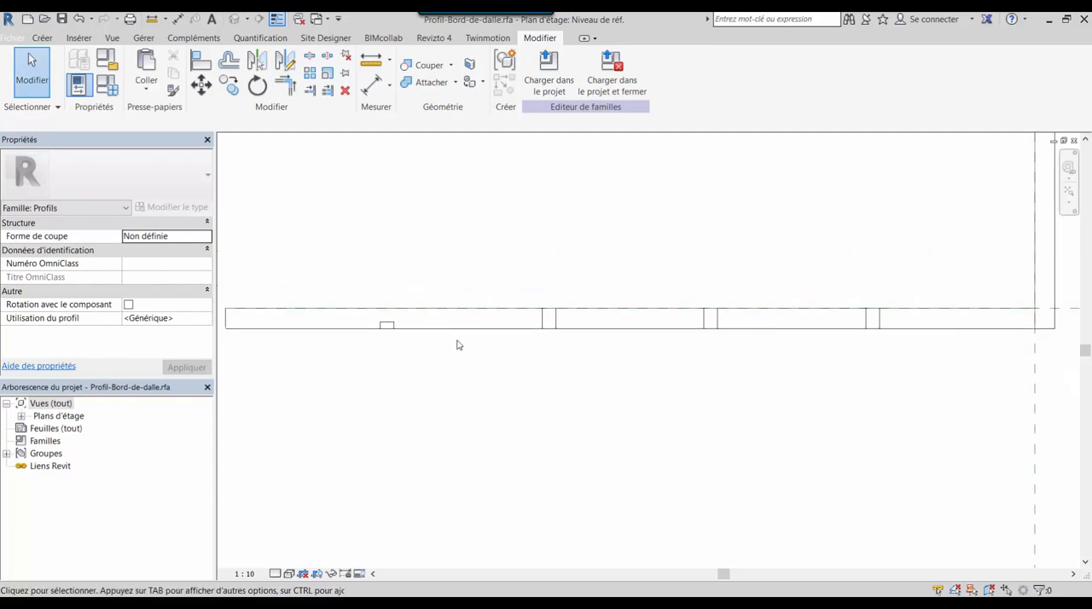
drag(358, 268, 476, 384)
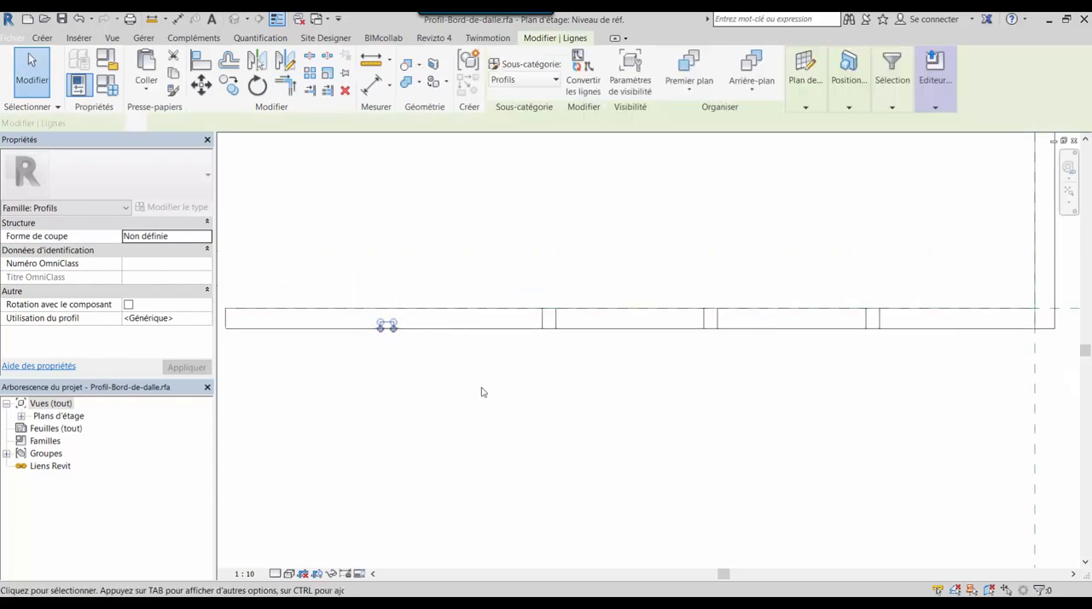
click(229, 84)
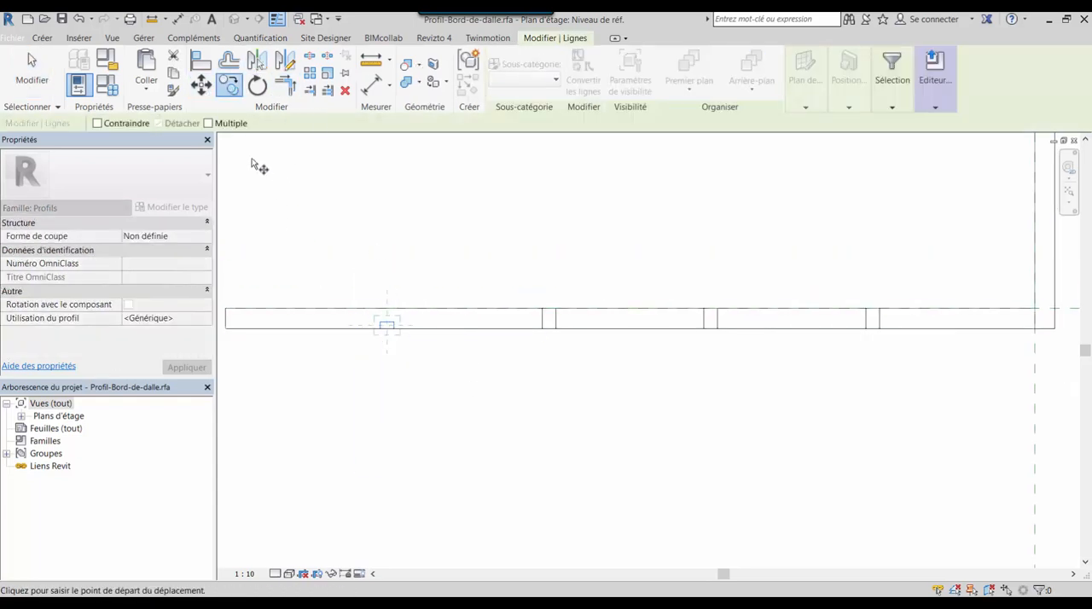
click(208, 124)
click(382, 329)
click(544, 329)
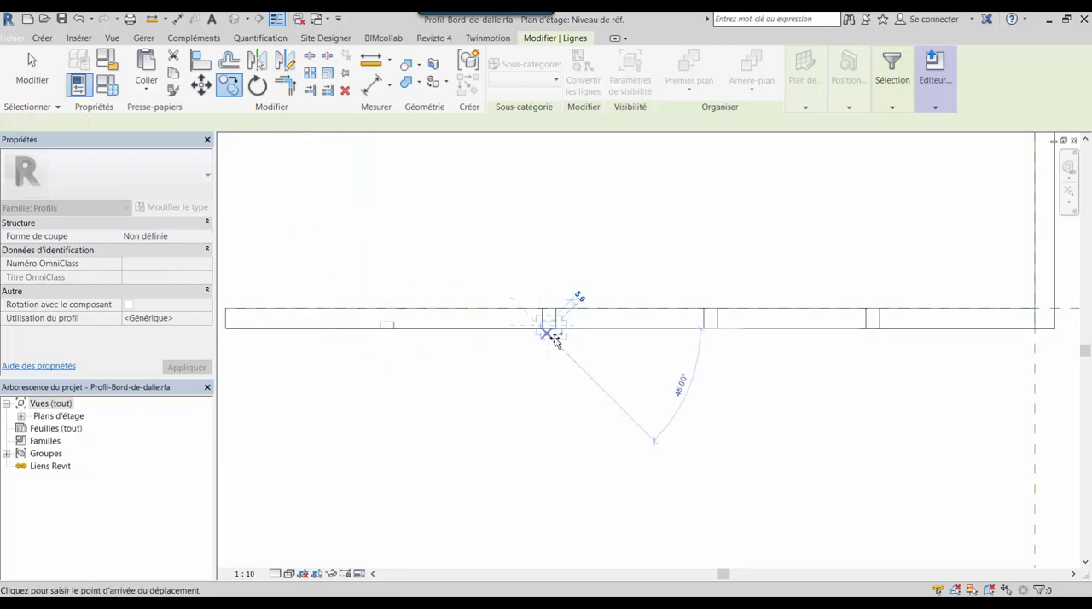
click(705, 329)
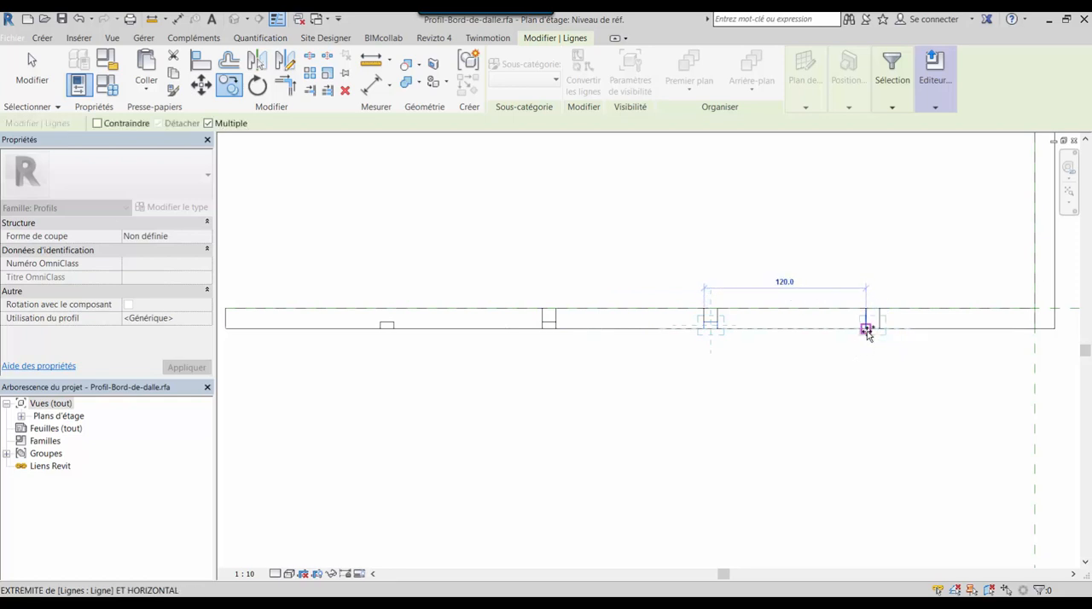
click(867, 329)
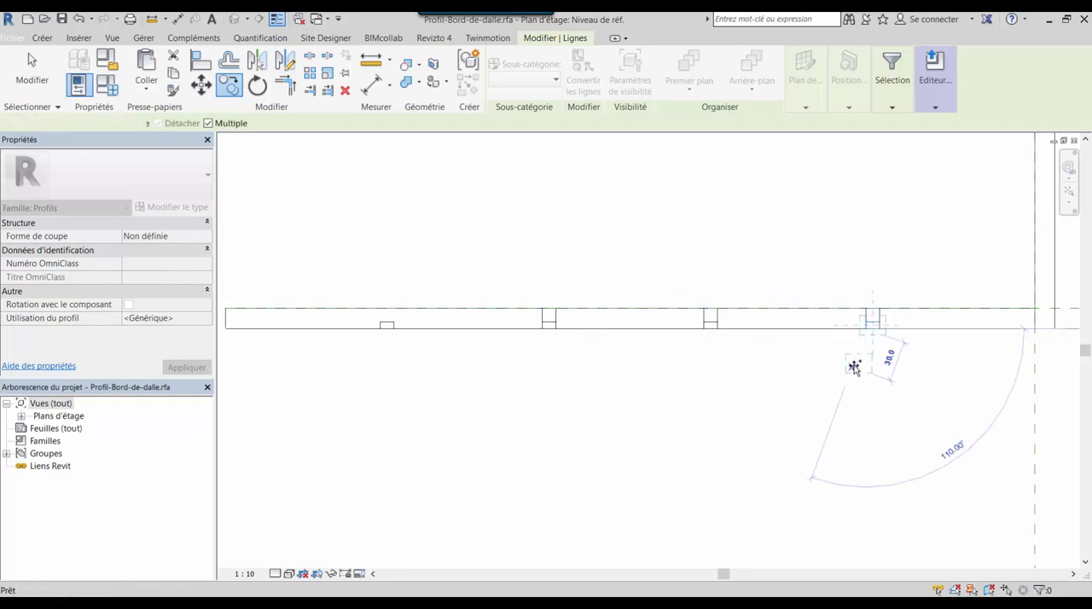
key(Escape)
key(Escape)
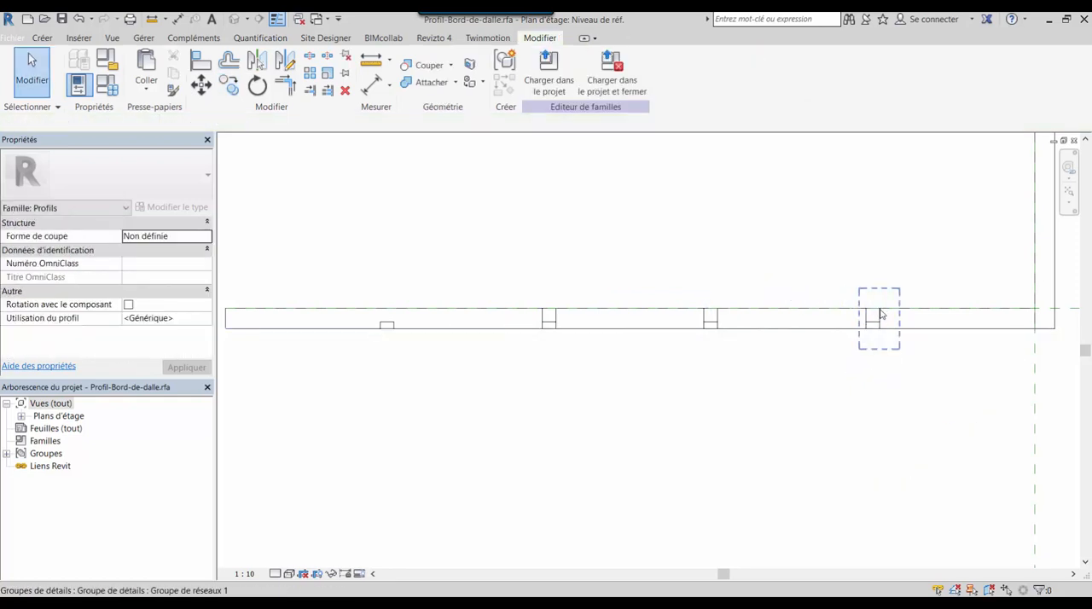
Delete the remaining full-height grouped vertical lines at the three copied notches
click(846, 321)
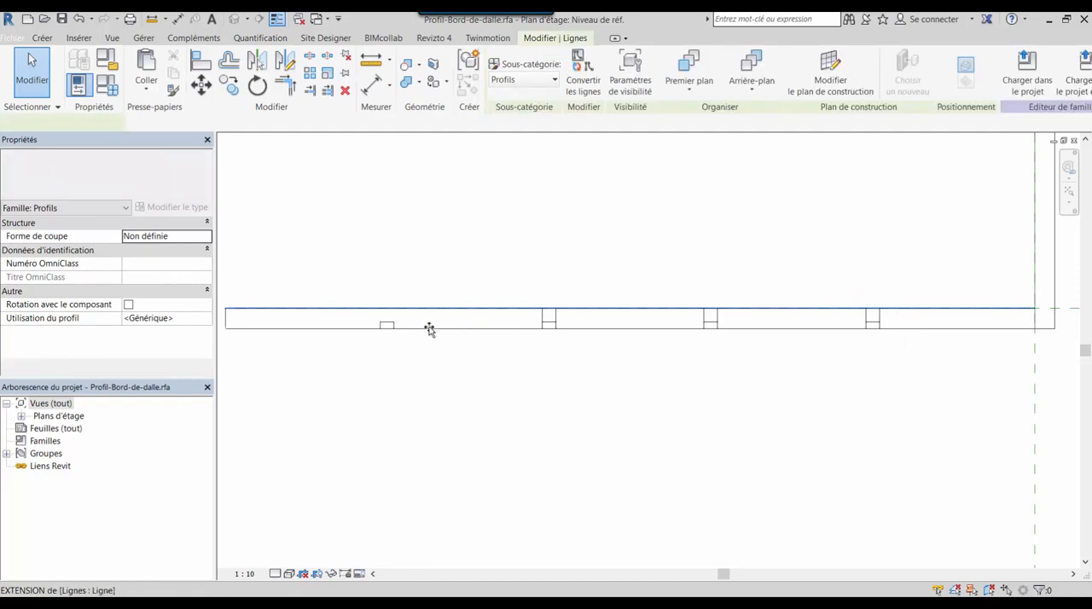
click(441, 293)
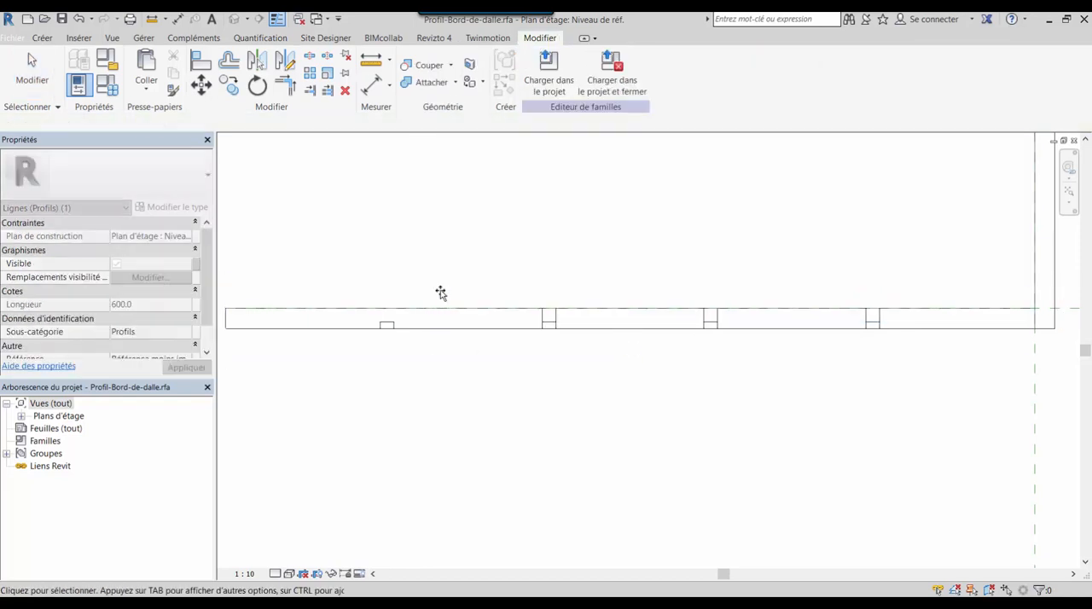
scroll(905, 378, up, 5)
middle_drag(808, 406, 835, 467)
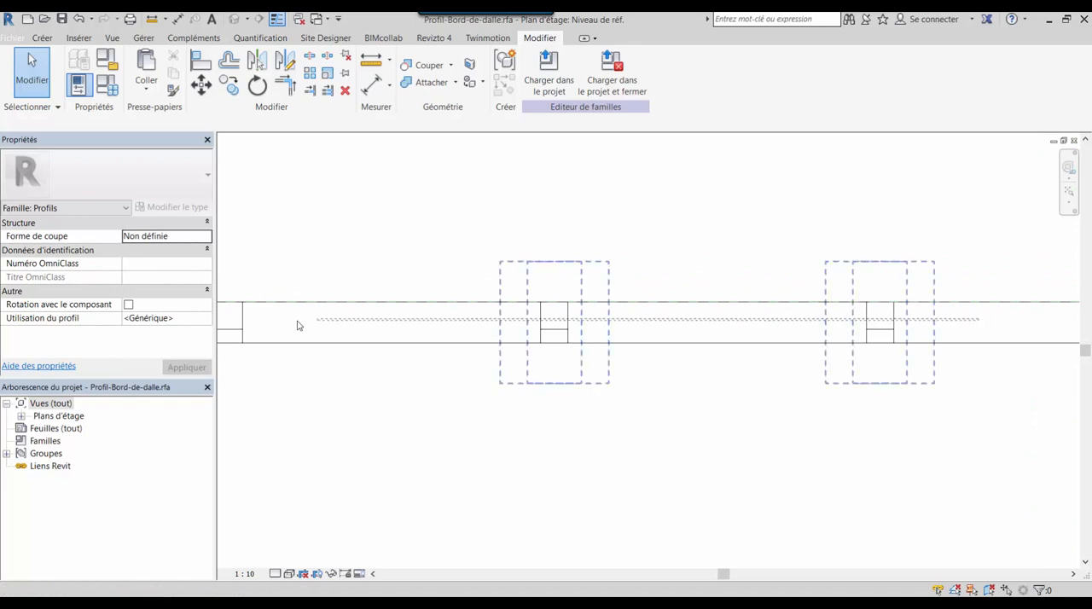
click(223, 315)
key(Delete)
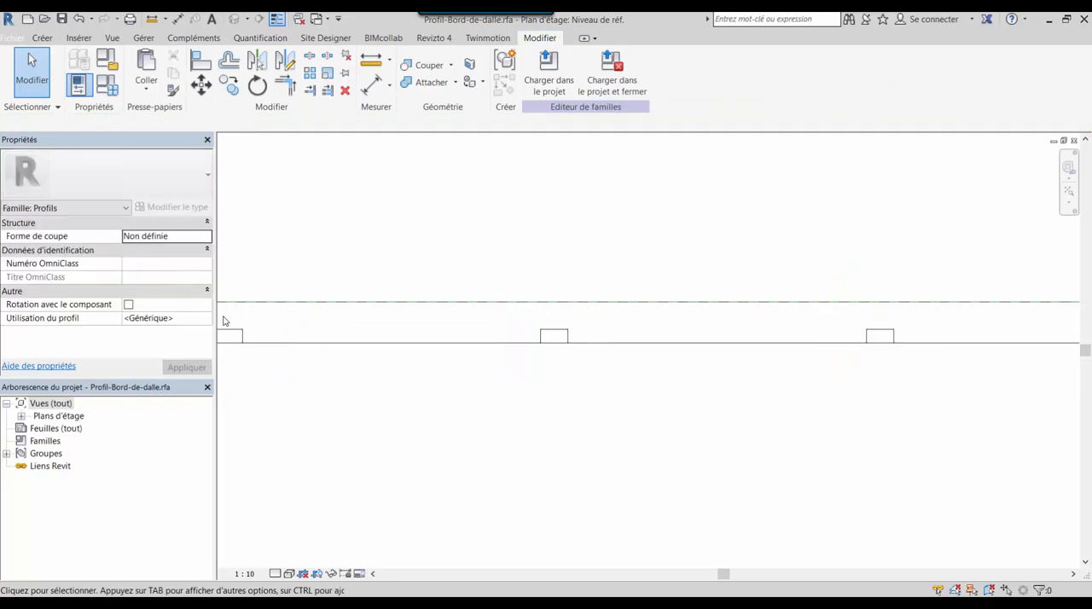
middle_drag(467, 382, 775, 407)
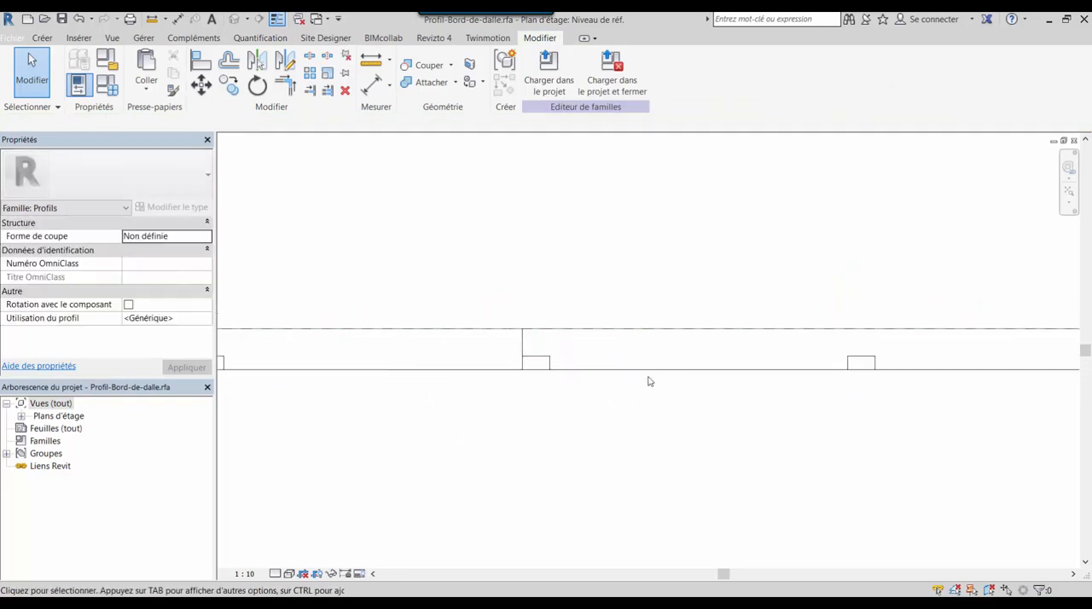
click(490, 345)
key(Delete)
scroll(570, 416, down, 5)
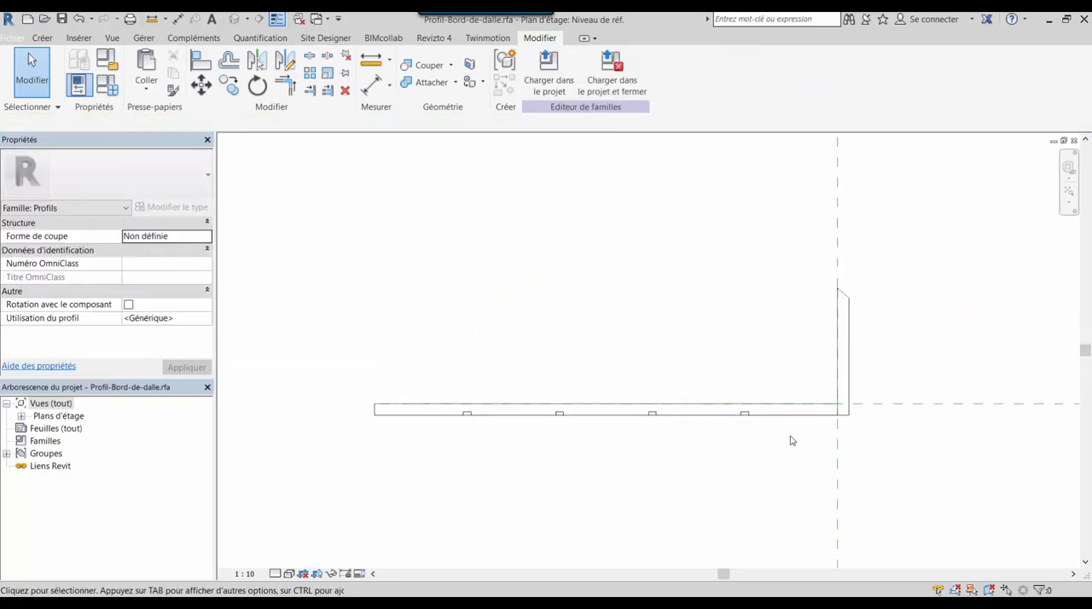
Split the profile's bottom horizontal line at the midpoint of each of the four notches, without deleting the inner segment
scroll(499, 427, up, 8)
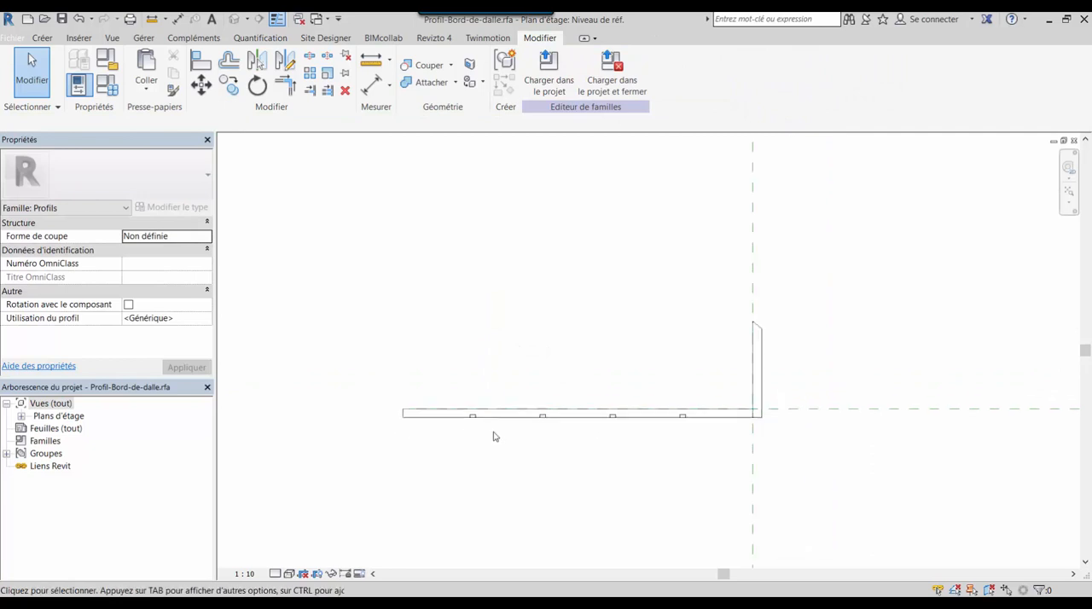
middle_drag(488, 412, 471, 392)
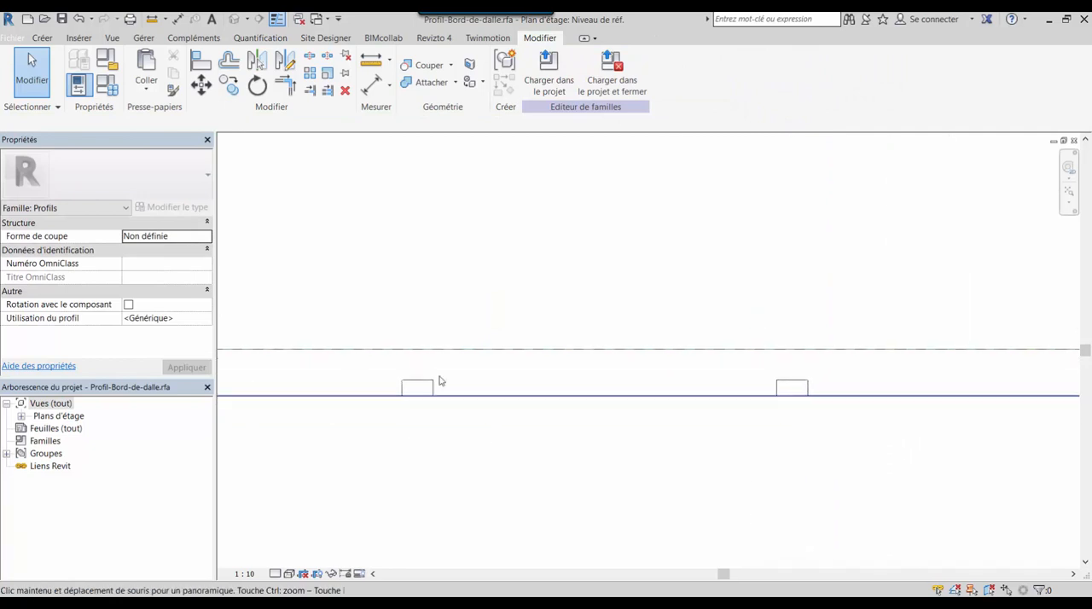
click(311, 57)
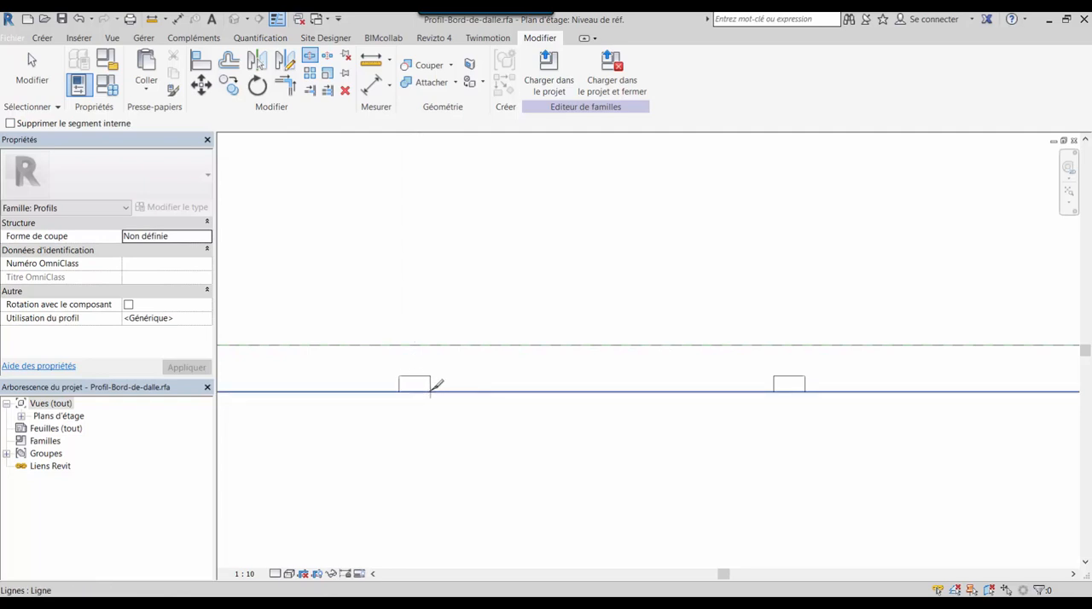
click(415, 392)
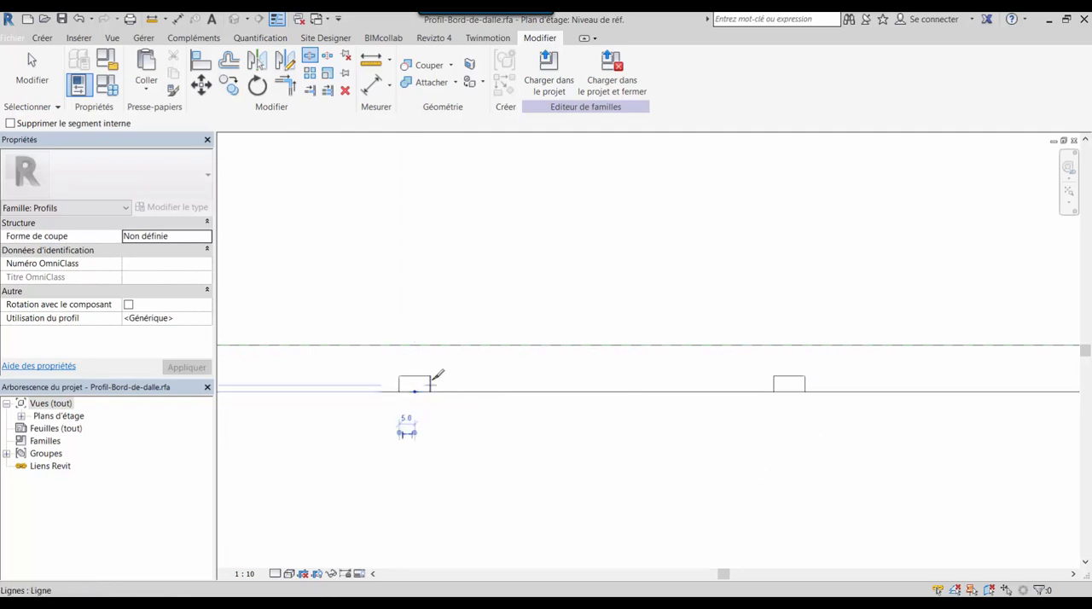
click(789, 392)
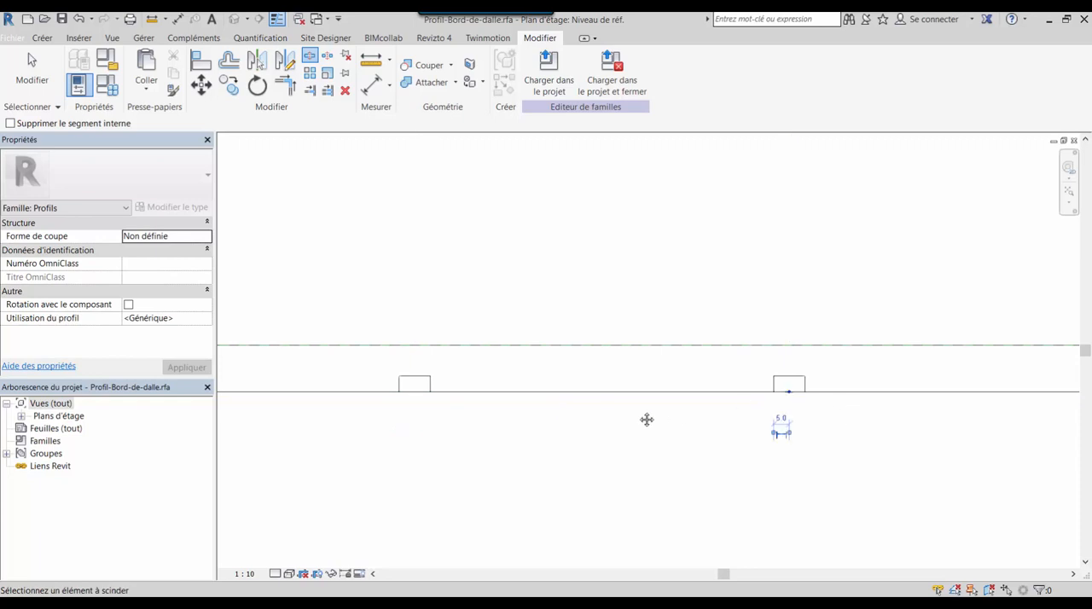
middle_drag(646, 419, 274, 406)
middle_drag(551, 410, 653, 417)
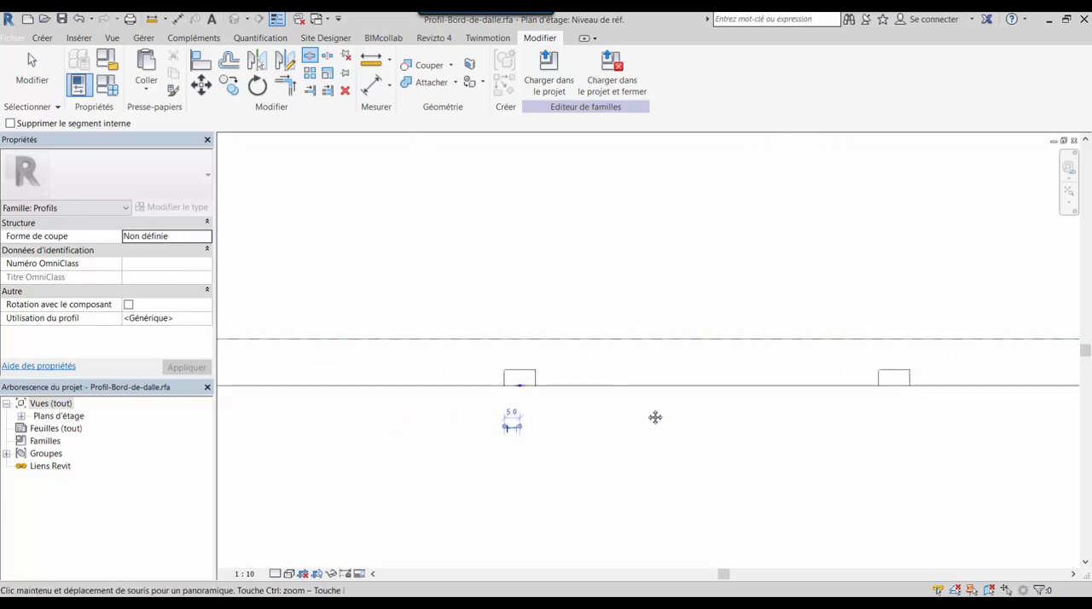
click(896, 386)
middle_drag(787, 435, 479, 408)
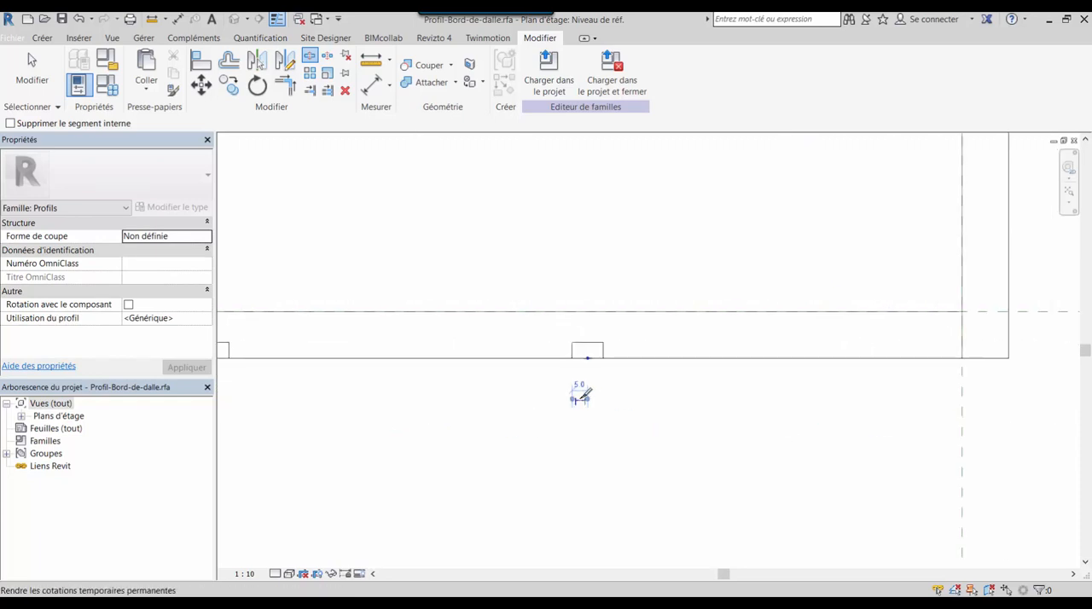
scroll(580, 395, down, 2)
key(Escape)
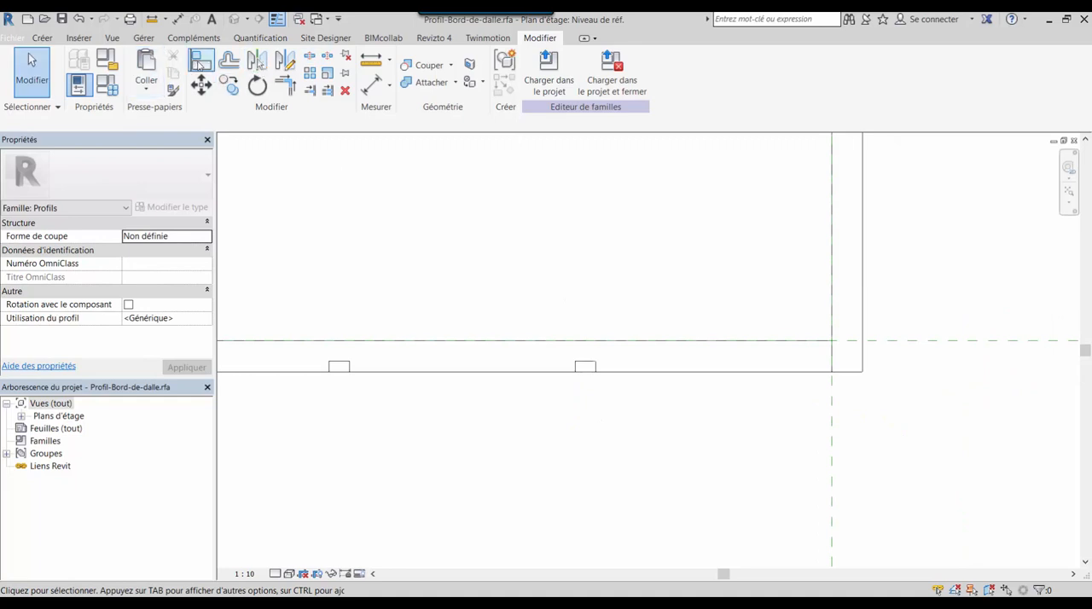
Trim the bottom line segments to both sides of the notch nearest the vertical leg, opening that notch
click(284, 83)
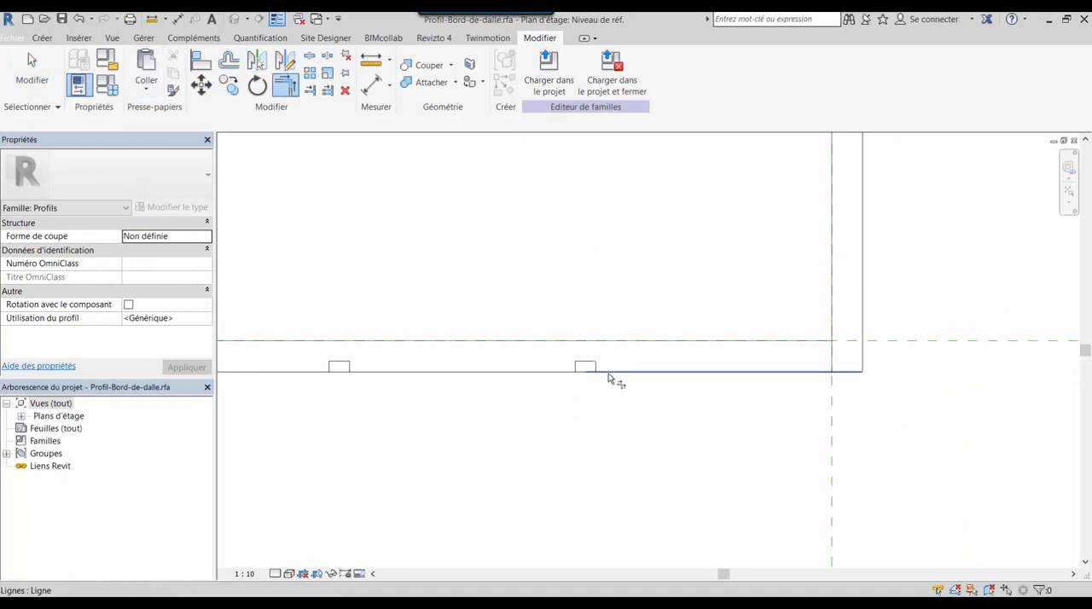
scroll(588, 375, up, 3)
scroll(589, 375, up, 2)
click(586, 369)
click(571, 358)
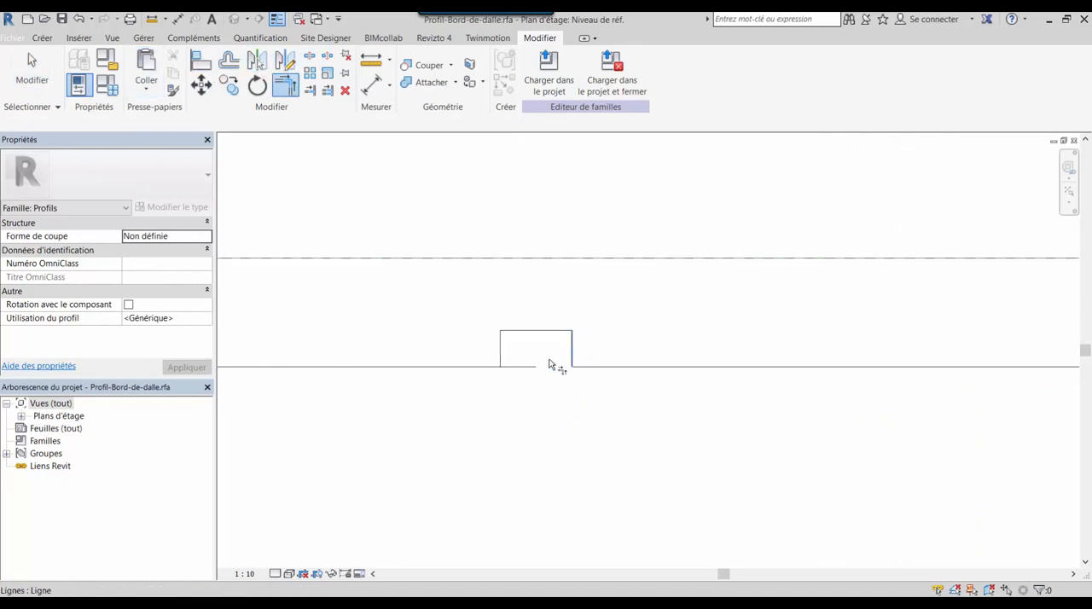
click(481, 368)
click(502, 359)
scroll(456, 309, down, 3)
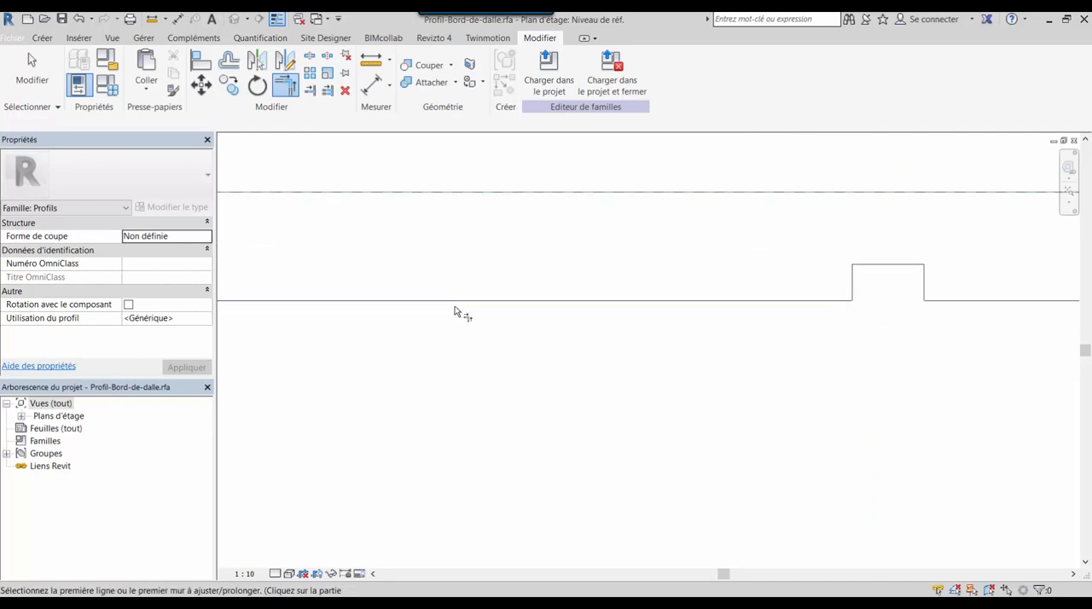
Trim the bottom line segments to both vertical sides of the middle notch closer to the free end
scroll(431, 325, up, 3)
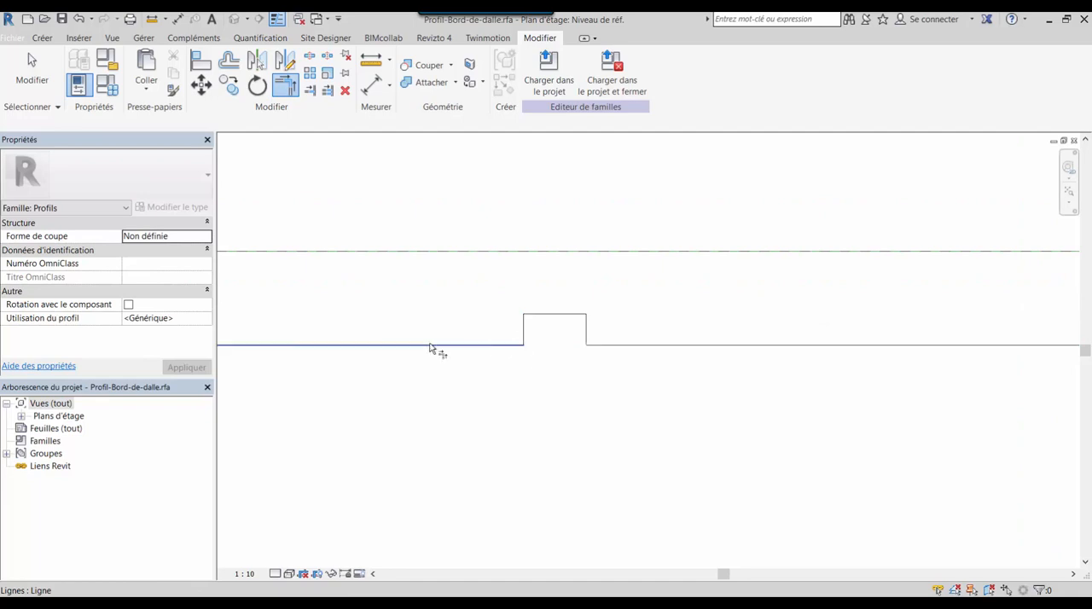
middle_drag(329, 356, 734, 338)
middle_drag(259, 301, 591, 319)
click(584, 346)
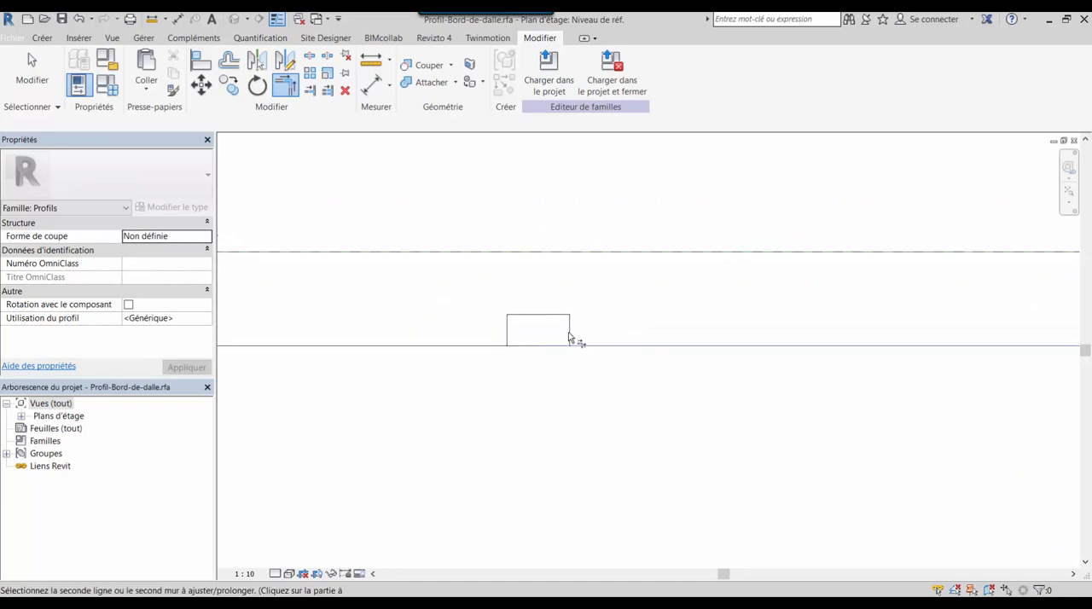
click(570, 333)
click(492, 345)
click(507, 333)
scroll(381, 354, down, 3)
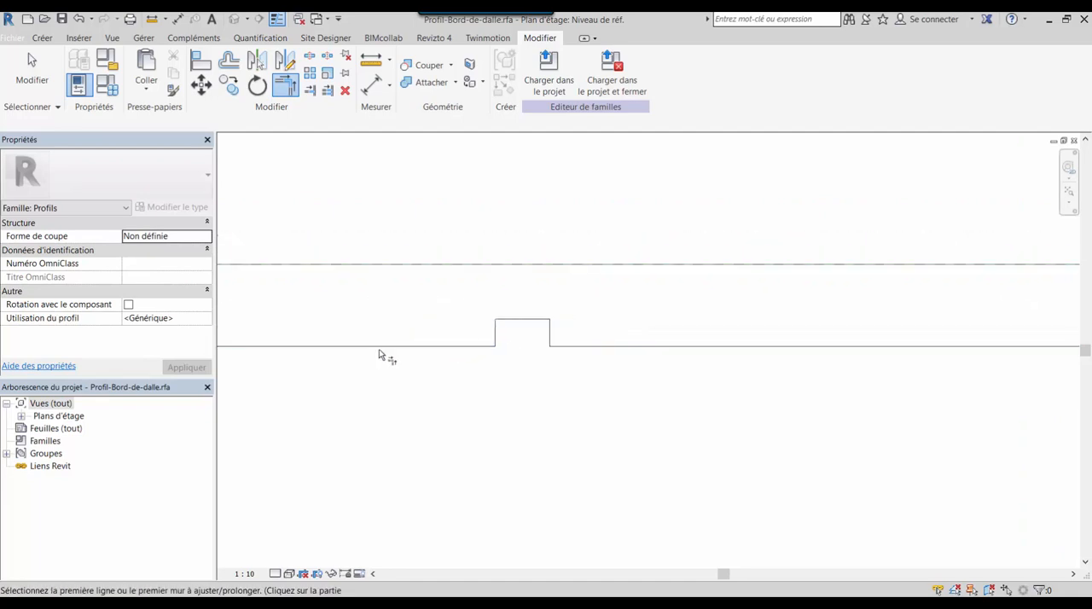
Trim the bottom line segments to both sides of the last notch, nearest the profile's free end
middle_drag(358, 351, 741, 343)
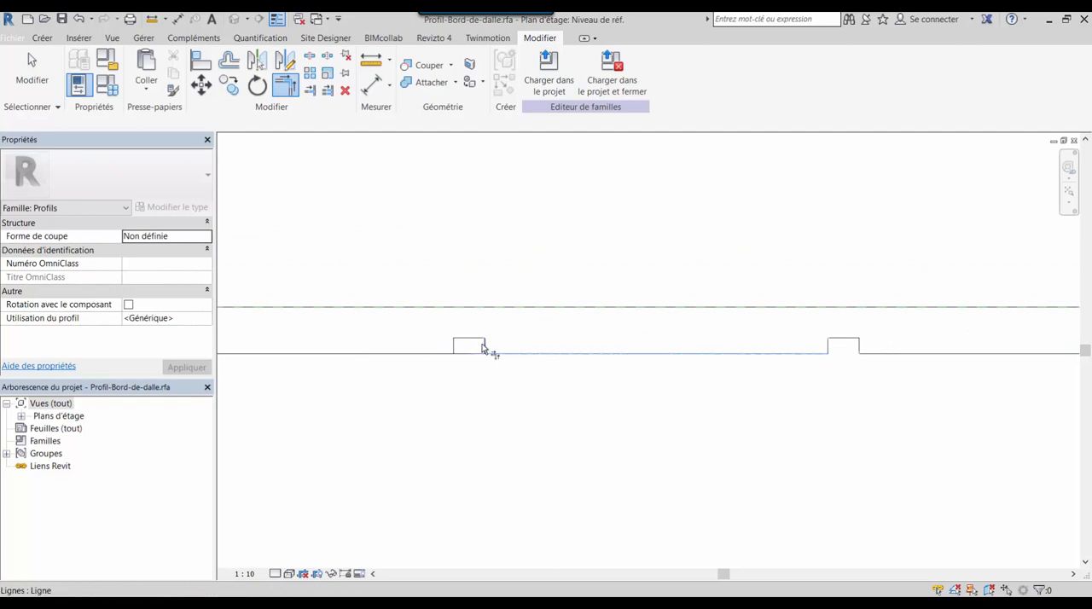
key(Escape)
key(Escape)
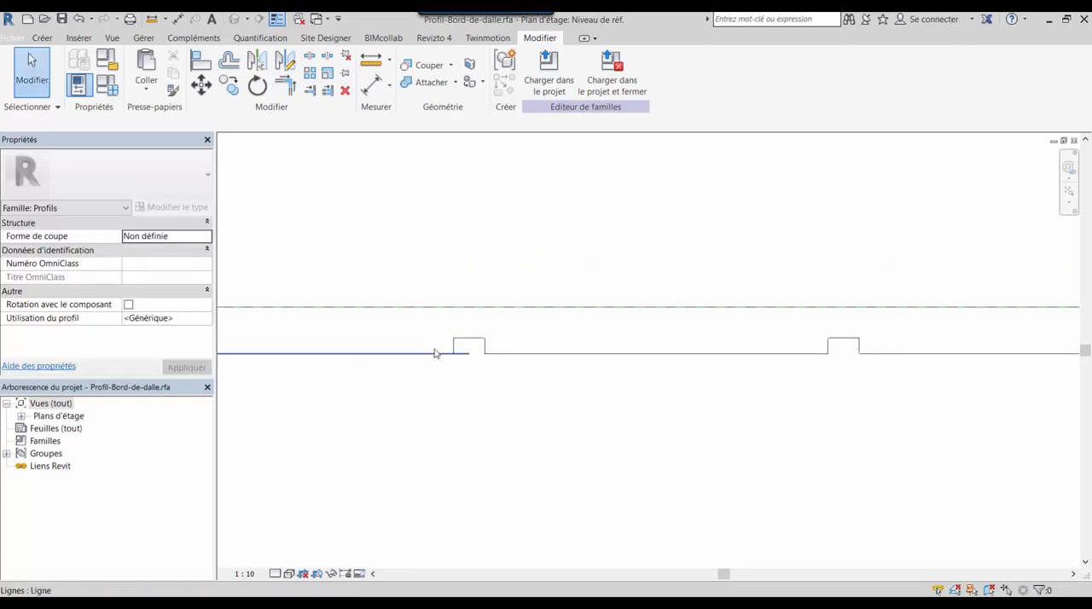
click(286, 89)
scroll(461, 360, up, 5)
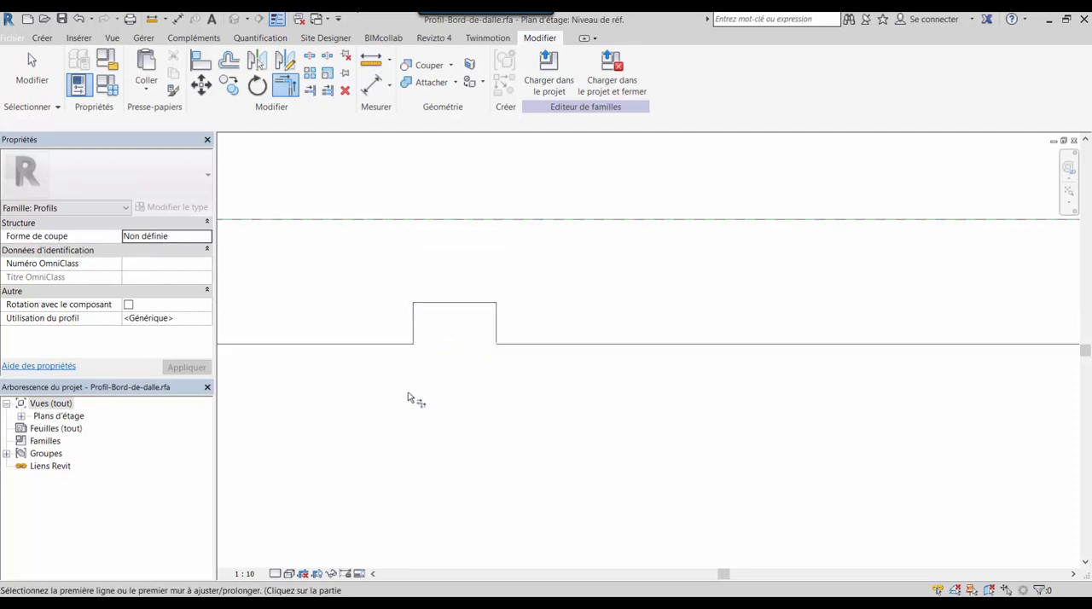
scroll(439, 424, down, 6)
middle_drag(494, 430, 462, 399)
key(Escape)
middle_drag(835, 432, 787, 431)
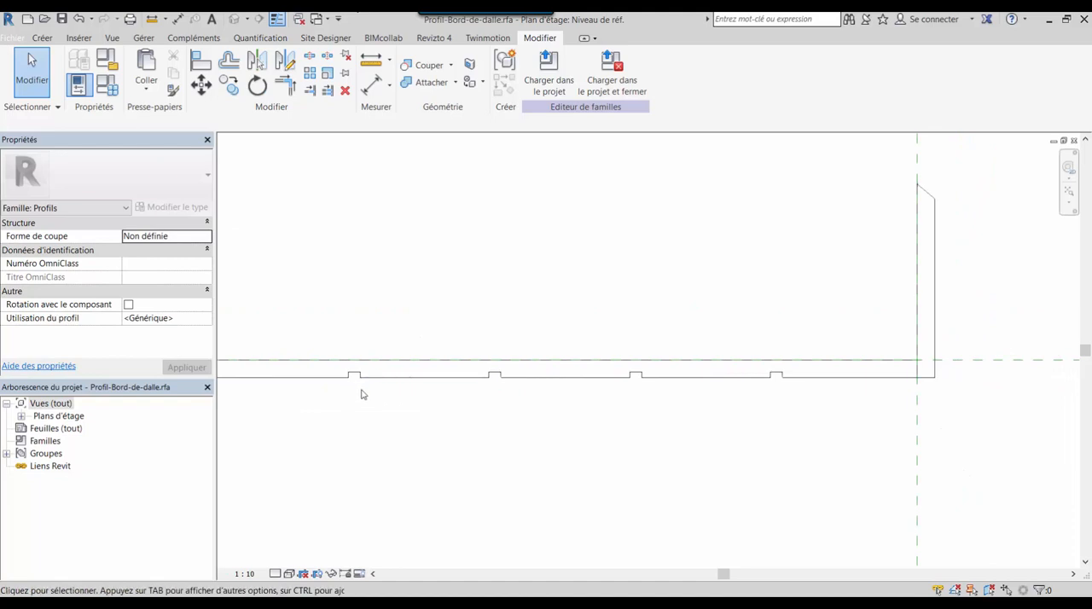
Delete the leftover short grouped vertical line at the corner where the horizontal part meets the vertical leg
middle_drag(616, 419, 449, 367)
middle_drag(716, 371, 614, 355)
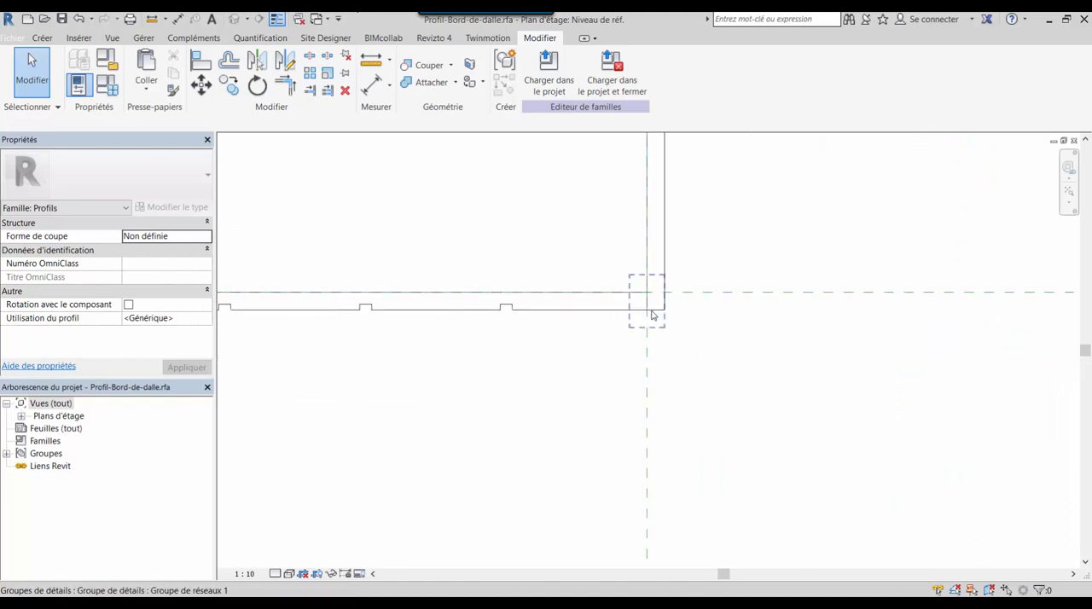
click(653, 315)
drag(597, 244, 707, 373)
key(Delete)
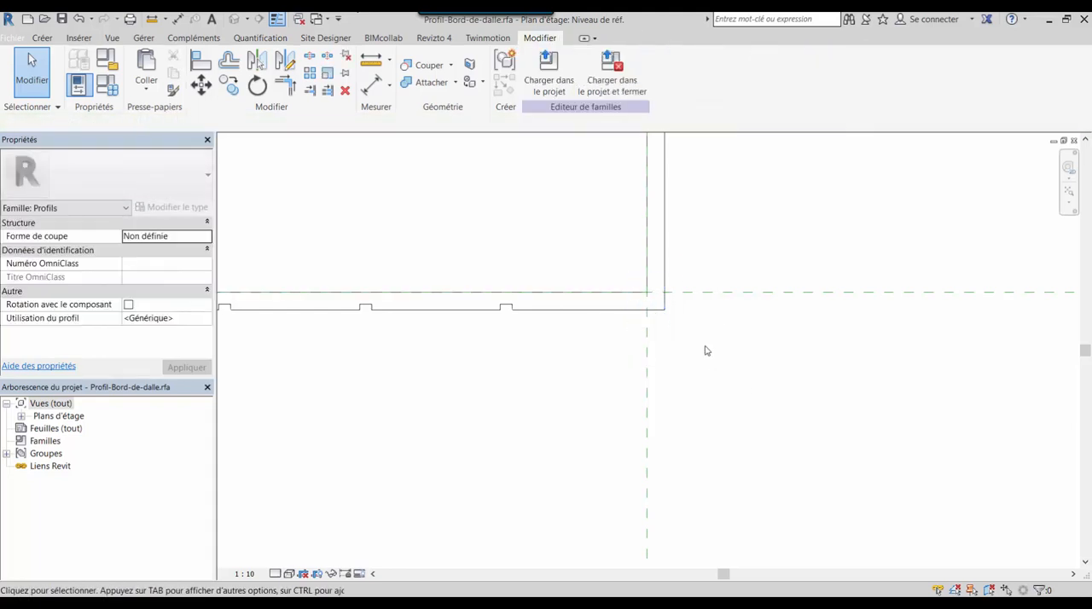
Shorten the bottom horizontal line by pulling its corner end back to between the last notch and the vertical reference plane
scroll(696, 343, up, 3)
click(612, 282)
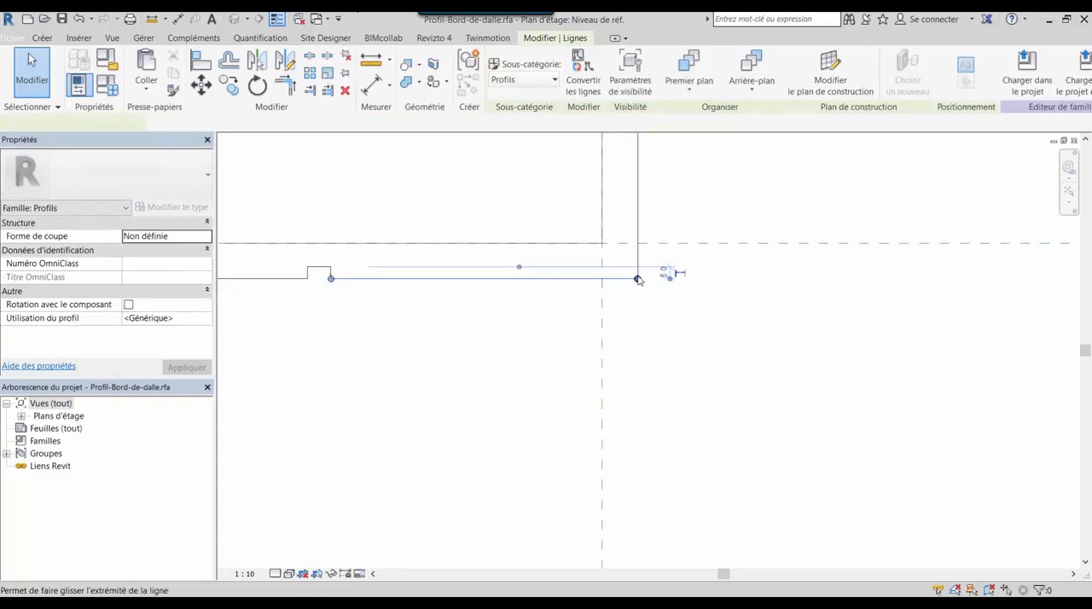
drag(638, 277, 532, 278)
click(571, 310)
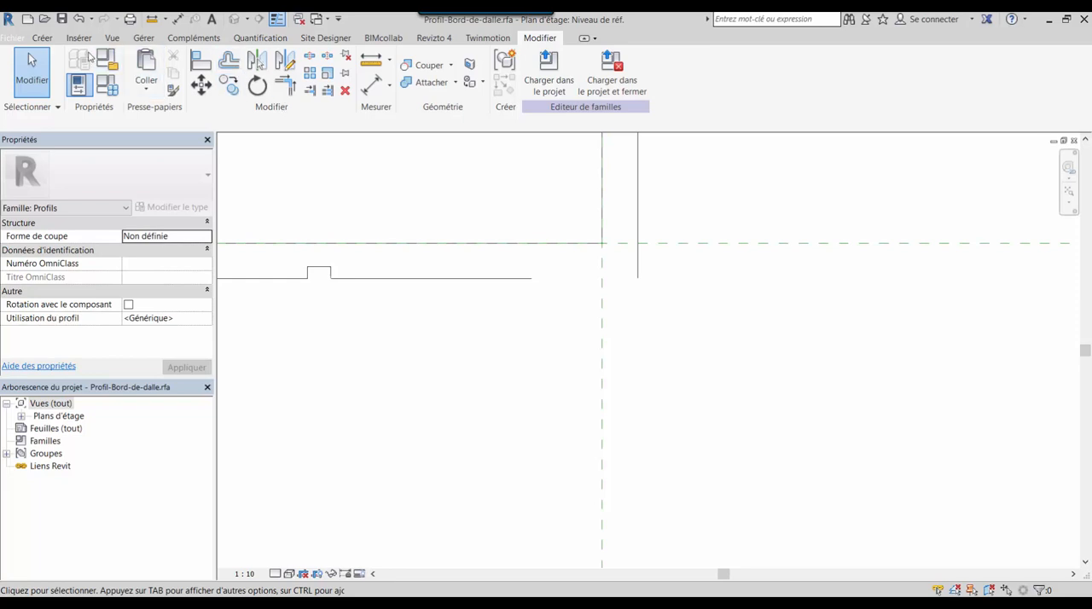
Draw a 45 mm line down the vertical reference plane from the bottom line's level, followed by a 15 mm horizontal line toward the outer edge
click(36, 38)
click(138, 64)
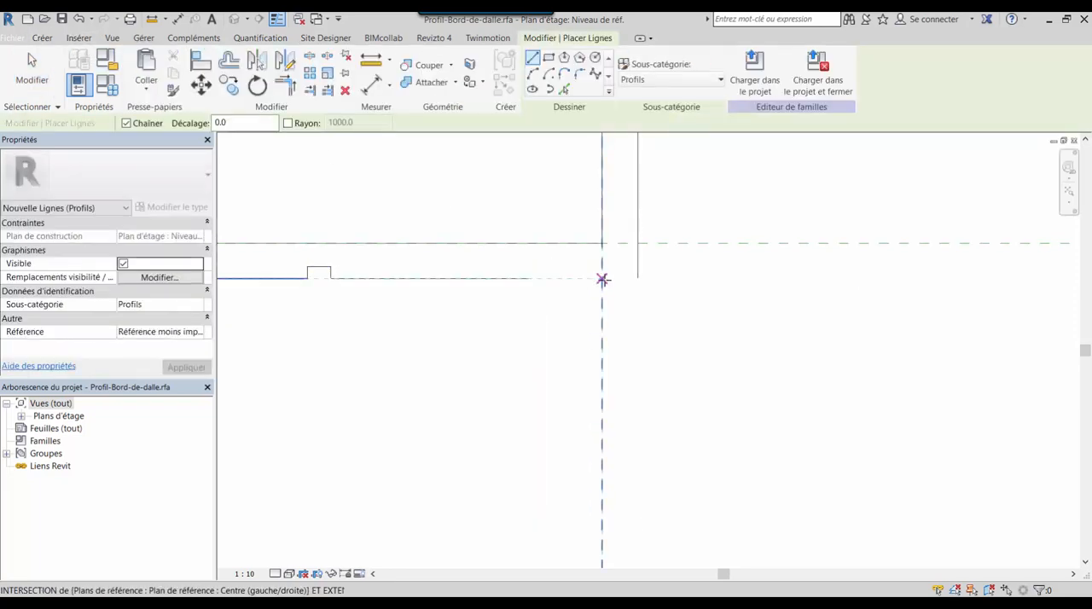
click(602, 279)
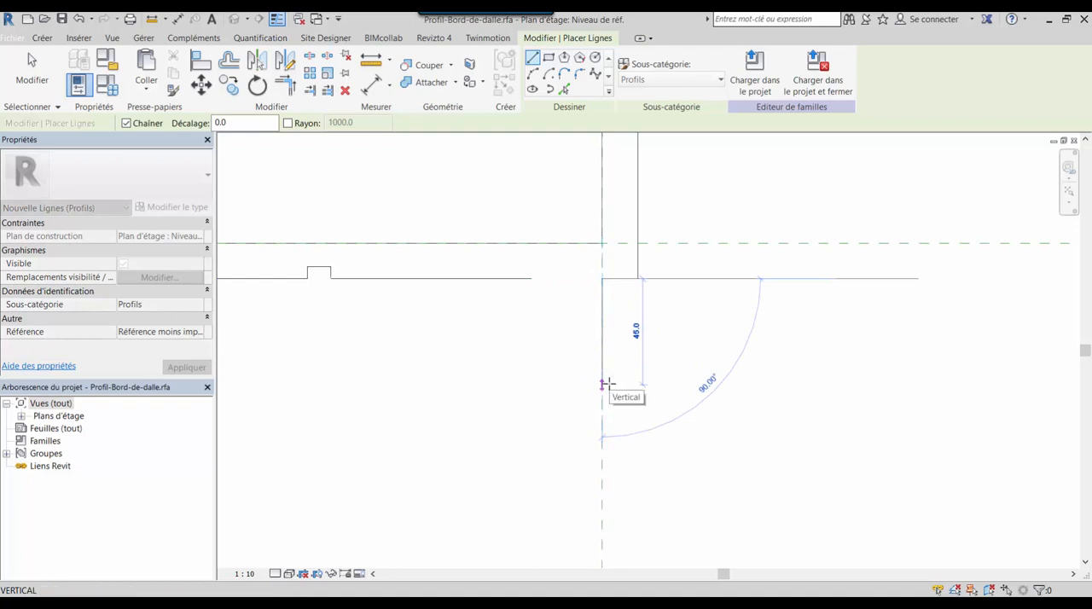
click(606, 384)
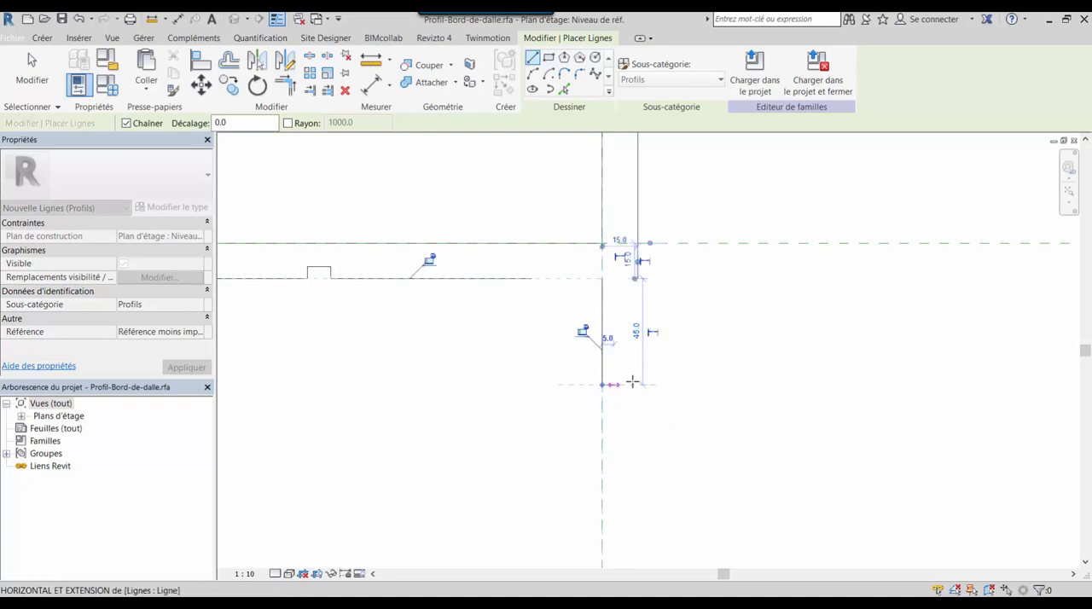
click(638, 384)
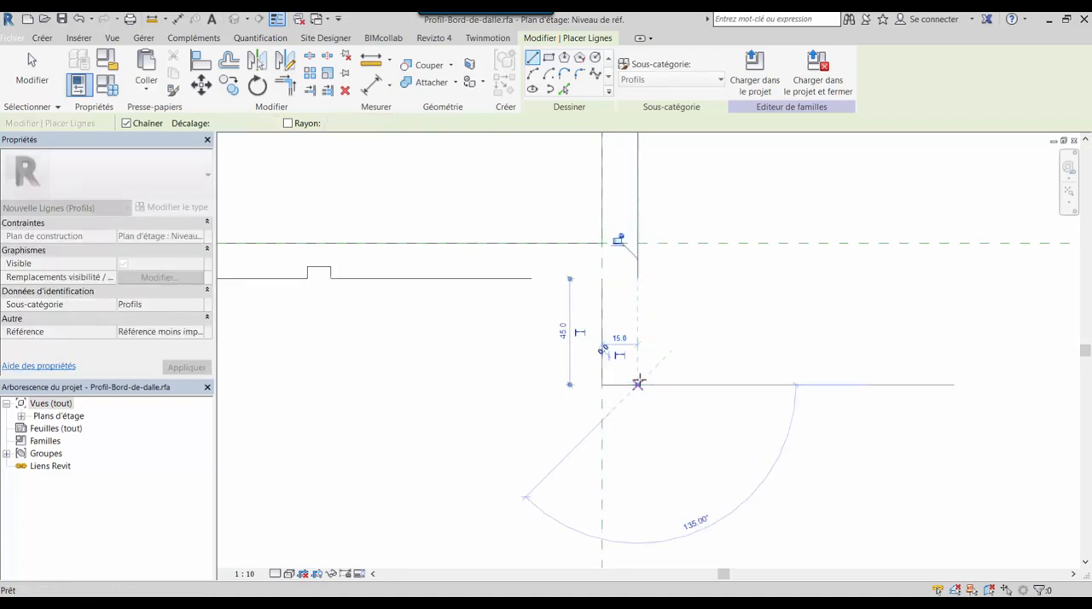
key(Escape)
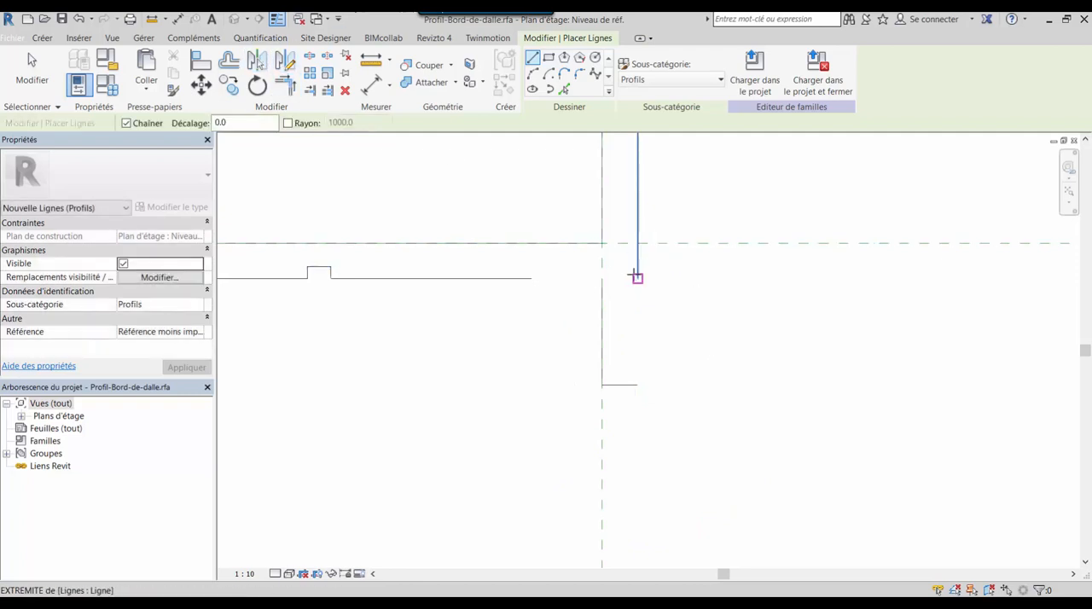
key(Escape)
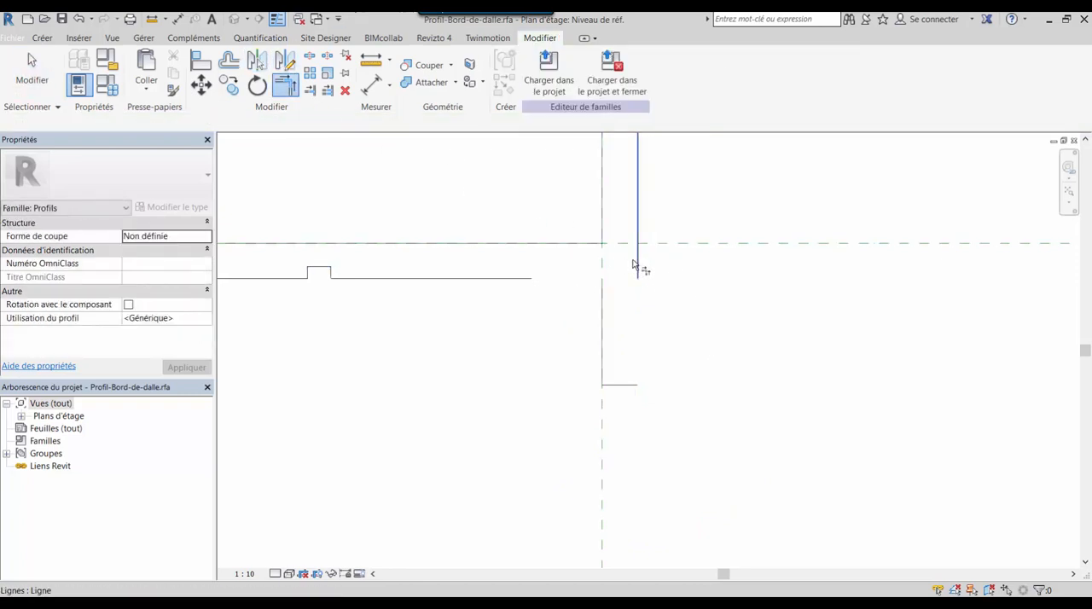
Trim the outer vertical line to the new short horizontal line and the bottom notched line to the new 45 mm vertical line
key(t)
key(r)
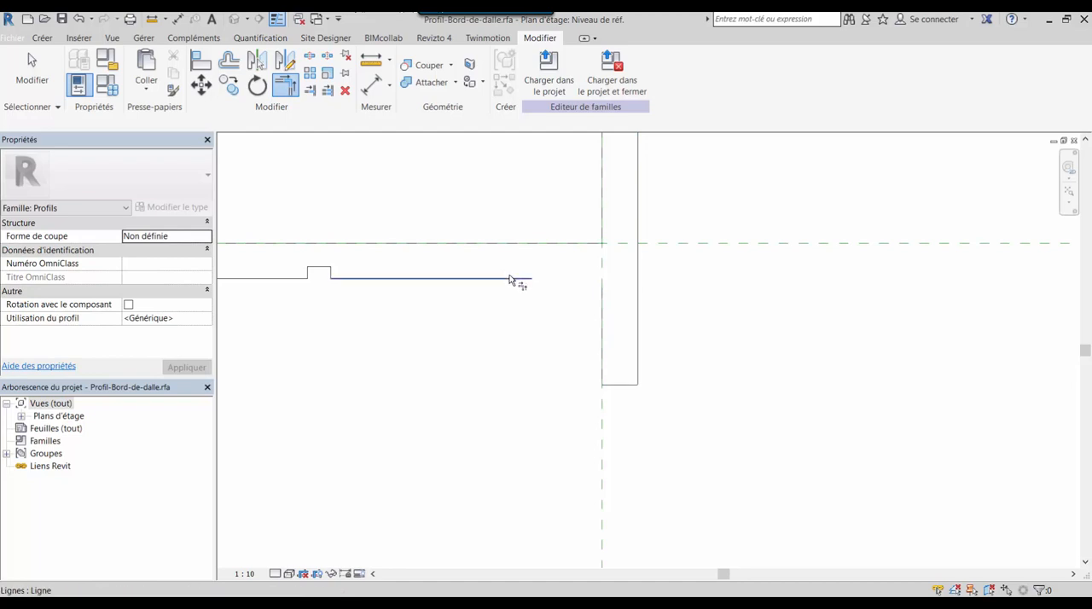
click(517, 280)
click(602, 294)
scroll(527, 316, down, 4)
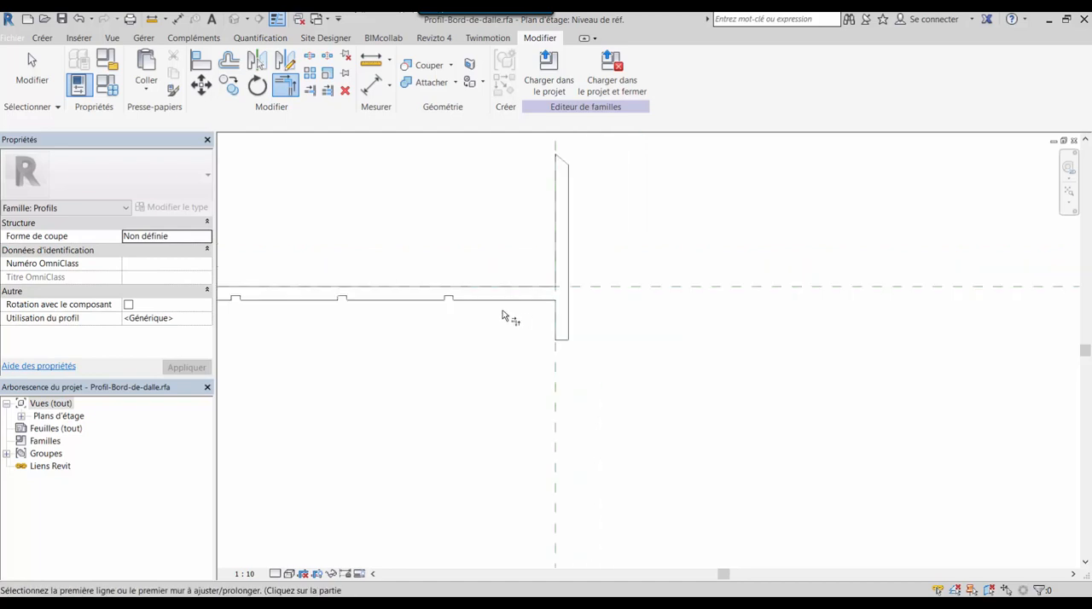
key(Escape)
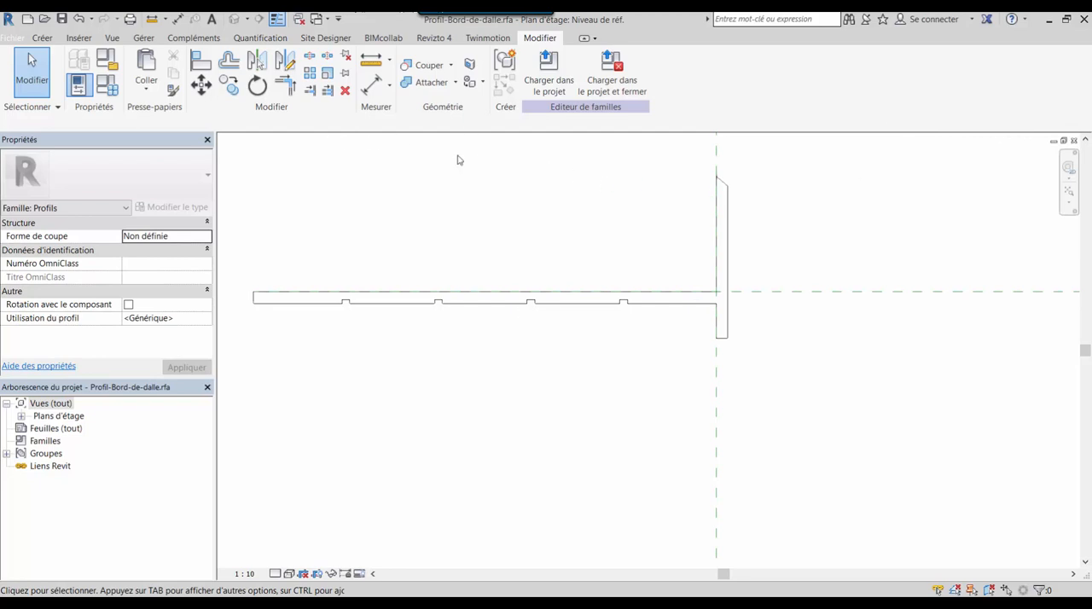
Save the profile family under the new name Profil-Toit-01 in the 04-Evaluation 2 SP2 folder
middle_drag(561, 190, 662, 215)
scroll(662, 215, up, 1)
click(8, 38)
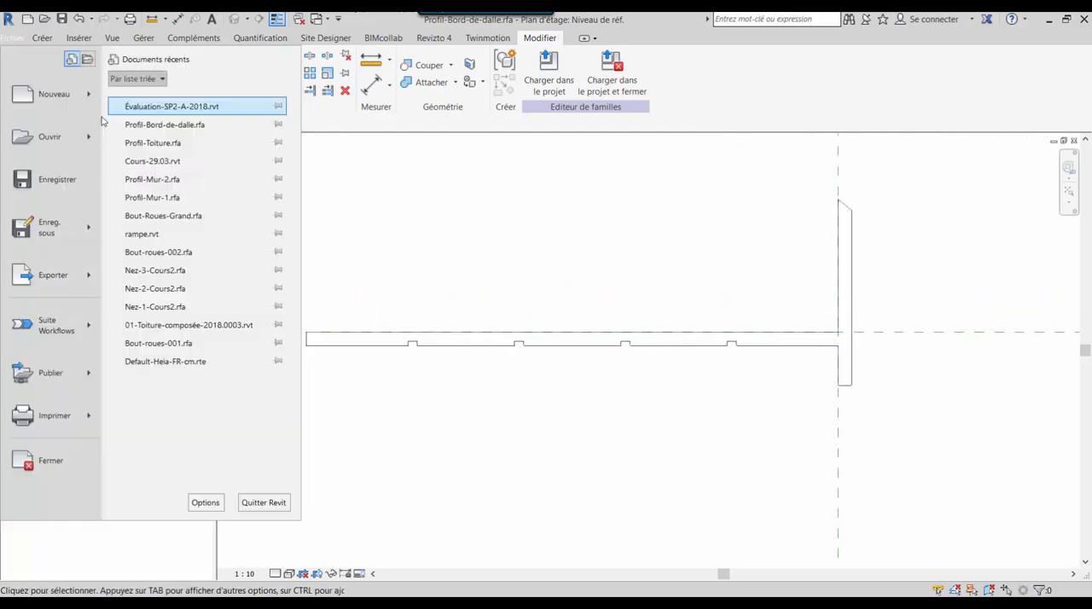
mouse_move(84, 243)
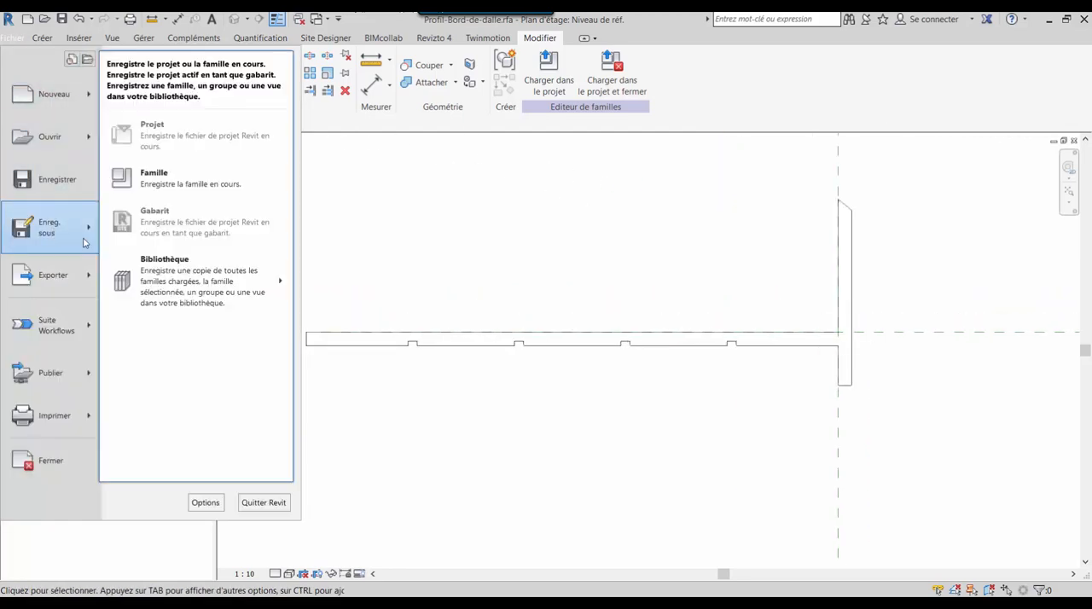
click(197, 177)
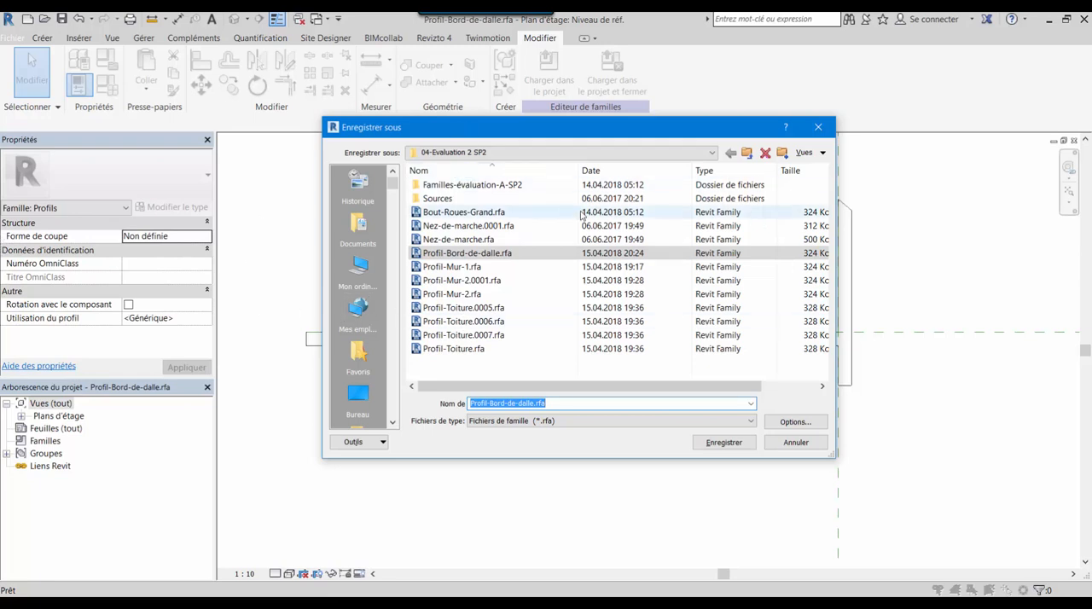
click(559, 403)
key(BackSpace)
key(BackSpace)
key(BackSpace)
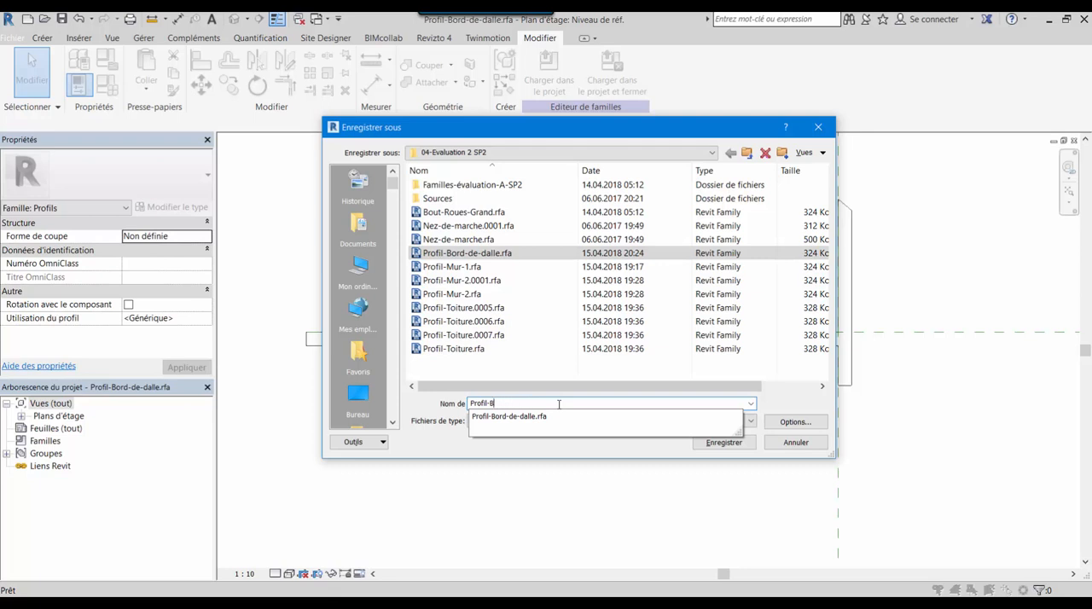
key(BackSpace)
text(T)
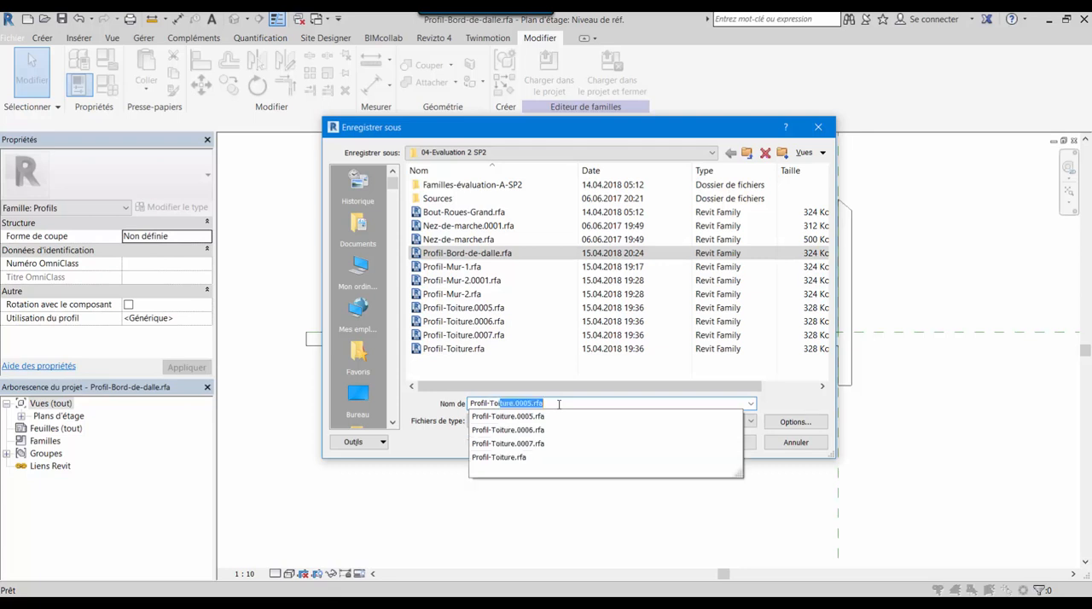
text(oit-01)
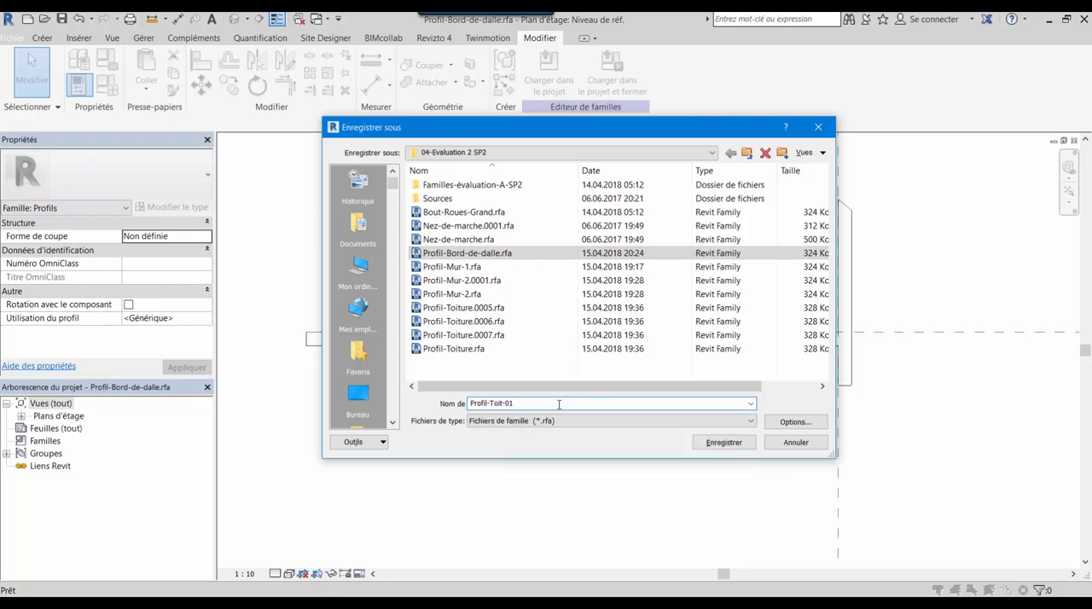
click(723, 442)
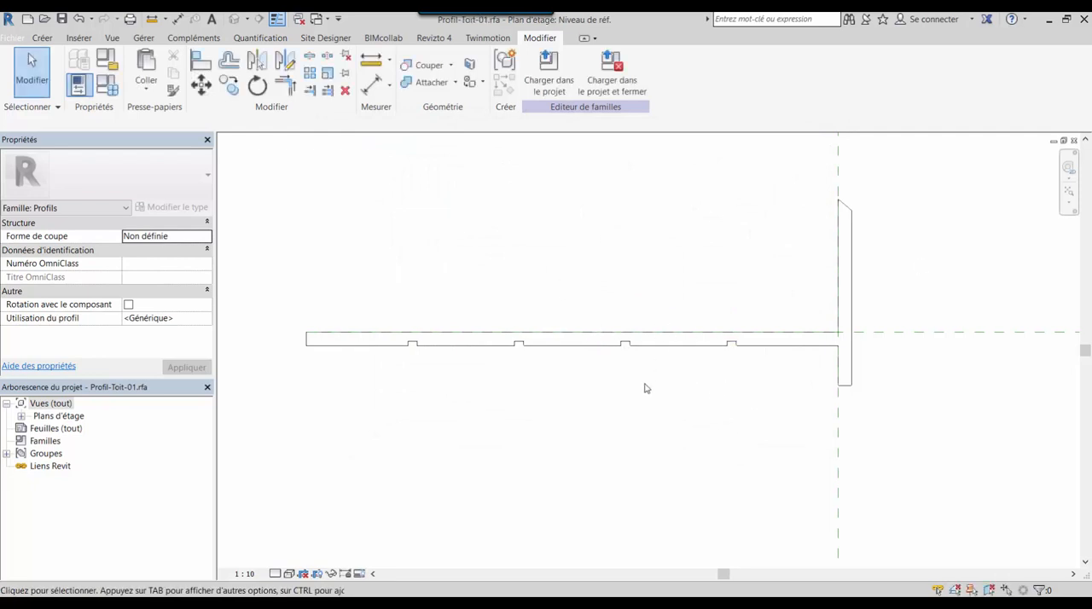
Load the profile family into the Cours-29.03 project and show the whole building in the 3D view
click(549, 70)
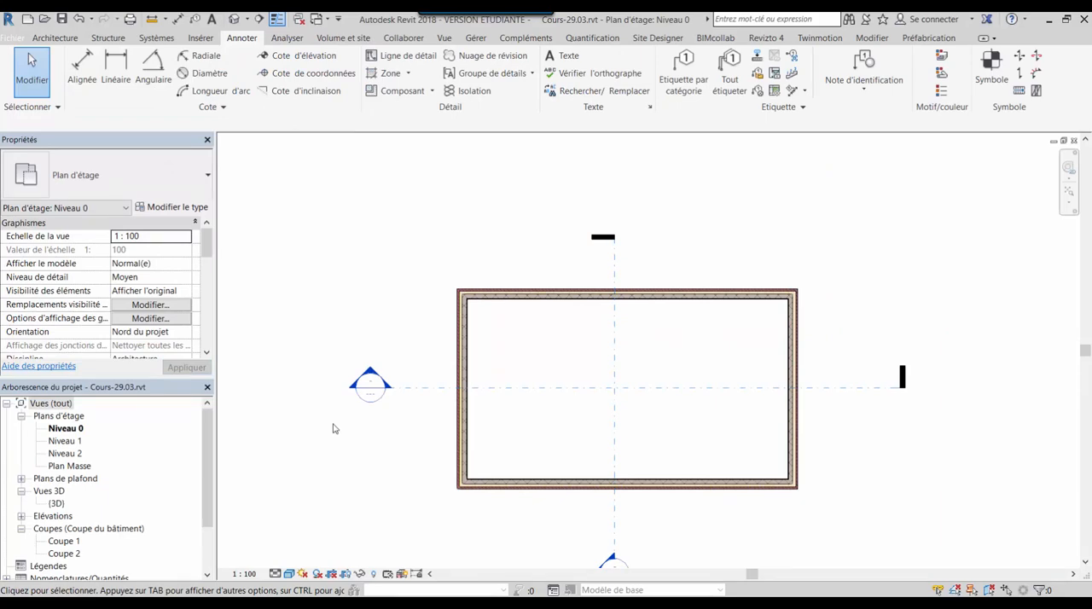
key(ctrl+Tab)
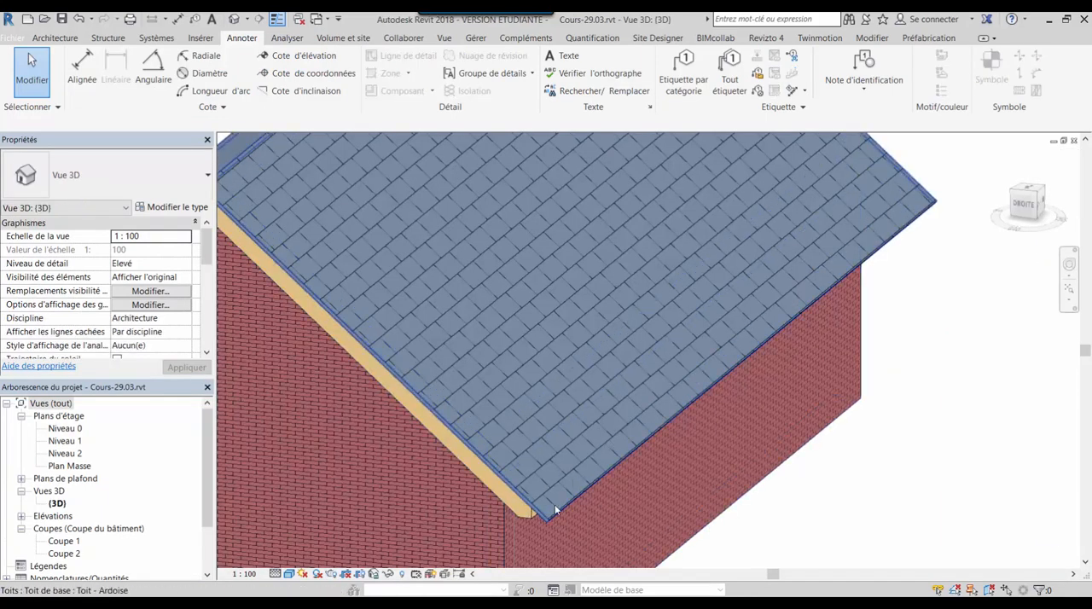
shift+middle_drag(555, 505, 864, 504)
shift+middle_drag(744, 357, 892, 476)
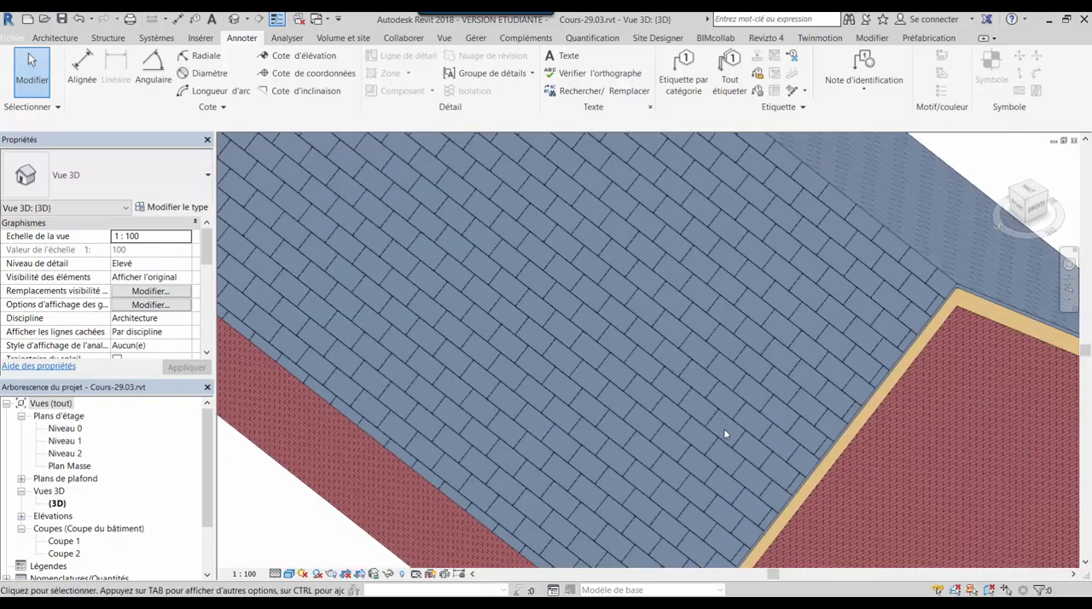
scroll(724, 430, down, 6)
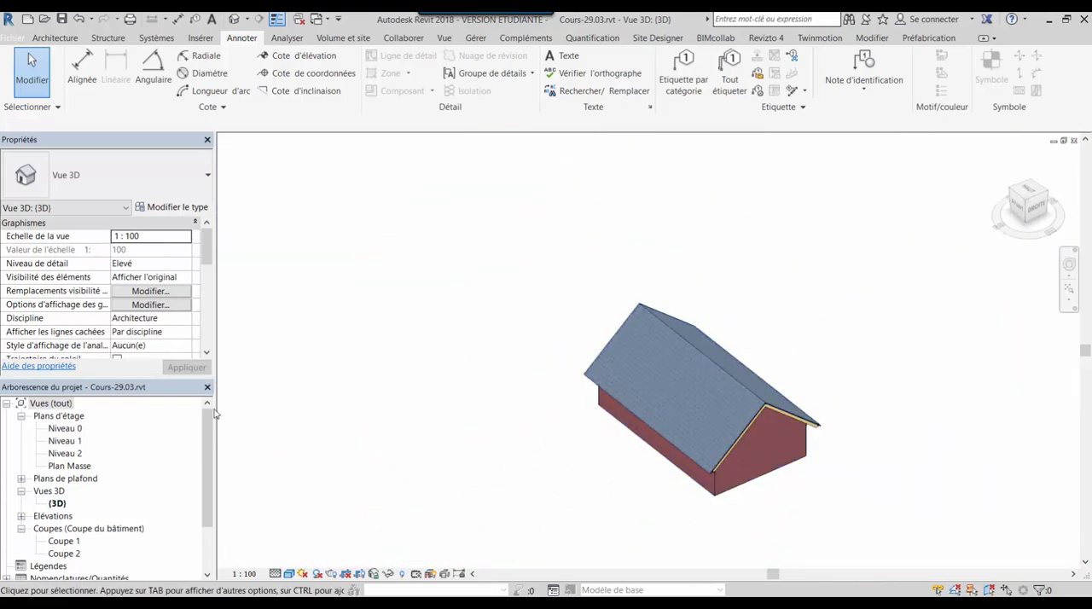
double_click(66, 429)
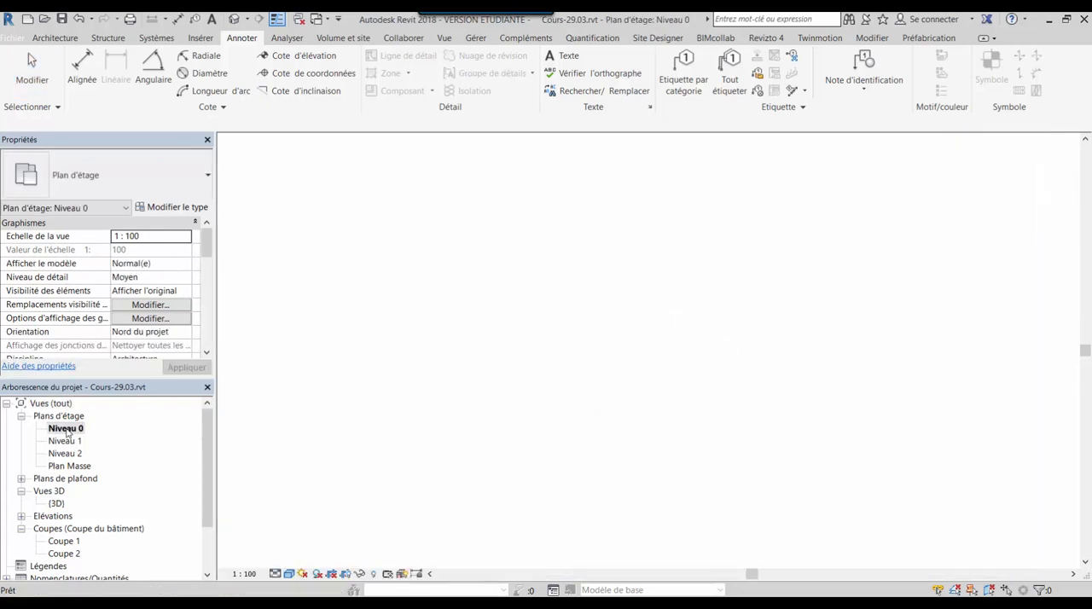
middle_drag(567, 350, 556, 271)
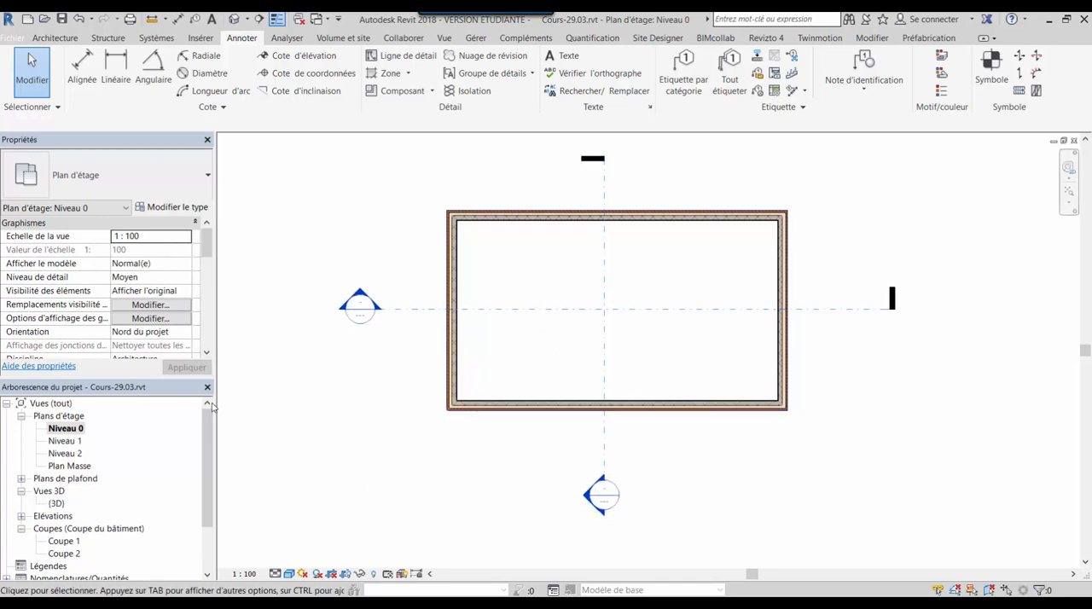
double_click(57, 504)
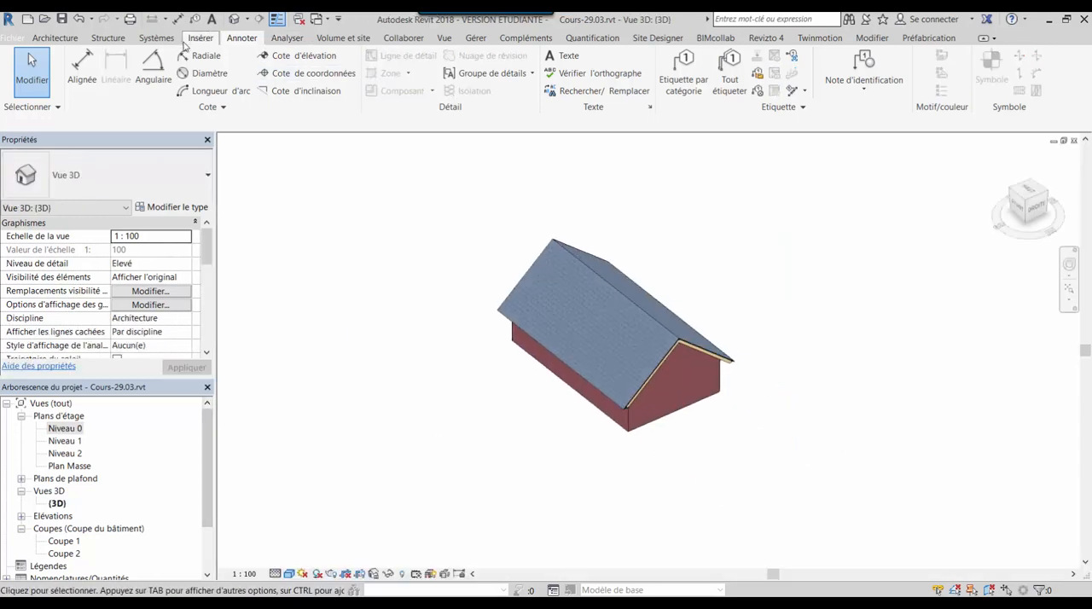
Start a roof fascia (Bord de toiture) and duplicate its type as Bord de toit-Tuto
click(57, 39)
click(238, 56)
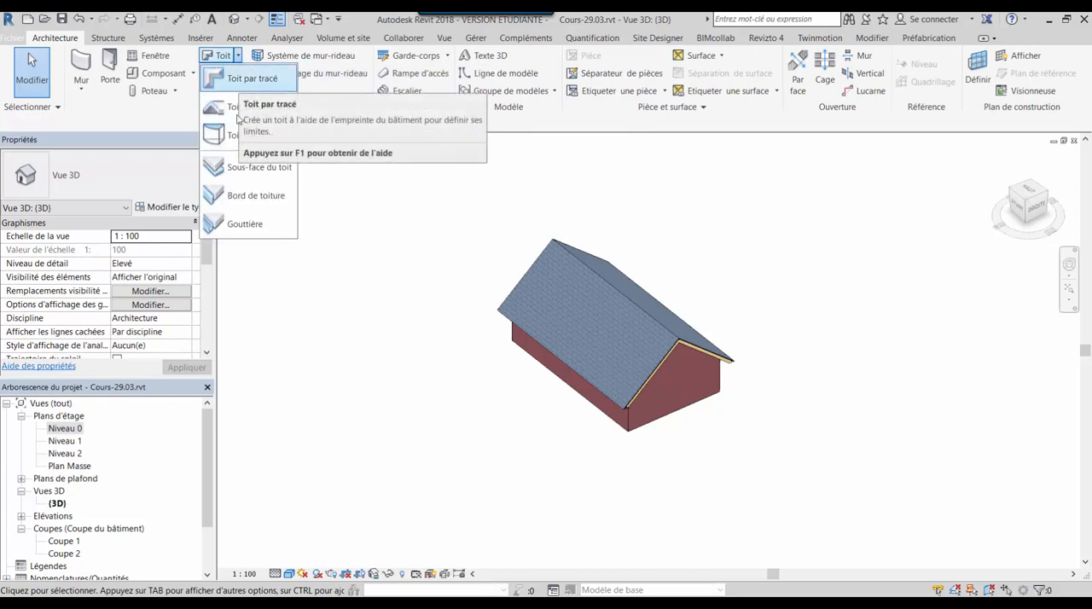
click(254, 196)
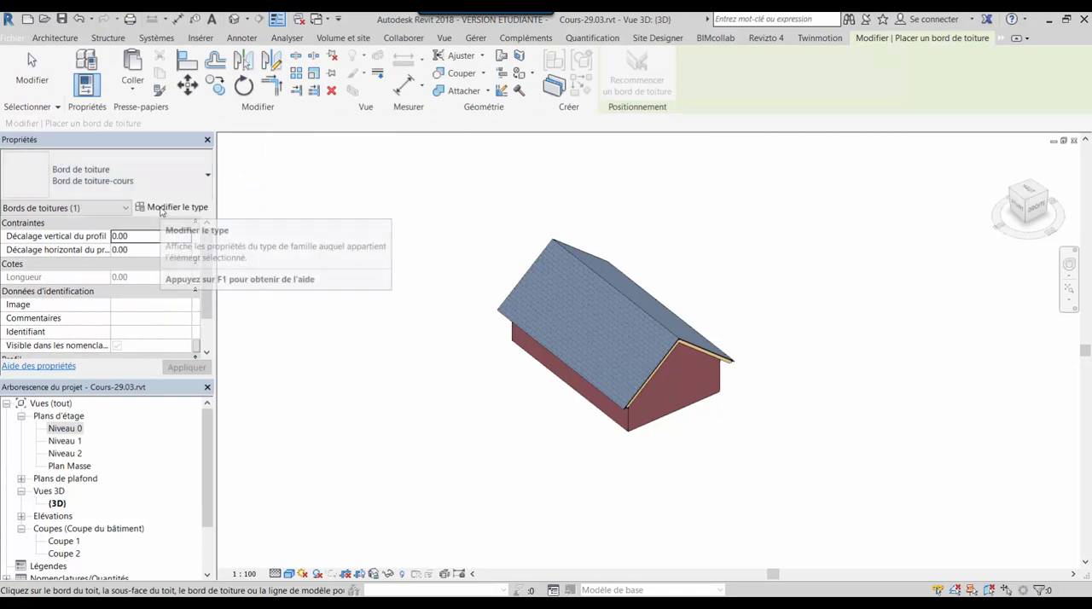
click(175, 207)
click(754, 92)
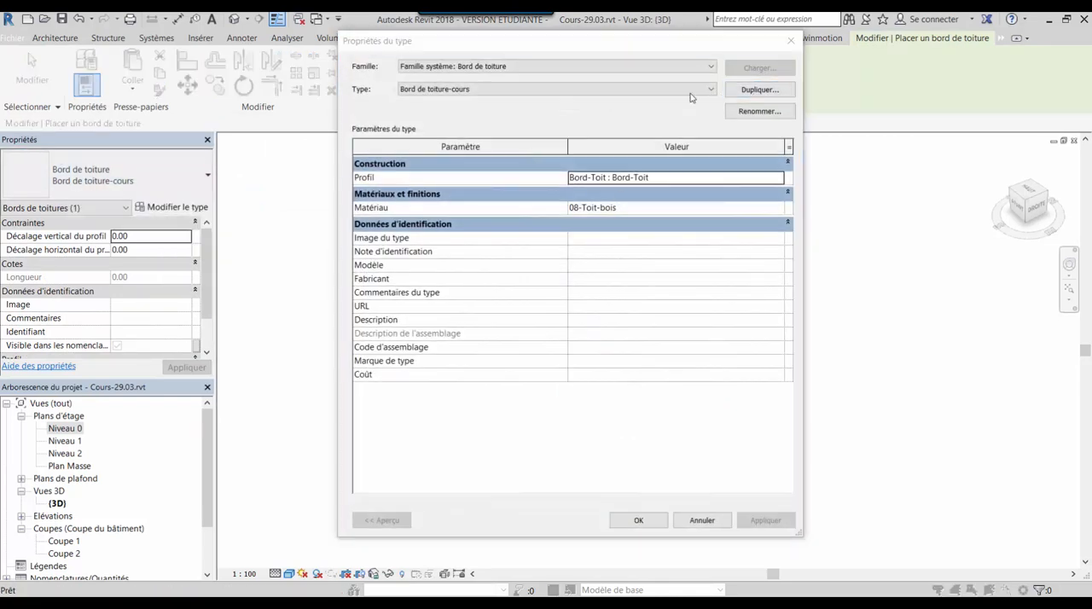
click(643, 263)
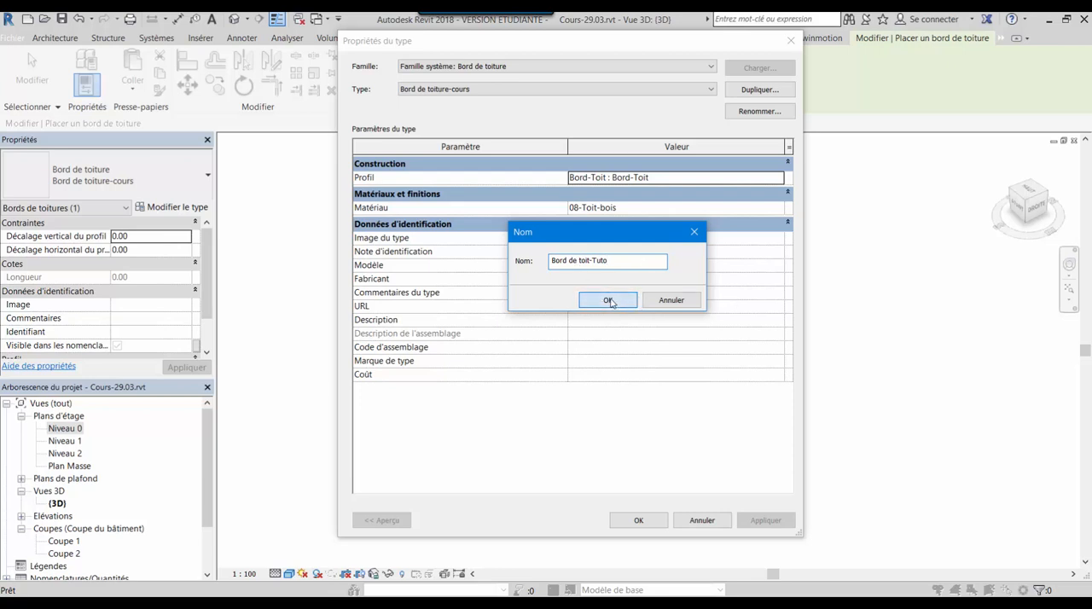
click(608, 301)
Check which profiles are available for the Bord de toit-Tuto type and accept its type properties
click(646, 205)
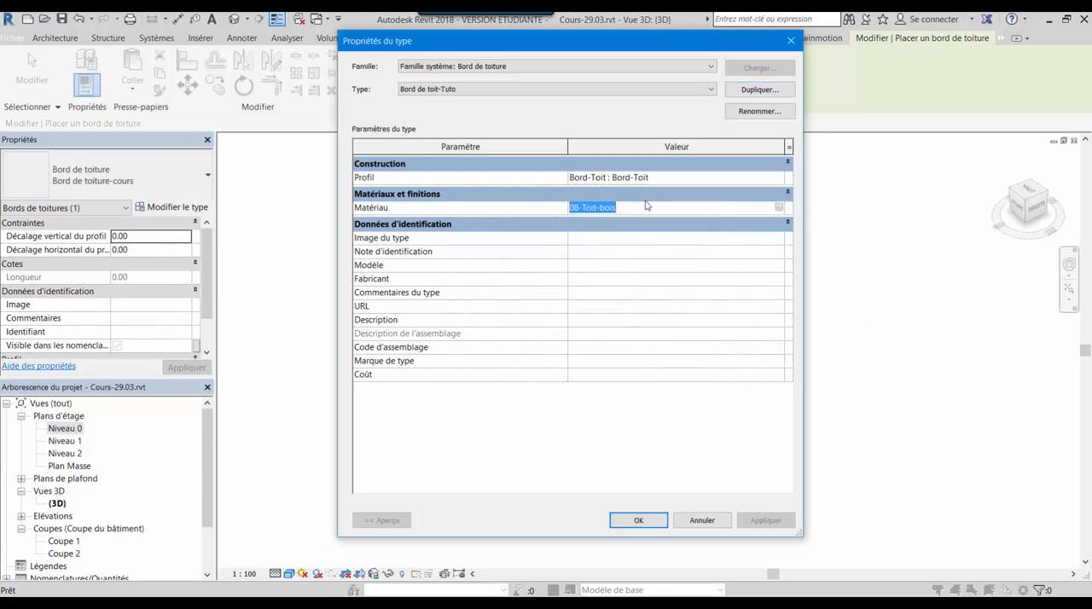
click(763, 177)
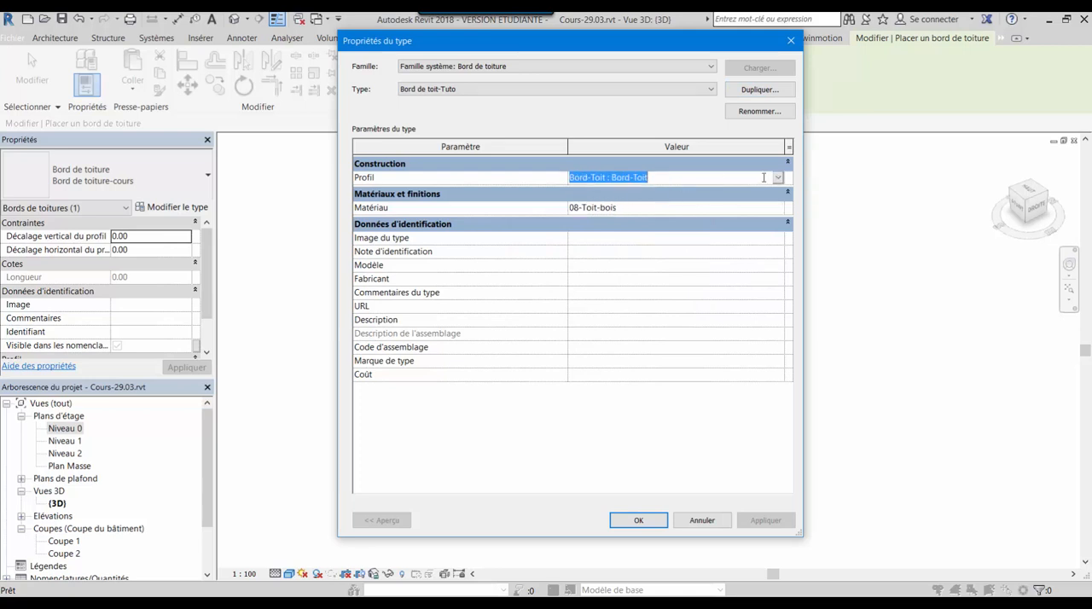
click(778, 177)
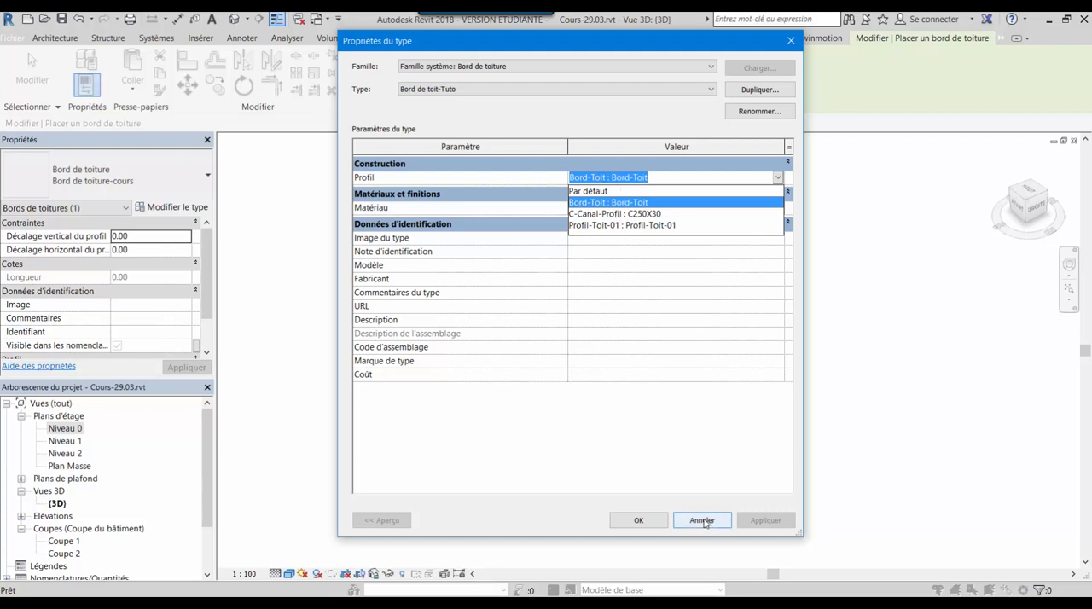
click(634, 520)
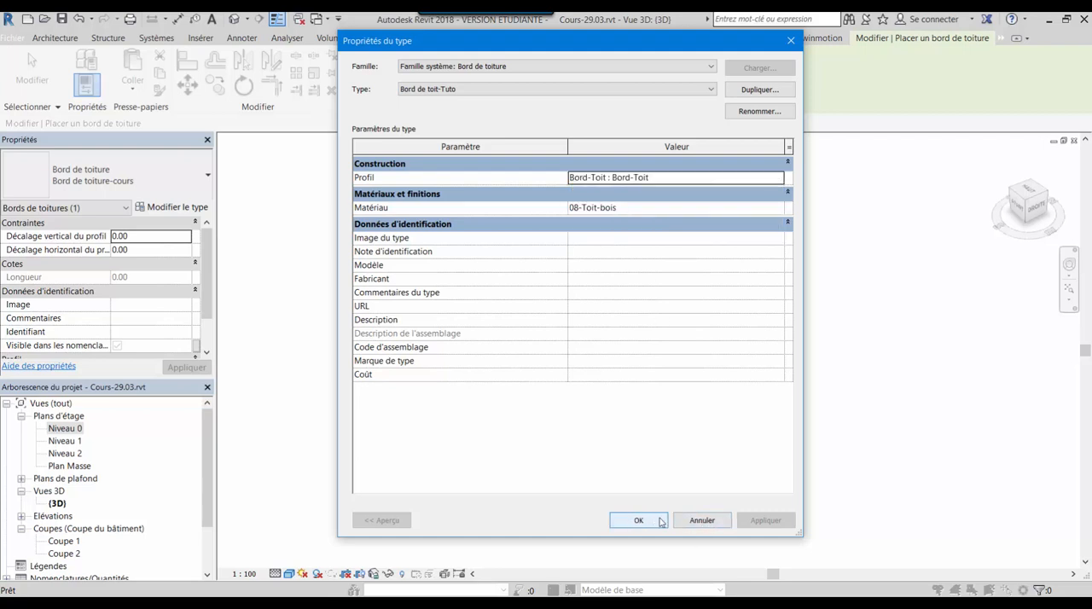
click(634, 520)
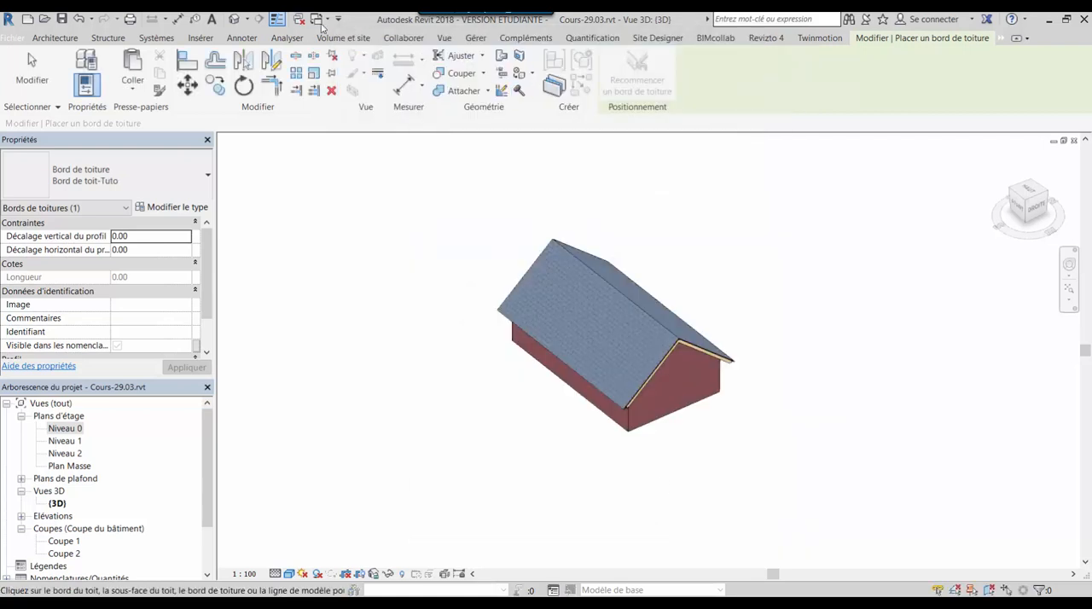
Switch back to the Profil-Toit-01 family and load it into the project again
click(319, 18)
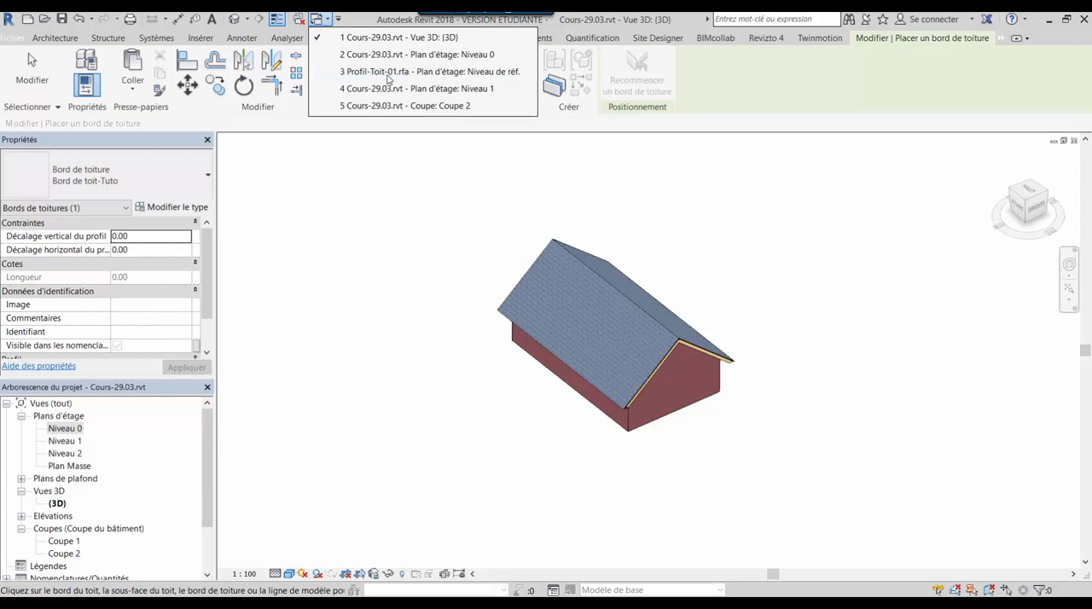
click(388, 75)
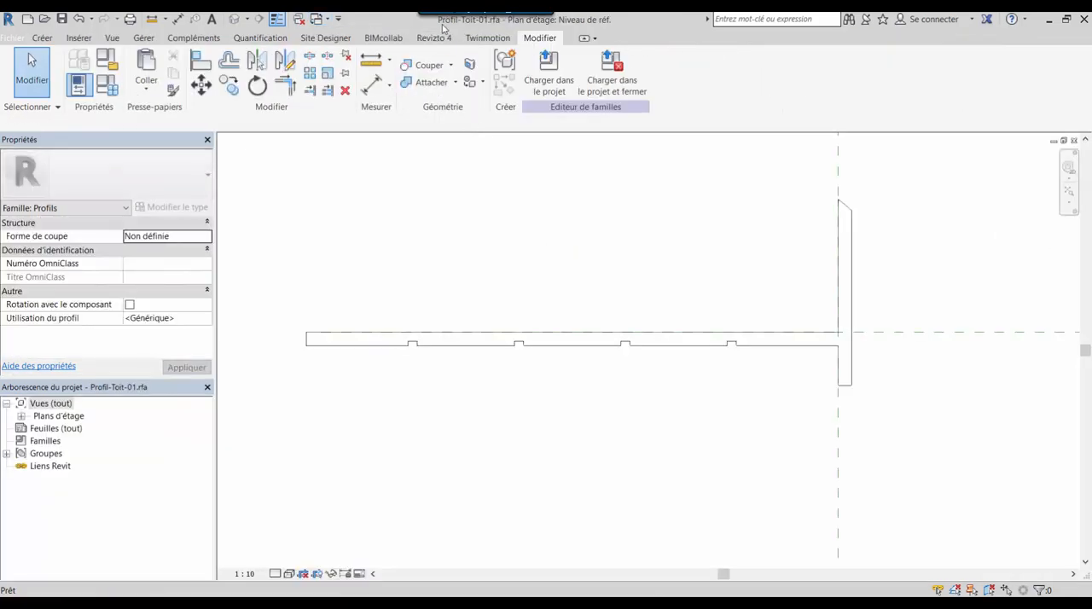
click(545, 58)
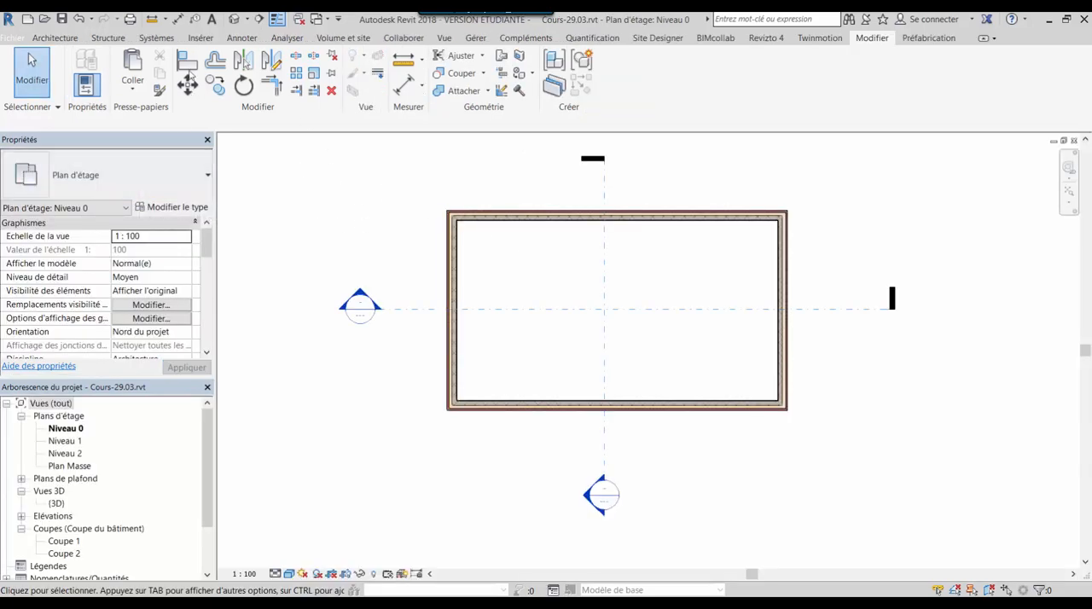
Start the roof fascia command again and assign the Profil-Toit-01 : Profil-Toit-01 profile to the Bord de toiture-cours type
click(50, 39)
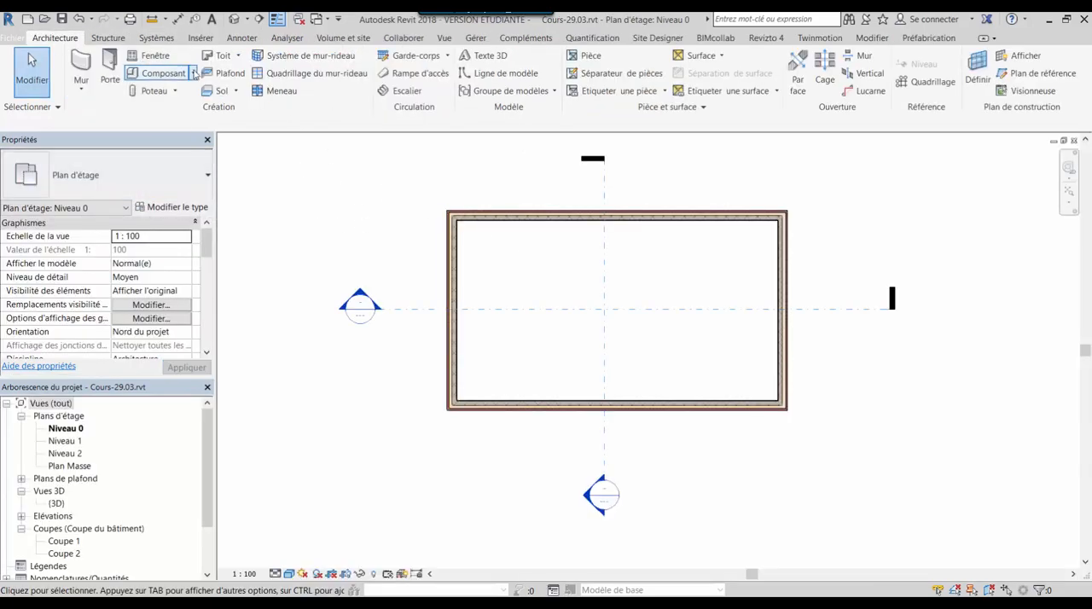
click(238, 55)
click(254, 195)
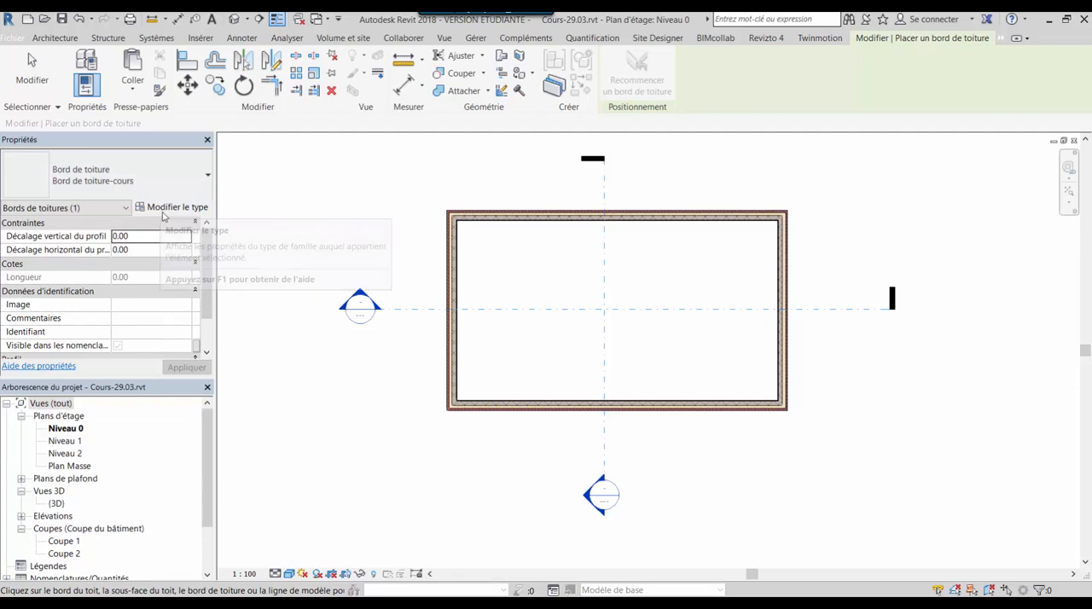
click(164, 213)
click(672, 179)
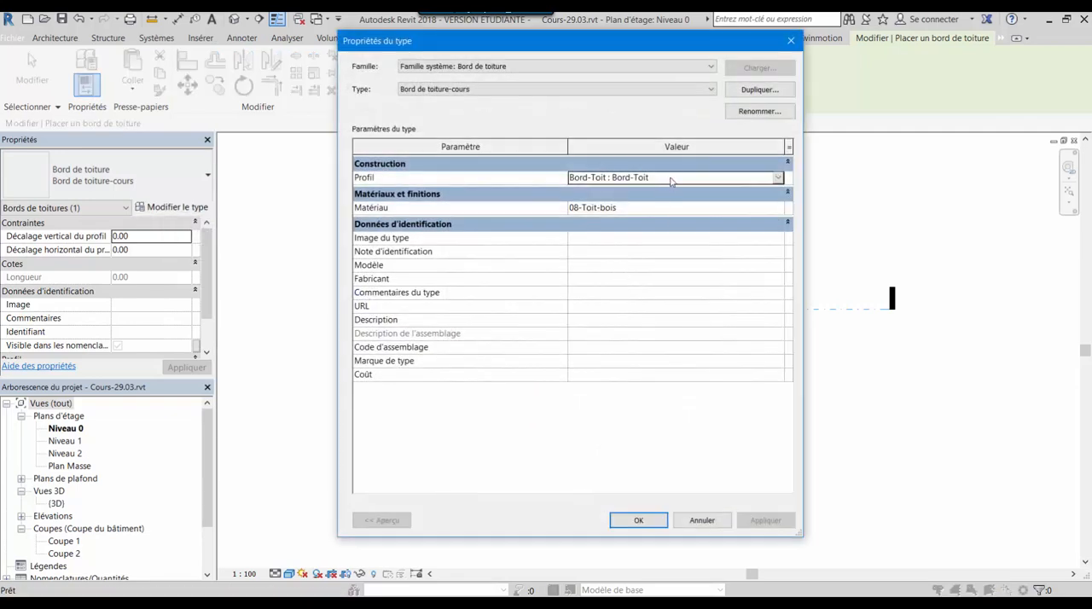
click(778, 179)
click(598, 224)
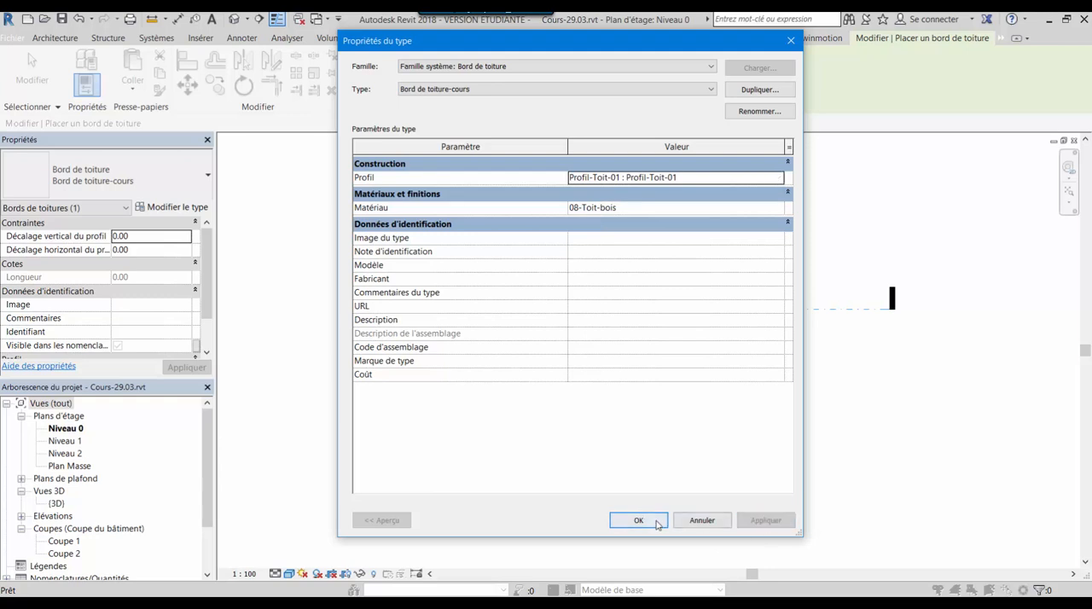
click(639, 520)
Try to place the roof fascia on the lower edge of the roof's eave in the 3D view
key(ctrl+Tab)
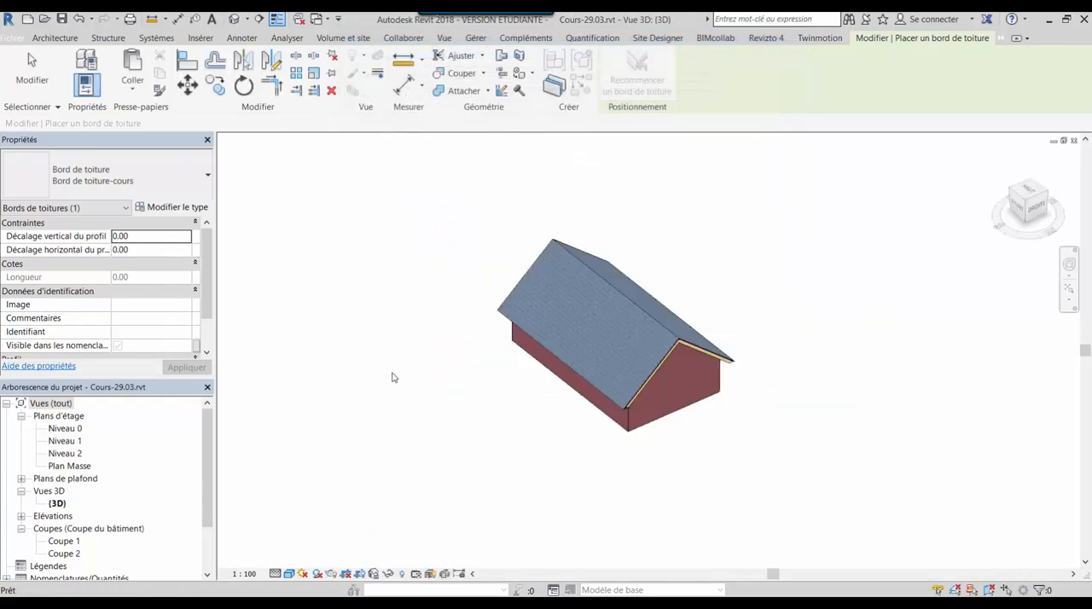
shift+middle_drag(678, 419, 617, 295)
scroll(617, 294, up, 6)
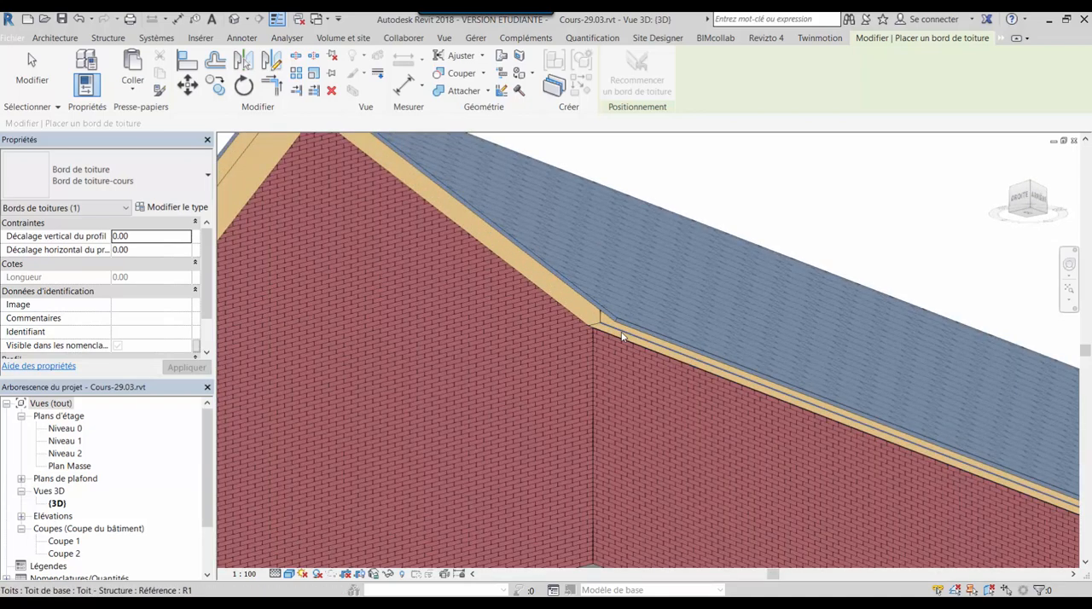
click(621, 336)
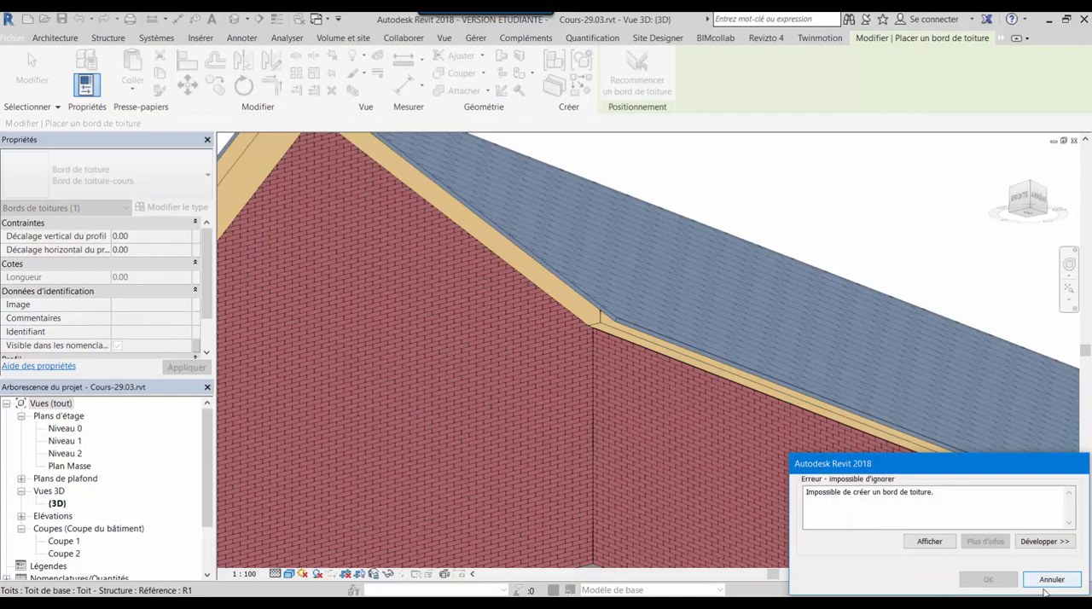
click(1034, 579)
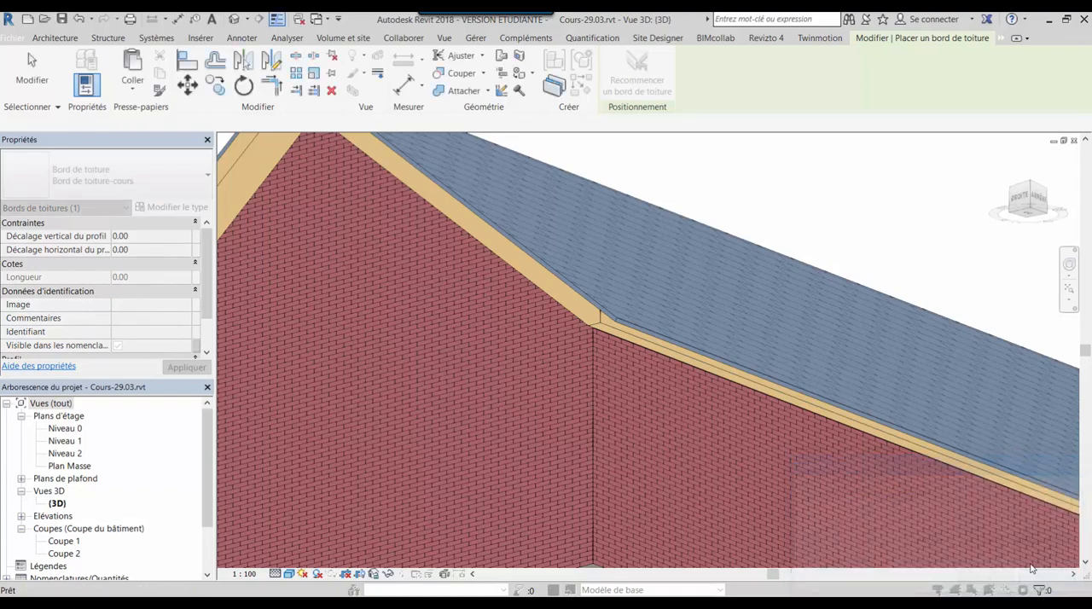
scroll(506, 305, down, 3)
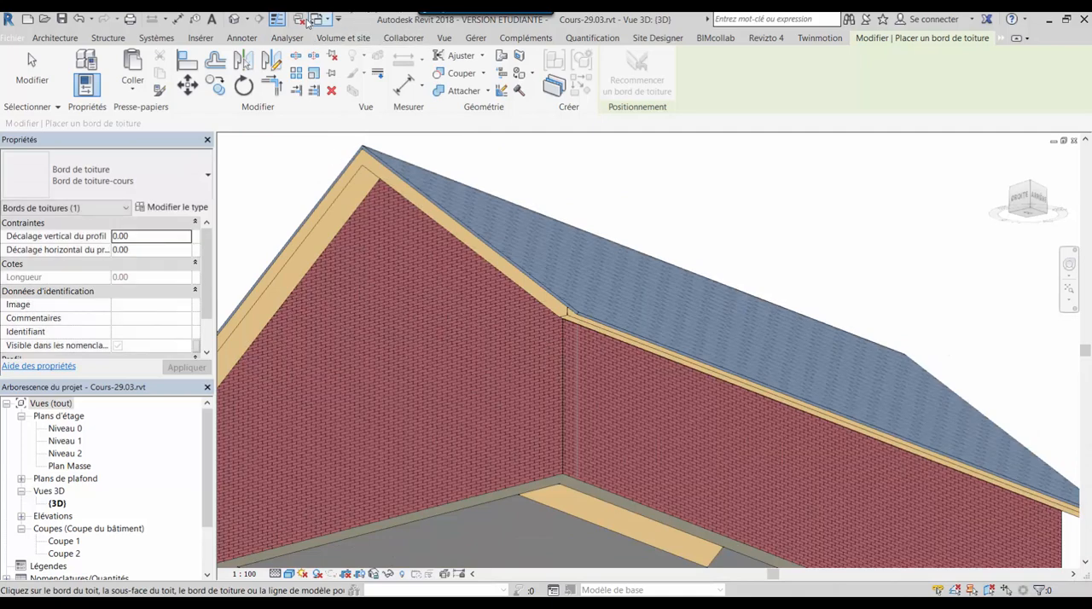
Switch to the Profil-Toit-01 family and delete the short vertical line closing the far end of the notched board
click(327, 20)
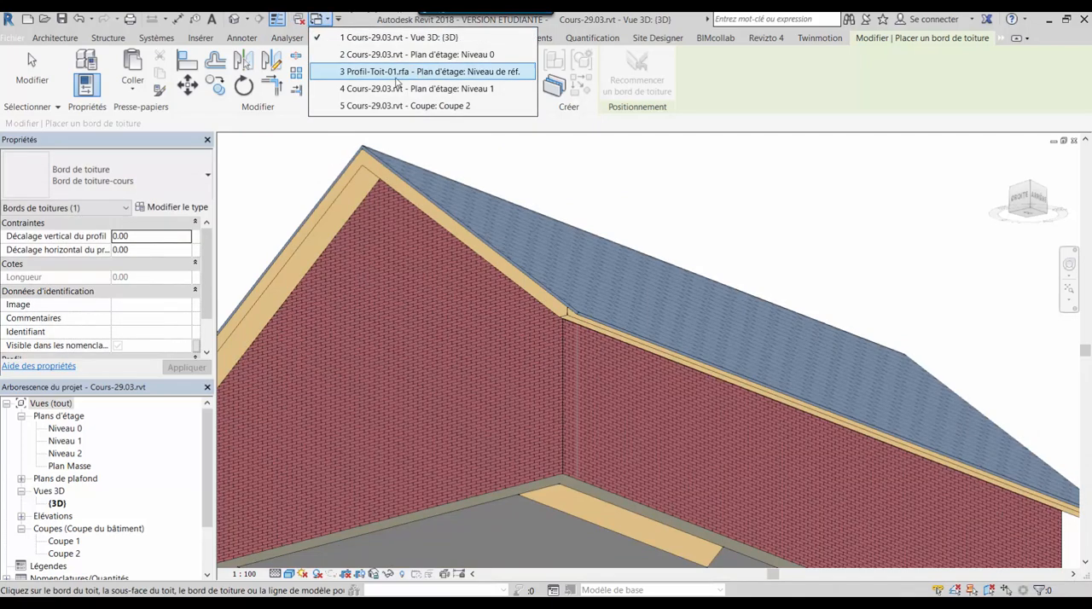
click(384, 74)
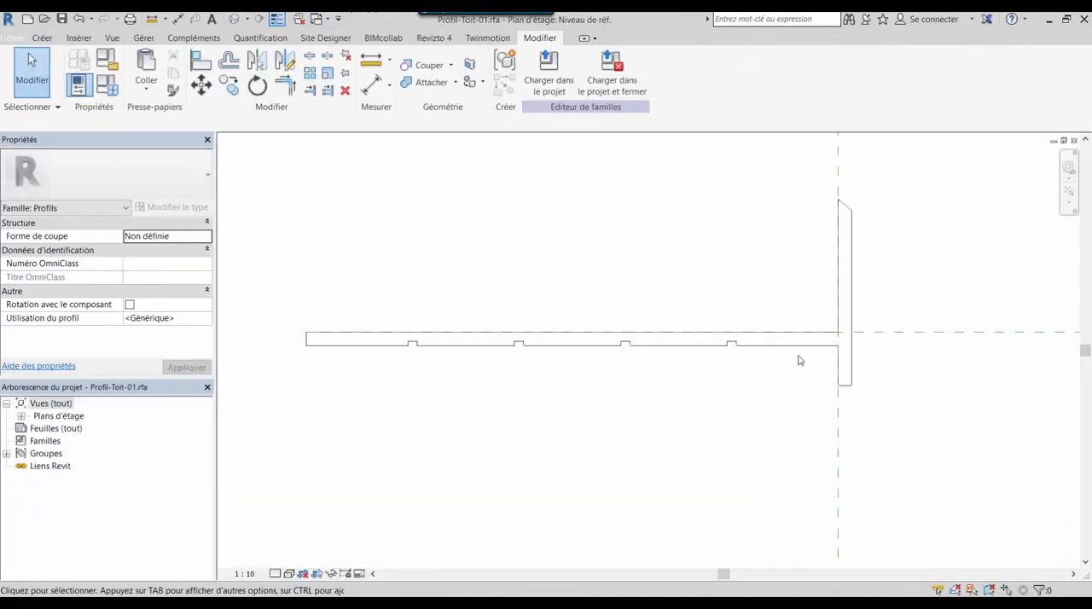
middle_drag(800, 361, 660, 405)
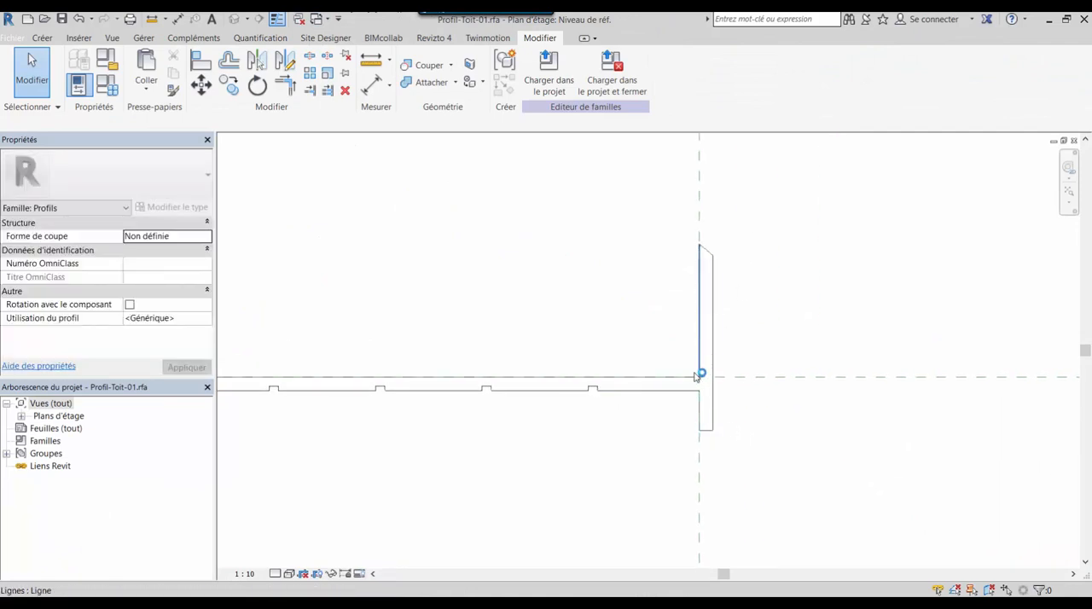
middle_drag(312, 395, 603, 403)
scroll(603, 403, down, 1)
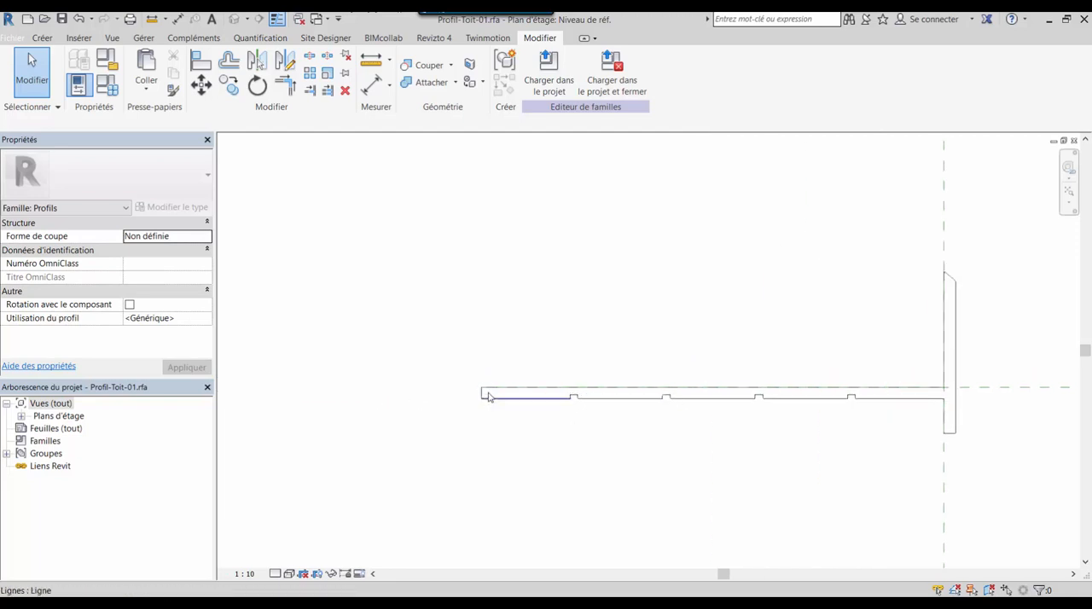
scroll(483, 398, up, 3)
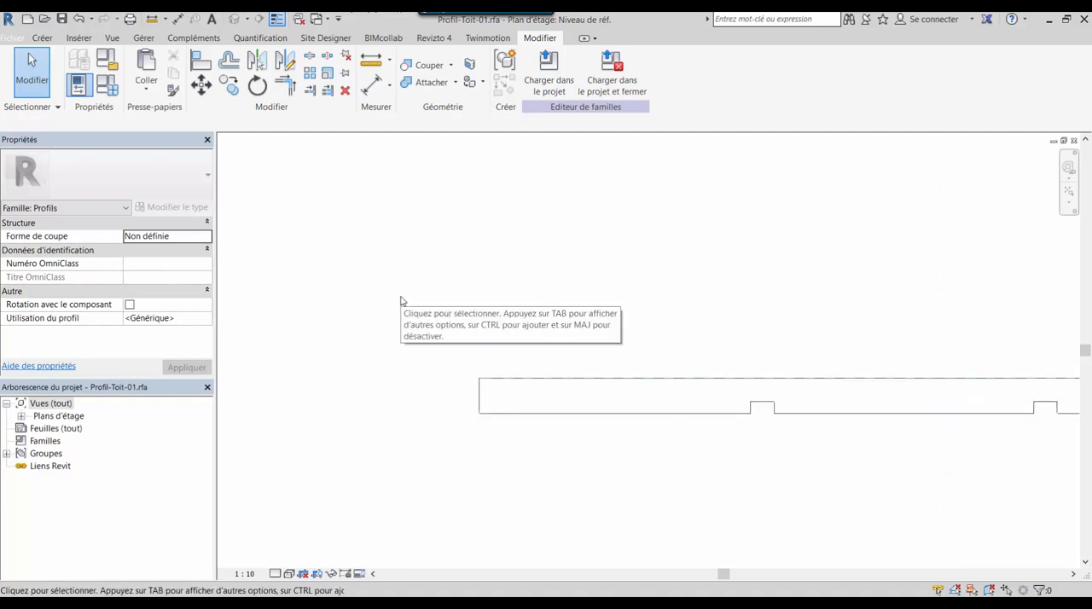
drag(401, 300, 591, 491)
key(Delete)
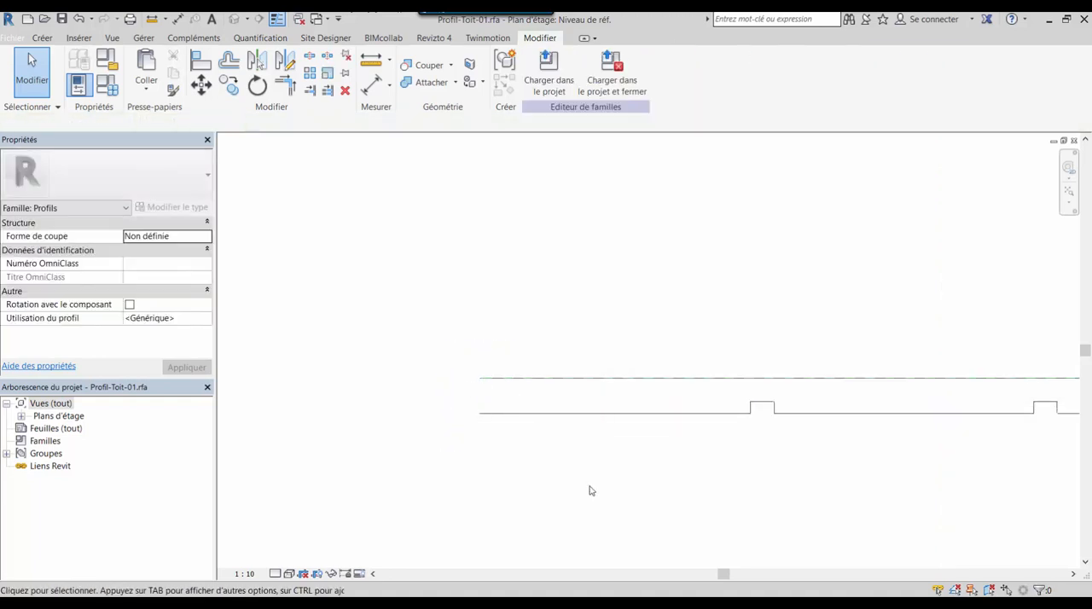
Redraw the 15 mm vertical line that closes the far end of the notched board profile
click(42, 37)
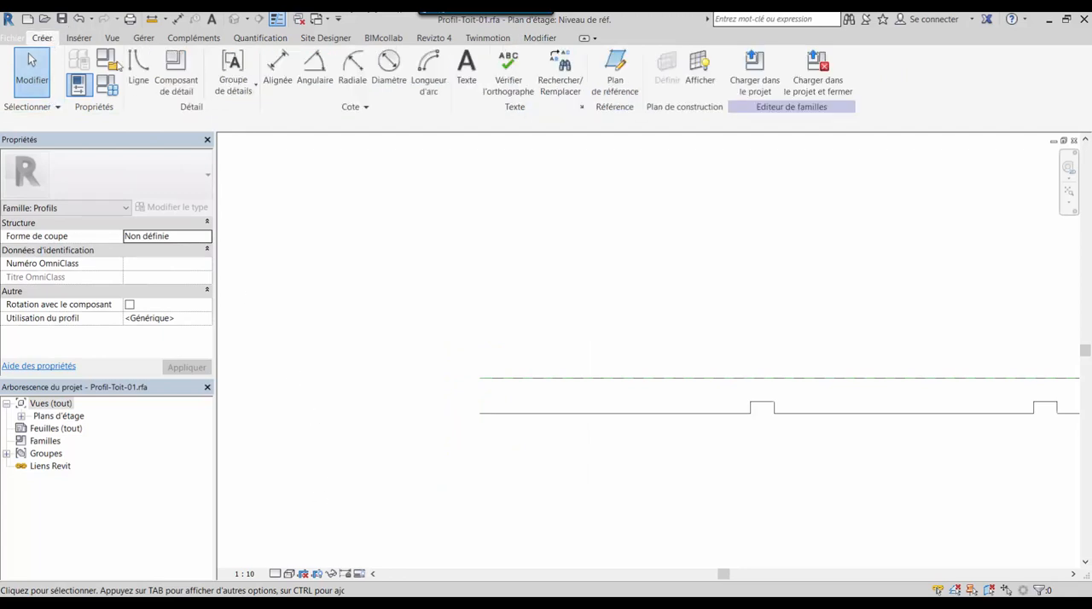
click(138, 70)
click(479, 377)
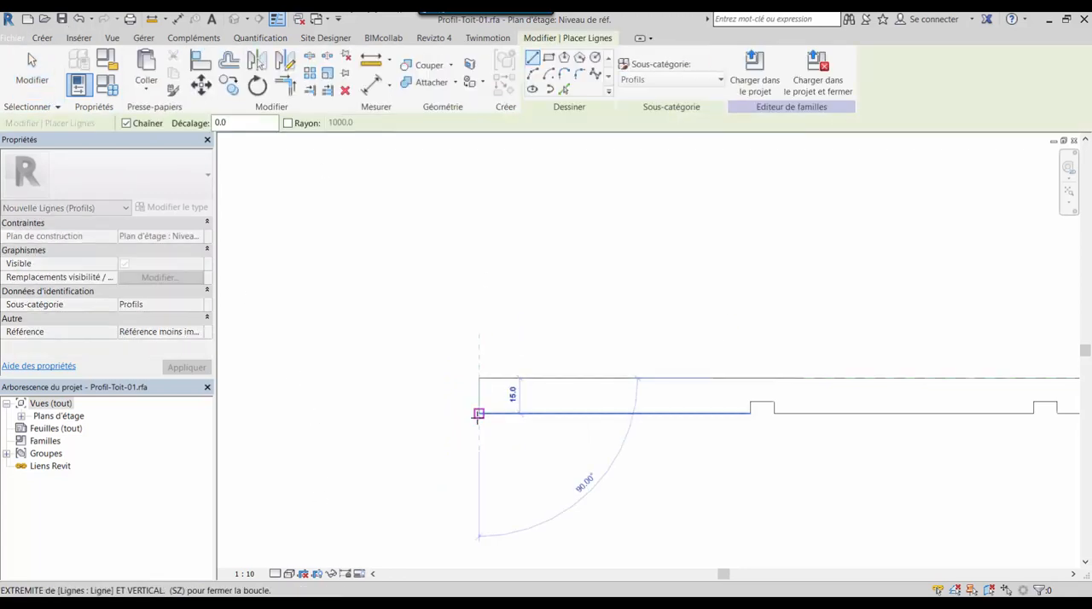
click(479, 413)
right_click(464, 450)
click(572, 511)
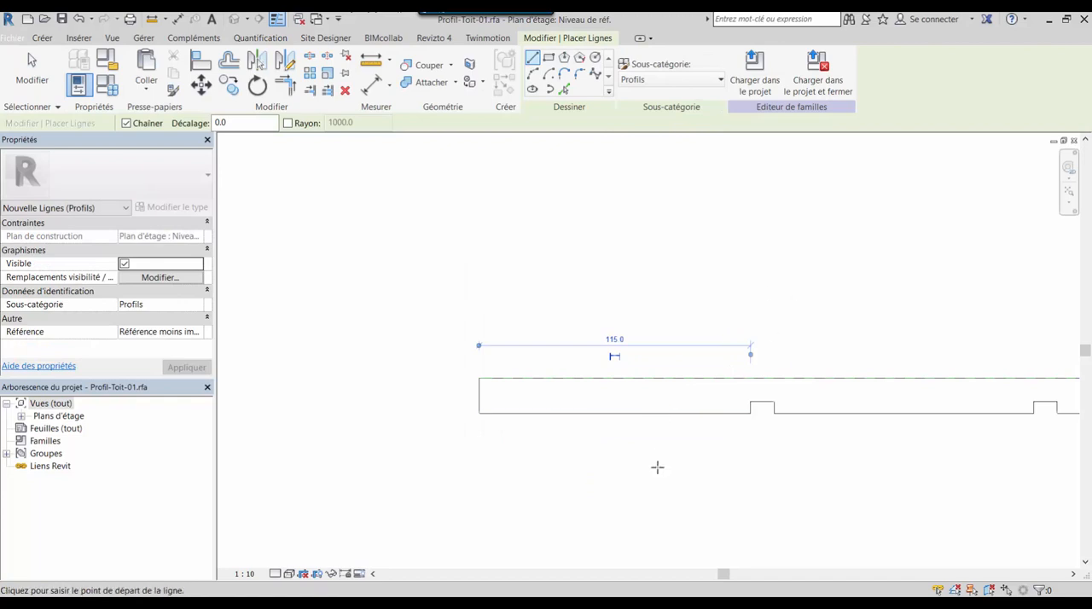
Save the Profil-Toit-01 family and load it into the Cours-29.03 project again
scroll(657, 468, down, 4)
middle_drag(925, 448, 508, 313)
scroll(648, 352, down, 2)
middle_drag(714, 380, 754, 377)
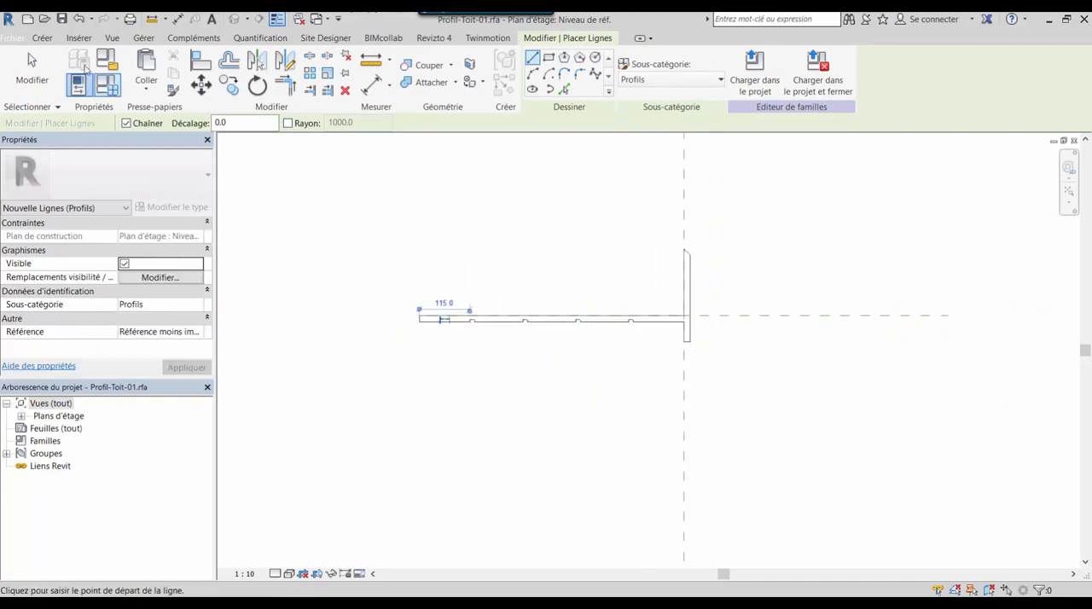
click(62, 19)
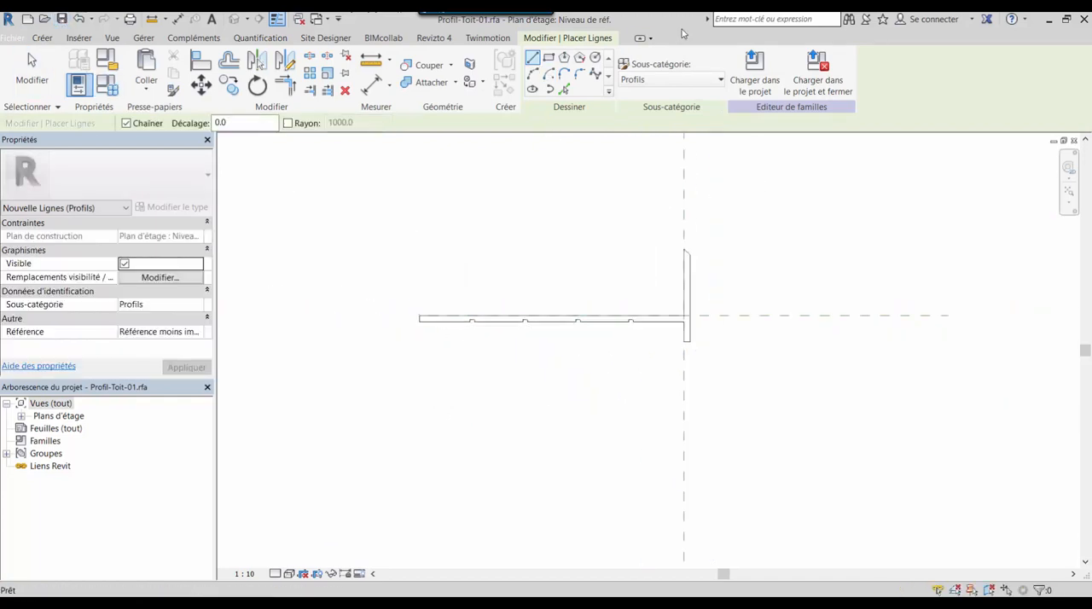
click(754, 72)
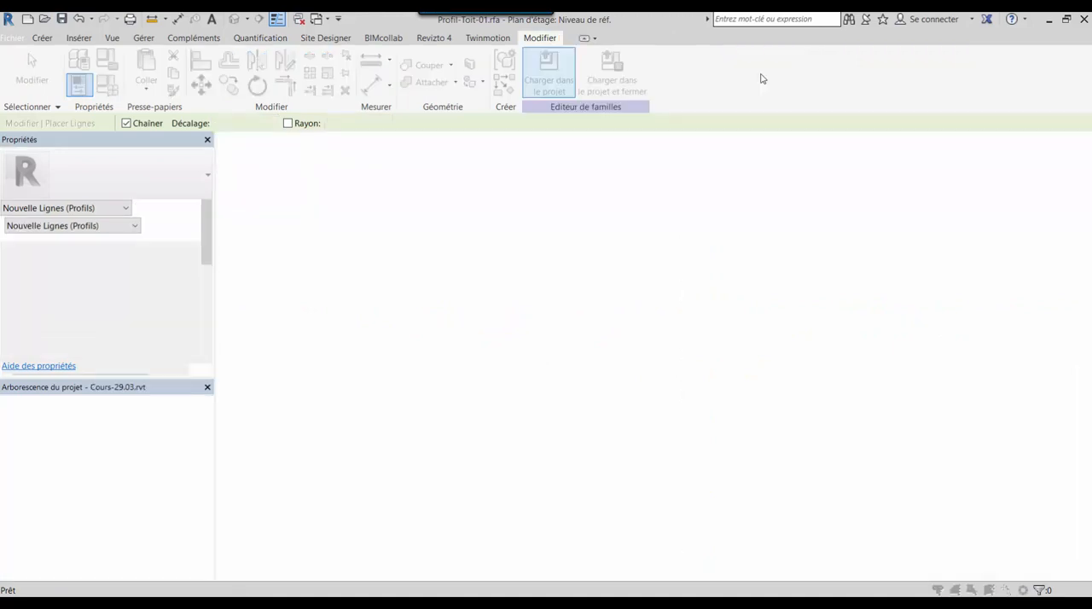
click(498, 275)
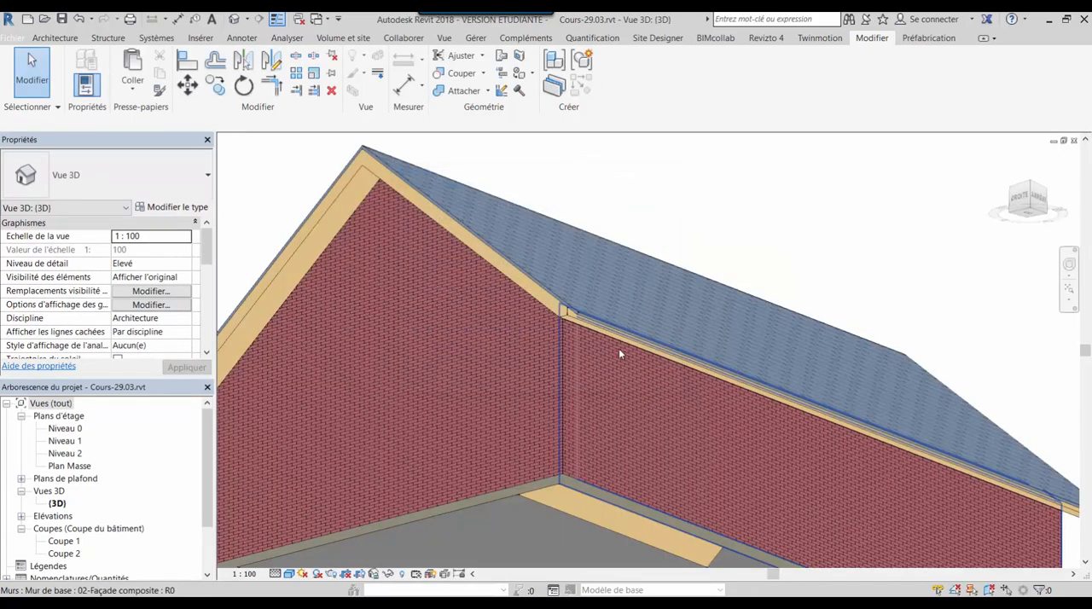
Place a Bord de toiture-cours roof fascia with the Profil-Toit-01 profile along the lower edge of the structural roof's eave
scroll(584, 326, up, 3)
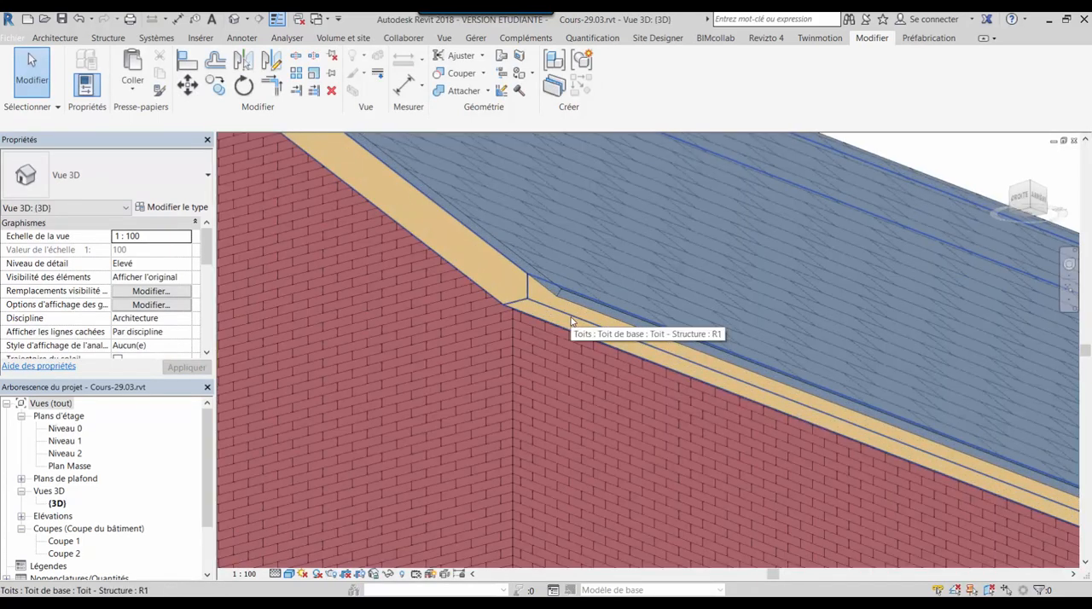
click(572, 320)
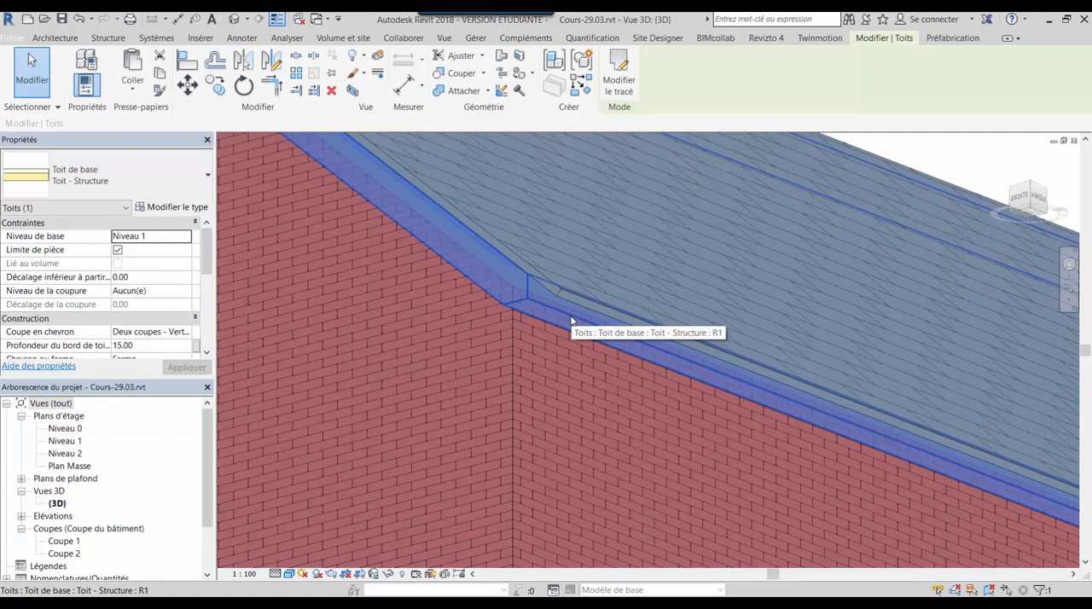
key(Escape)
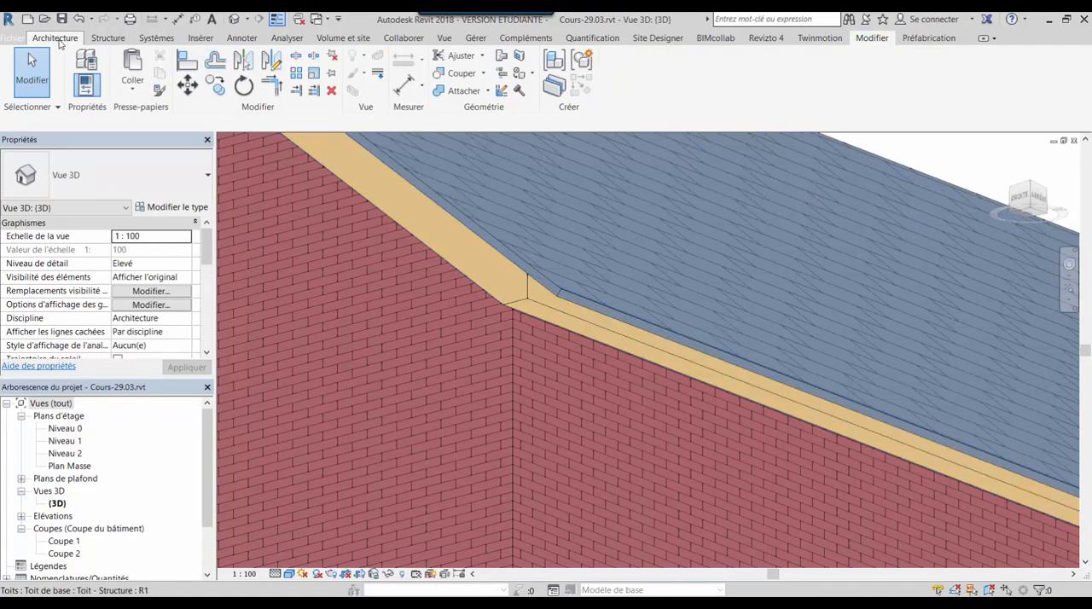
click(57, 38)
click(238, 55)
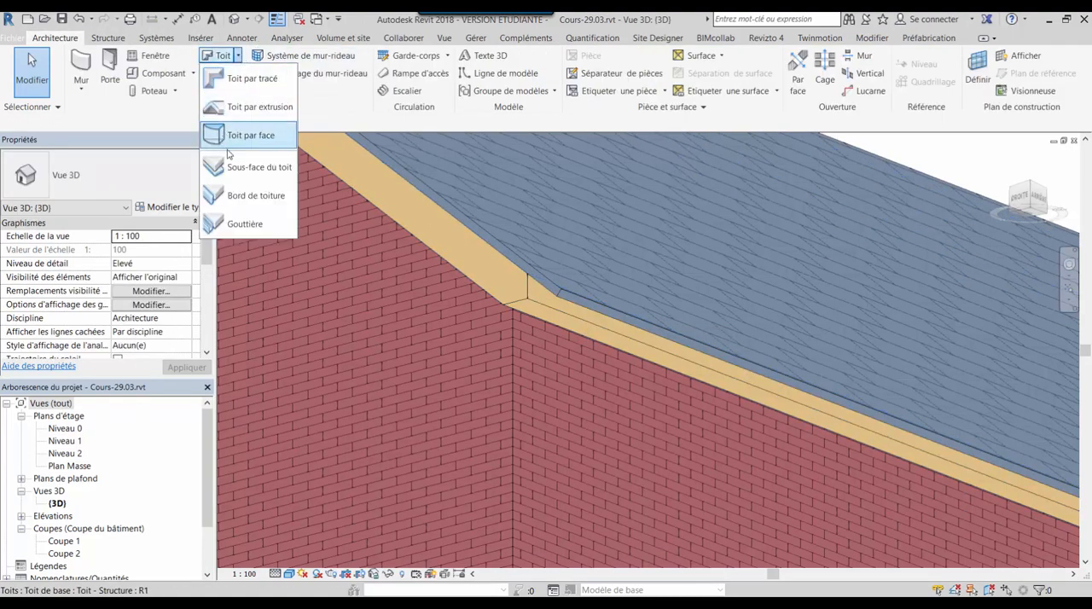
click(256, 196)
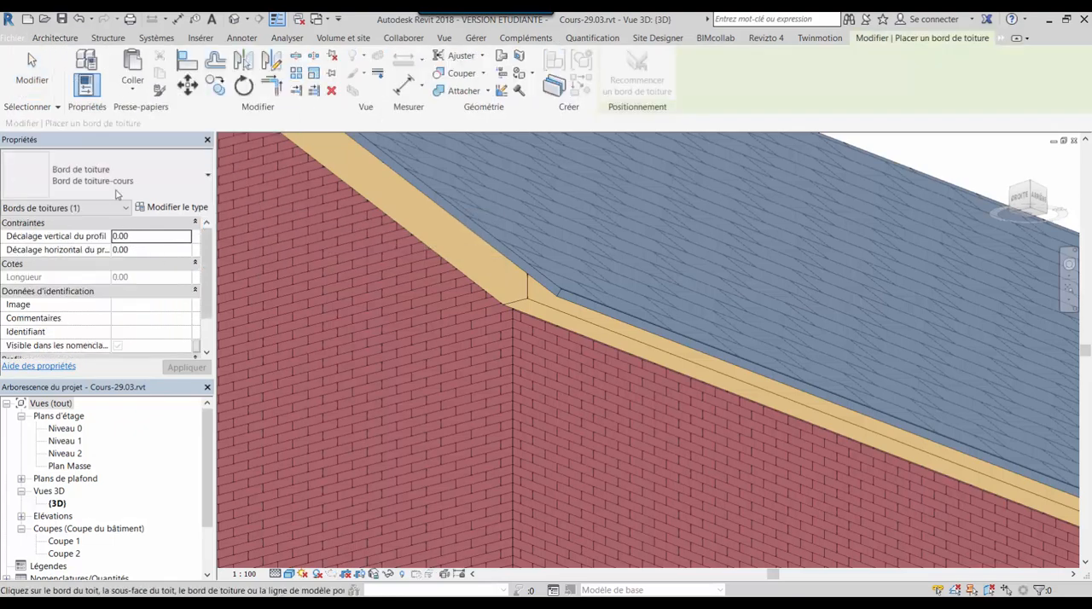
click(171, 206)
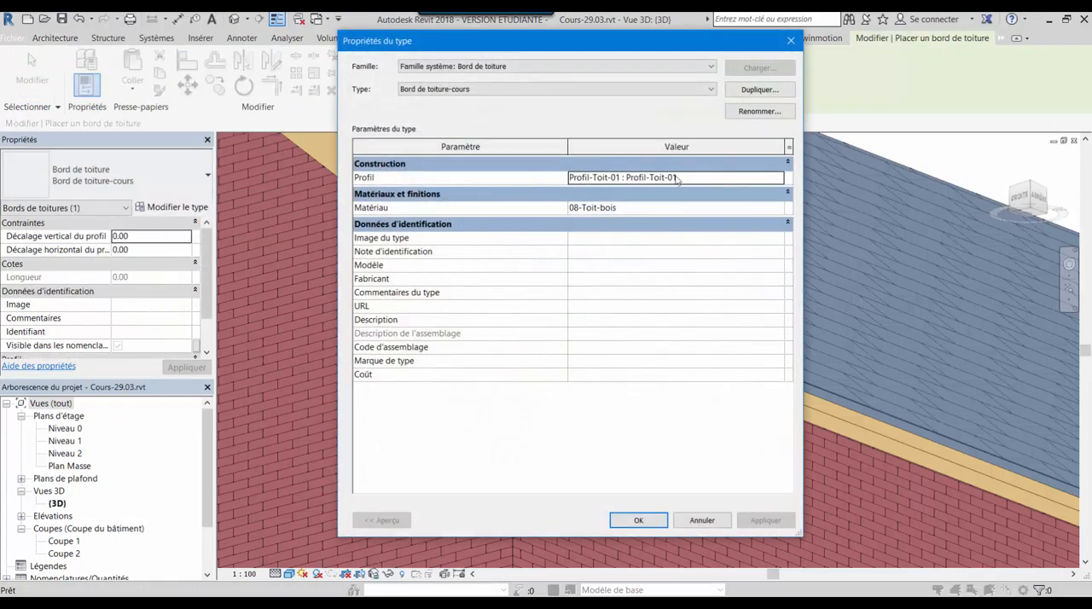
click(638, 520)
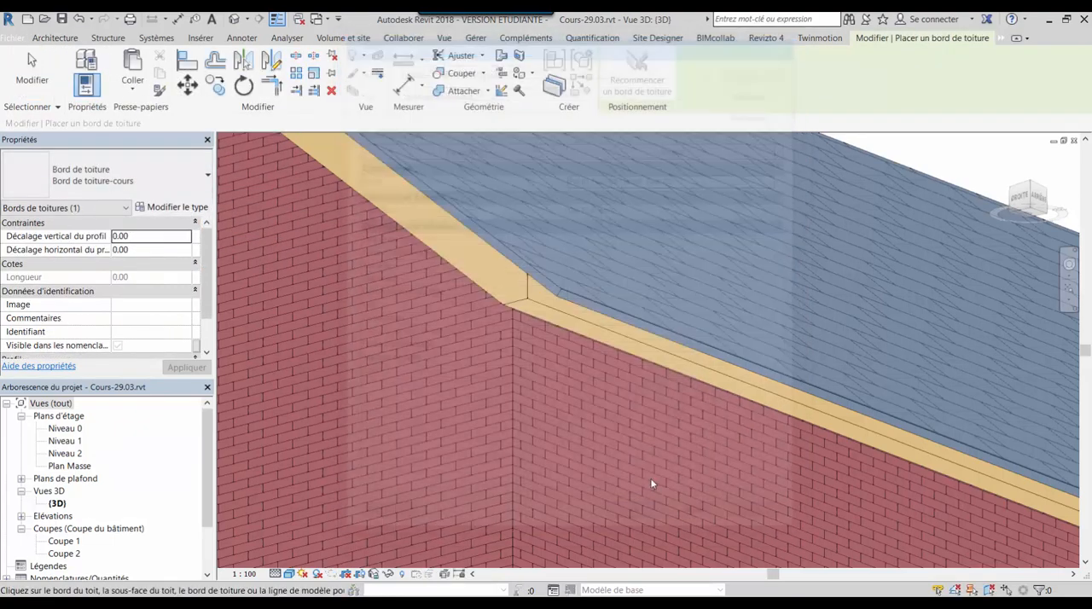
click(640, 347)
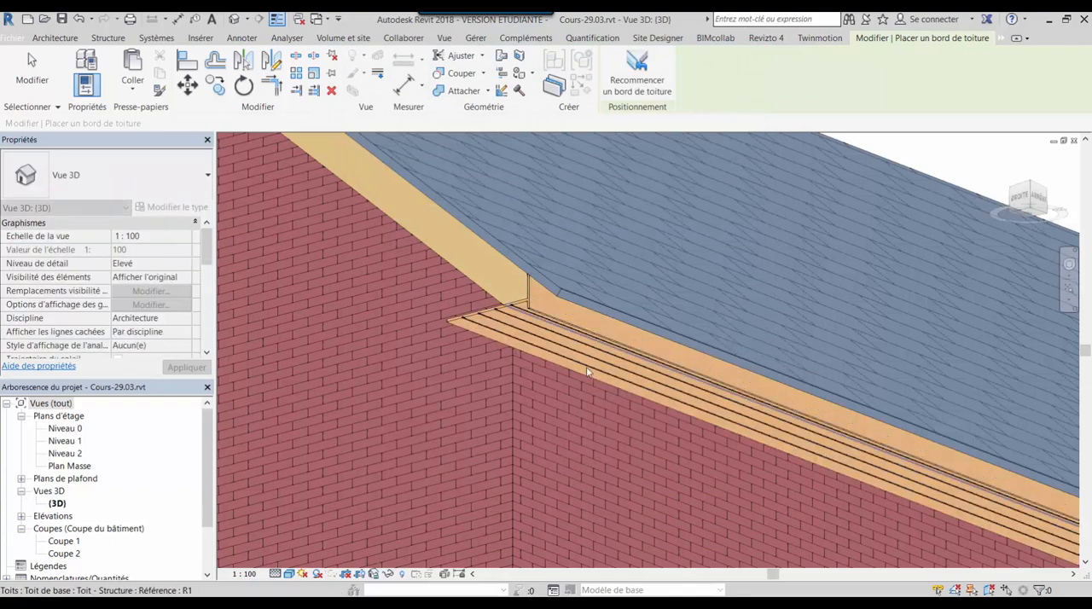
Examine the placed roof fascia's fit against the eave and wall from several angles
shift+middle_drag(503, 386, 556, 361)
scroll(589, 437, down, 5)
scroll(674, 456, up, 5)
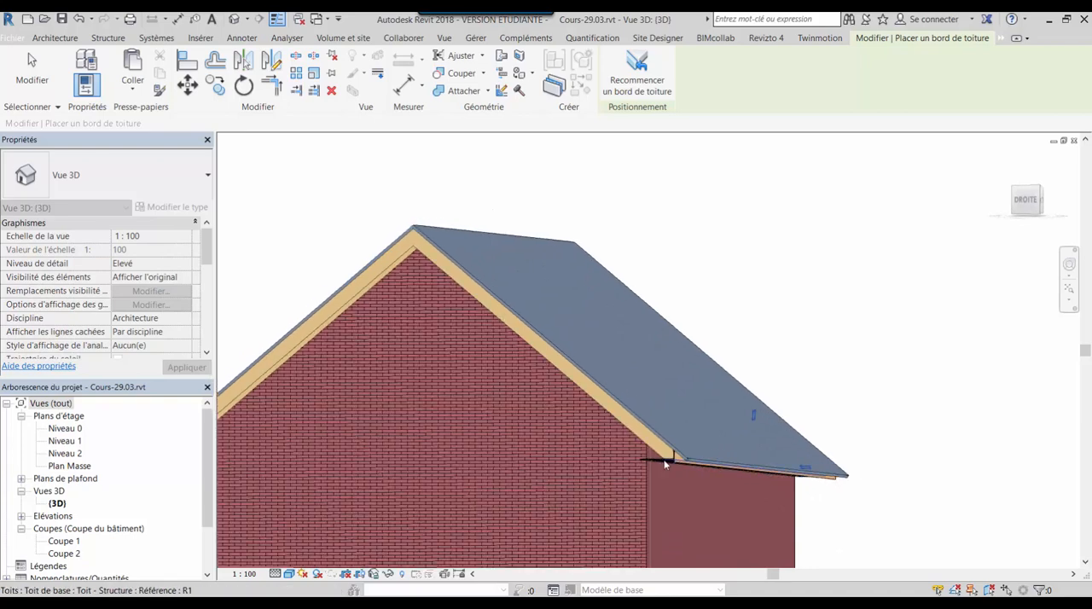
scroll(588, 461, up, 5)
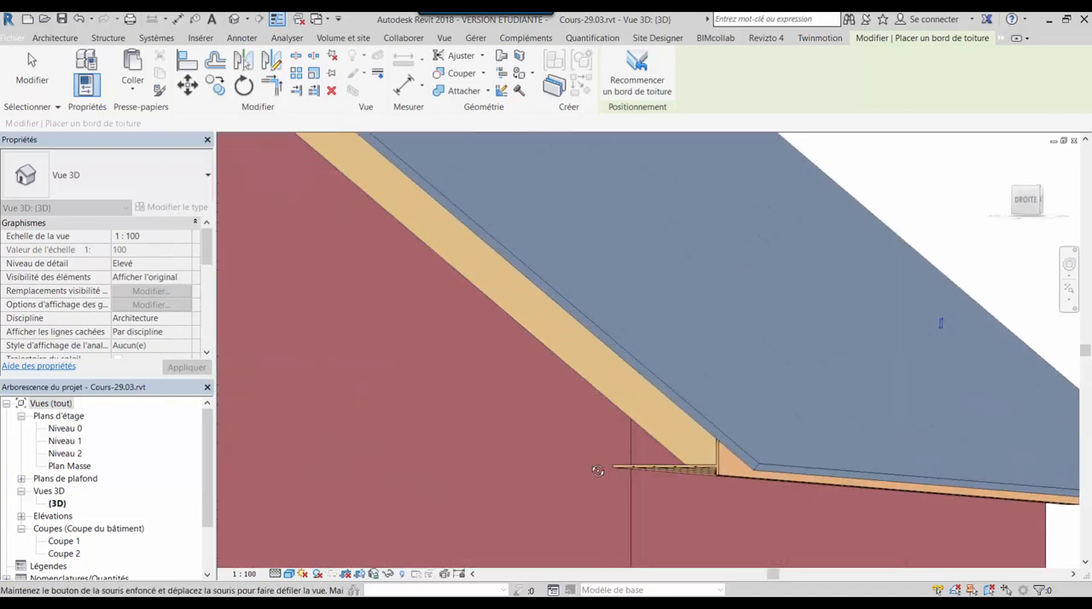
shift+middle_drag(629, 463, 487, 286)
shift+middle_drag(700, 436, 732, 392)
scroll(544, 417, down, 4)
middle_drag(438, 383, 627, 366)
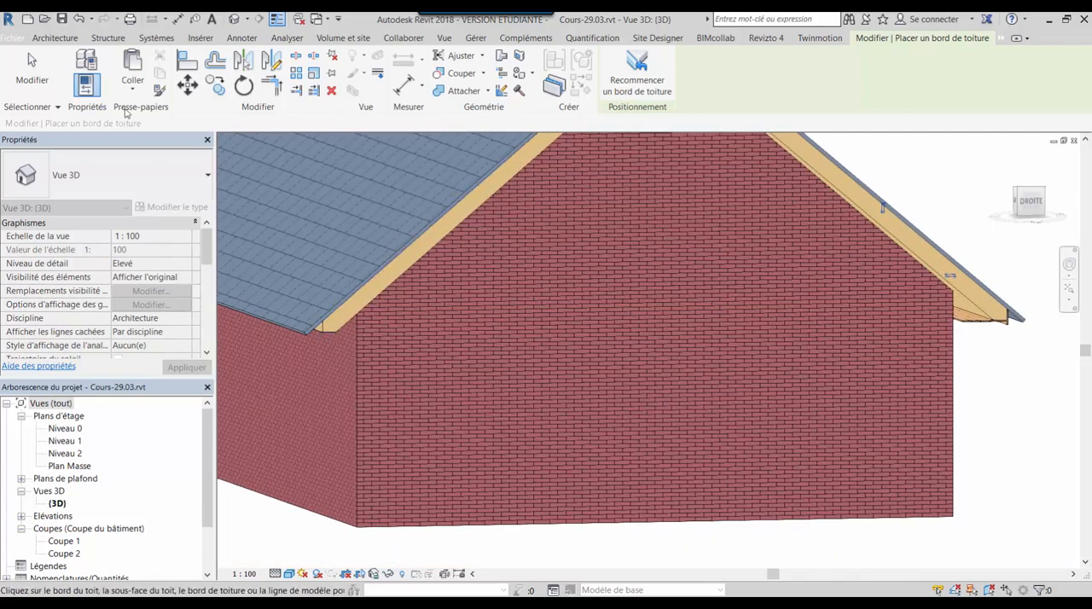
Place the same Bord de toiture-cours fascia along the lower edge of the opposite eave
click(79, 38)
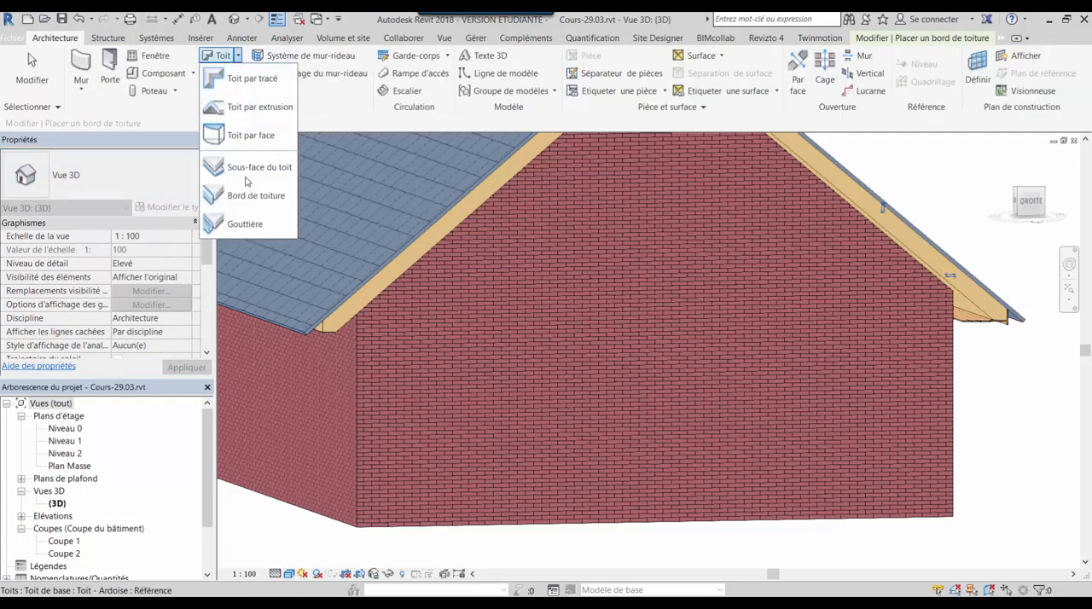
shift+middle_drag(415, 410, 385, 314)
scroll(339, 208, up, 3)
scroll(342, 213, up, 1)
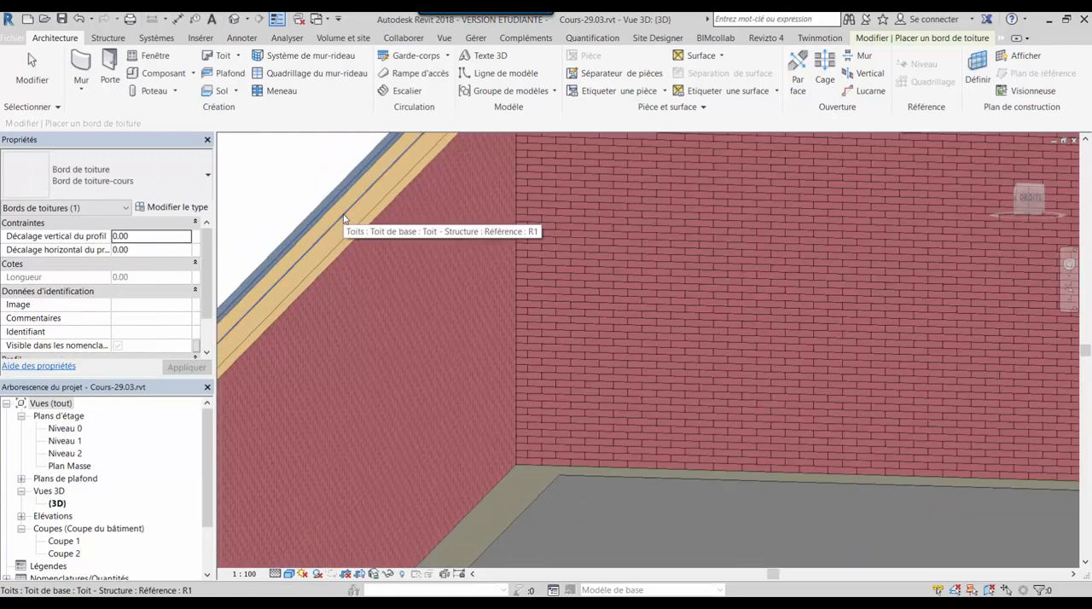
scroll(343, 219, down, 6)
Inspect the roof fascias on both eaves from around the building
shift+middle_drag(486, 242, 852, 355)
shift+middle_drag(852, 354, 746, 324)
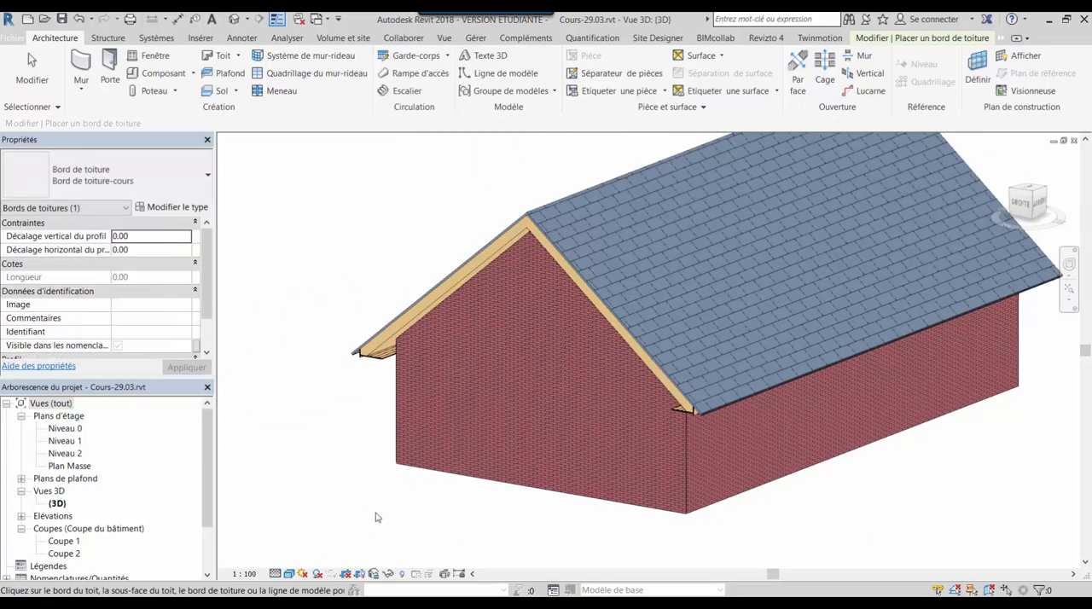
shift+middle_drag(478, 451, 510, 310)
middle_drag(508, 380, 353, 435)
shift+middle_drag(466, 443, 494, 449)
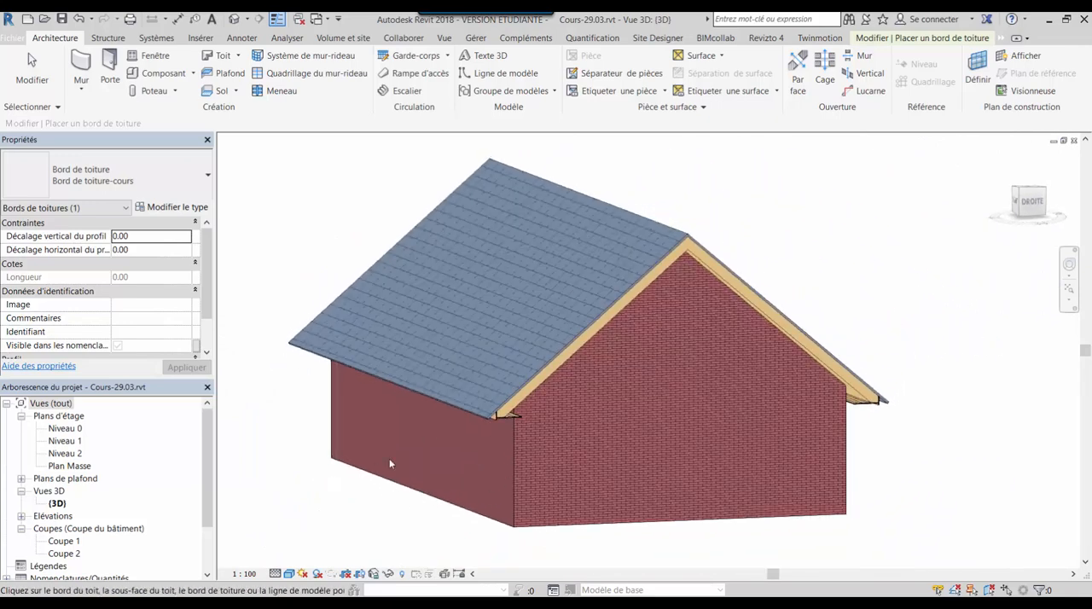
middle_drag(597, 403, 653, 404)
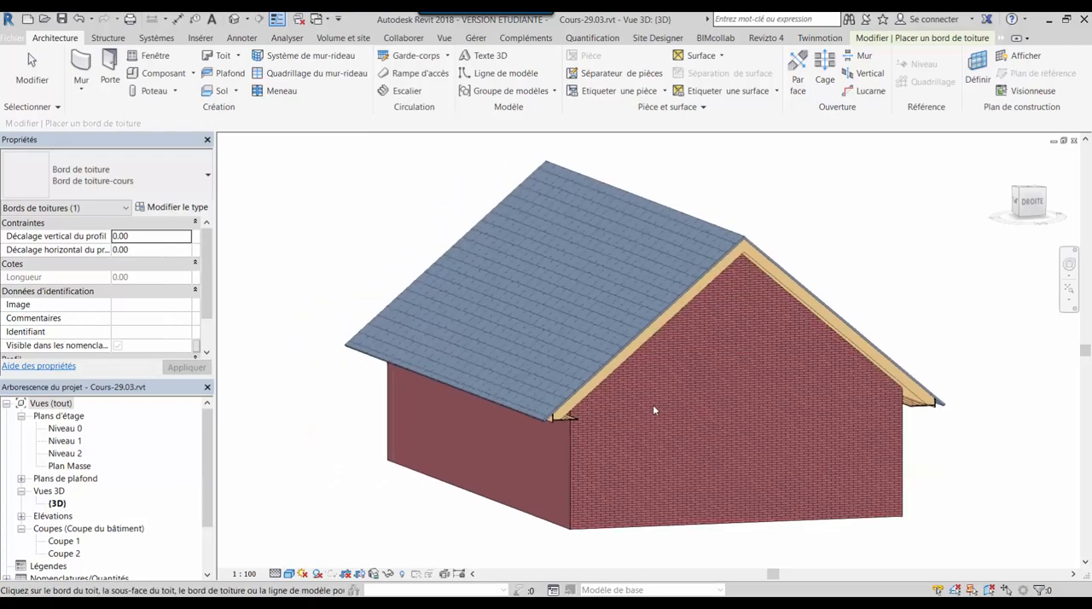